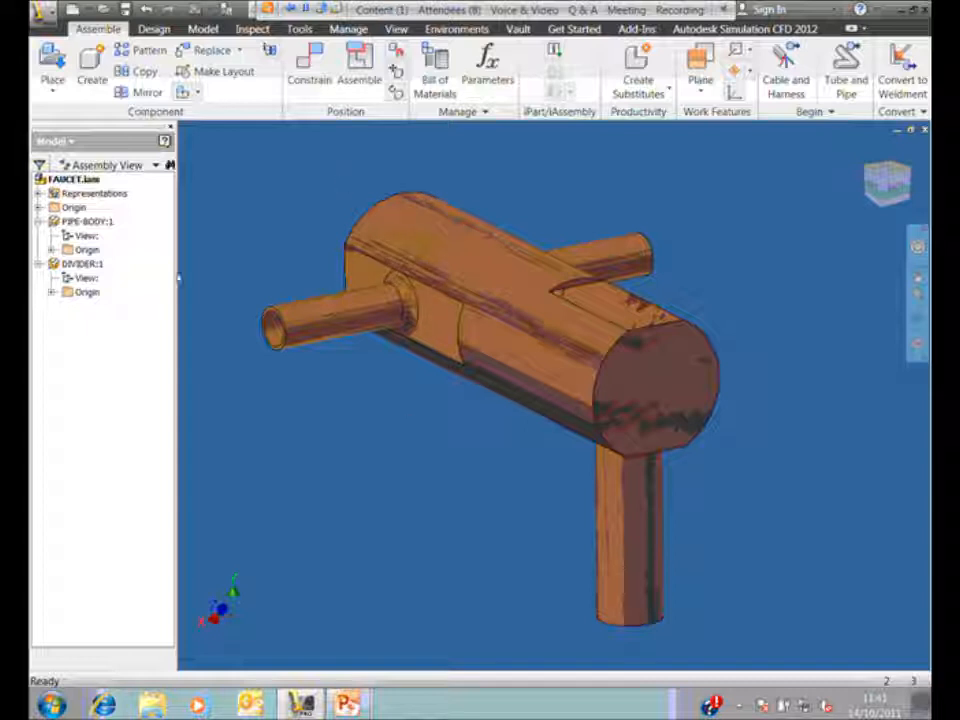
- Hide the PIPE-BODY component to examine the divider inside it, and show it again
{"action": "right_click", "coordinate": [70, 219]}
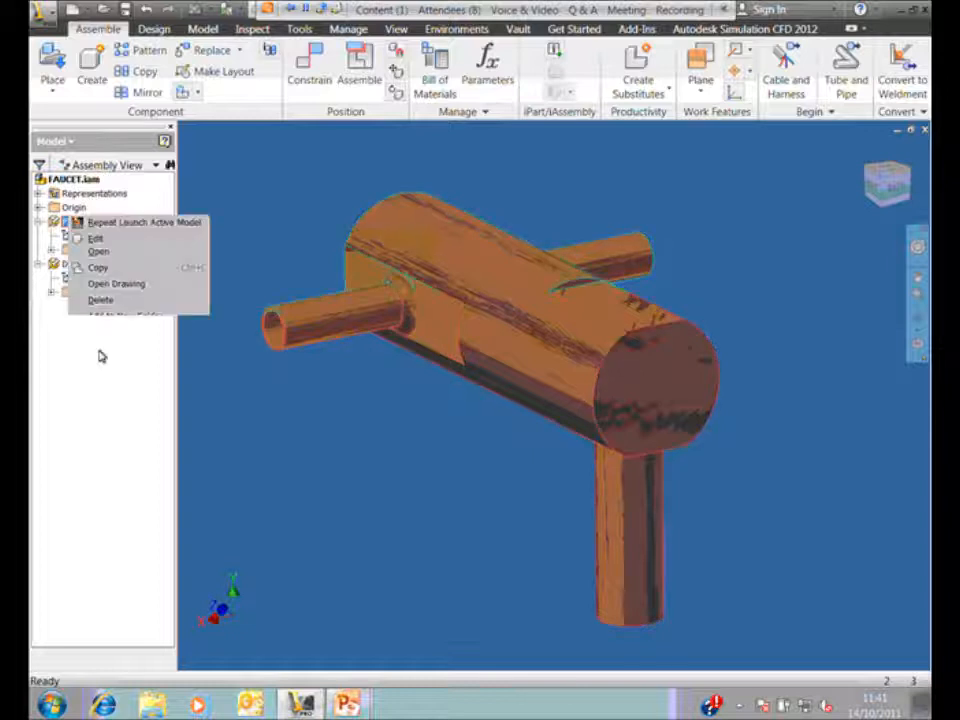
{"action": "left_click", "coordinate": [107, 458]}
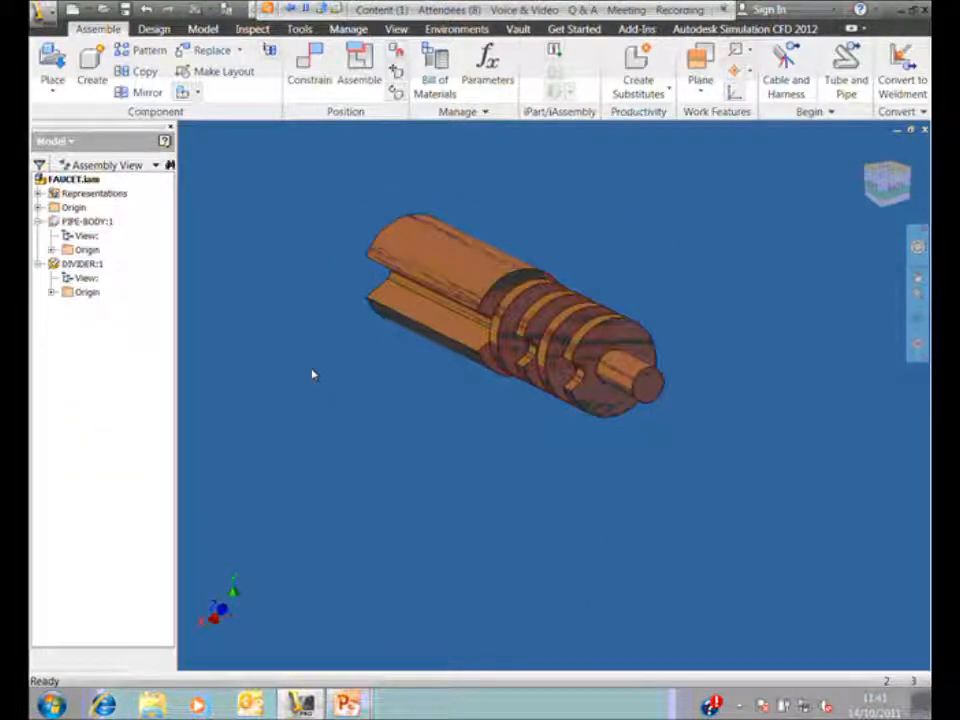
{"action": "key", "text": "F6"}
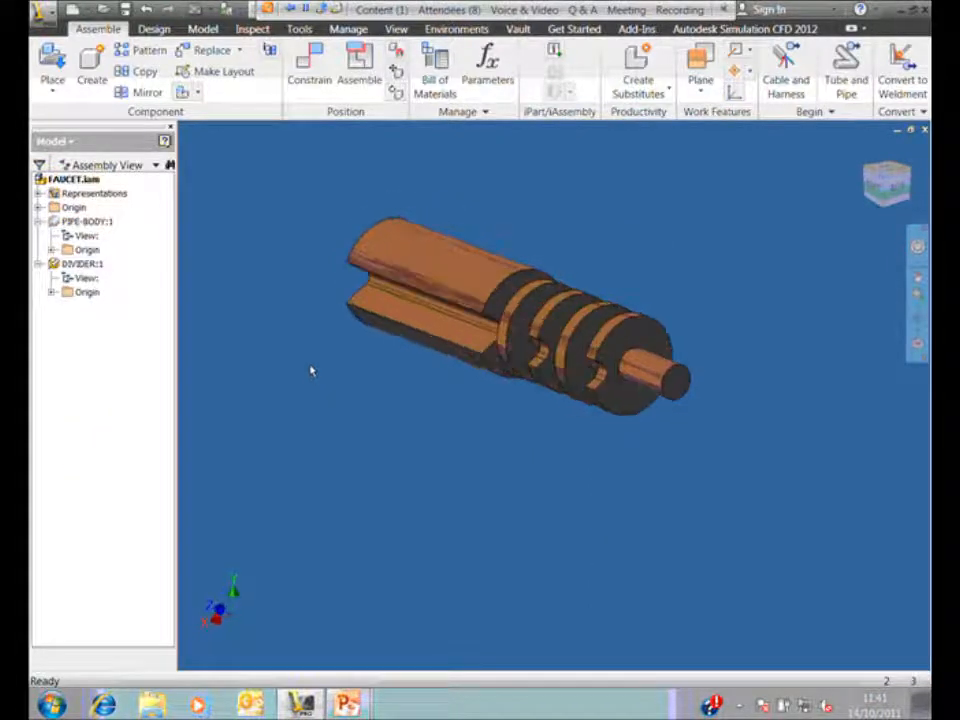
{"action": "left_click", "coordinate": [87, 221]}
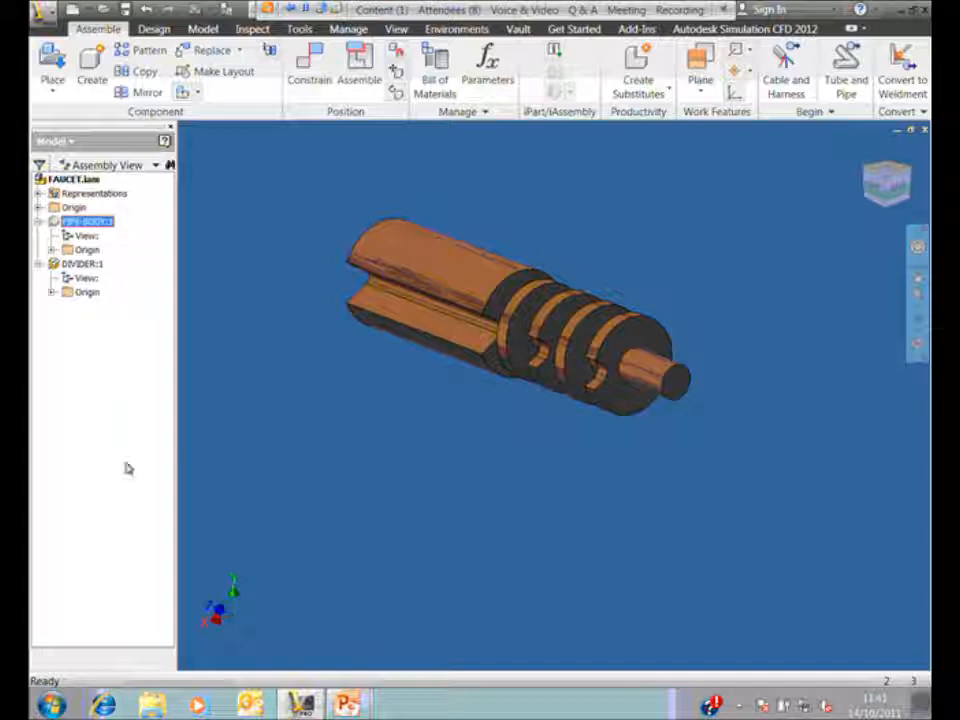
{"action": "key", "text": "alt+v"}
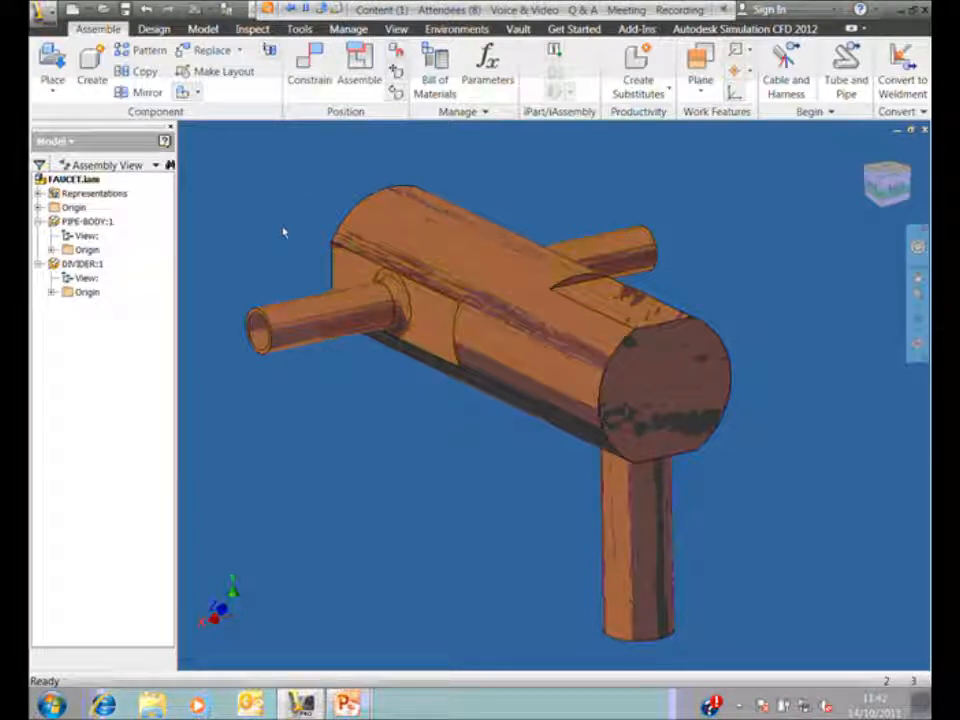
- Launch the active faucet assembly in Autodesk Simulation CFD 2012
{"action": "middle_click_drag", "start_coordinate": [585, 555], "coordinate": [630, 449], "text": "shift"}
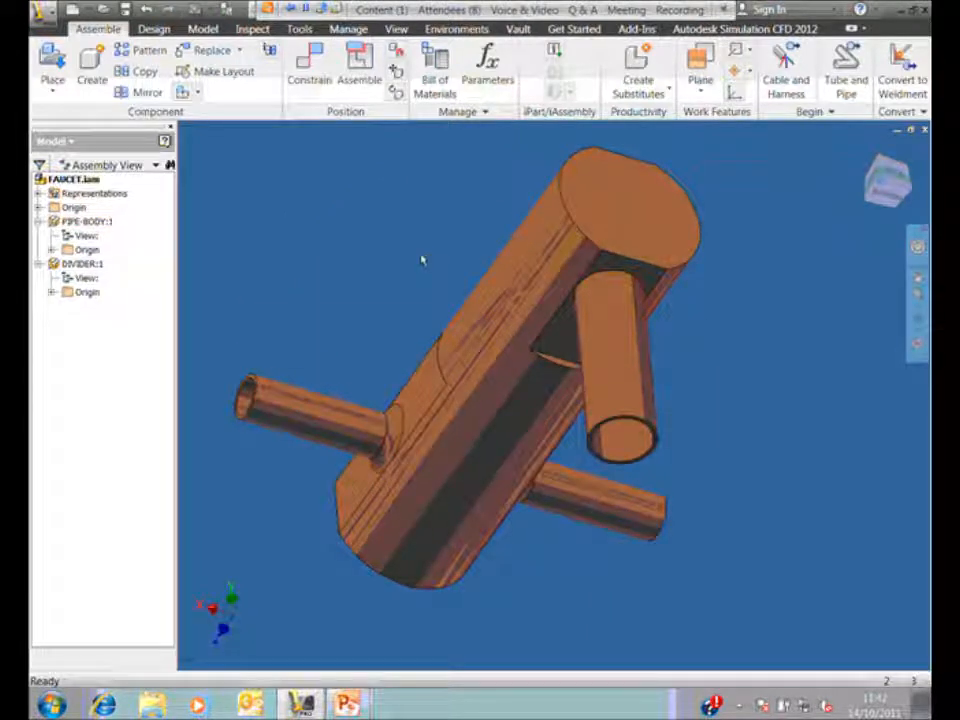
{"action": "key", "text": "F6"}
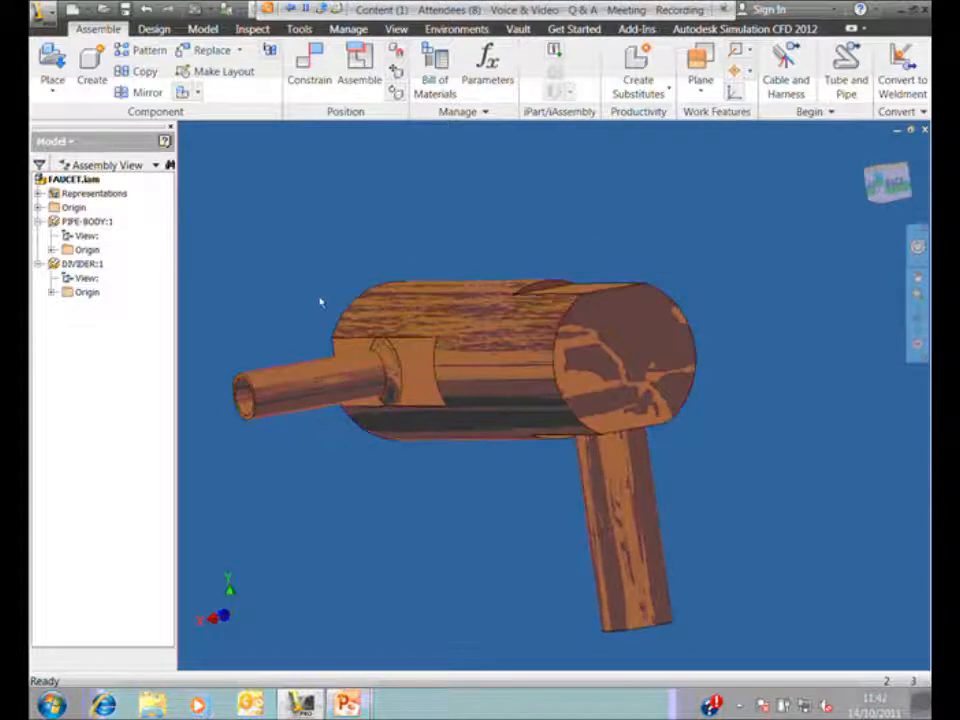
{"action": "key", "text": "F6"}
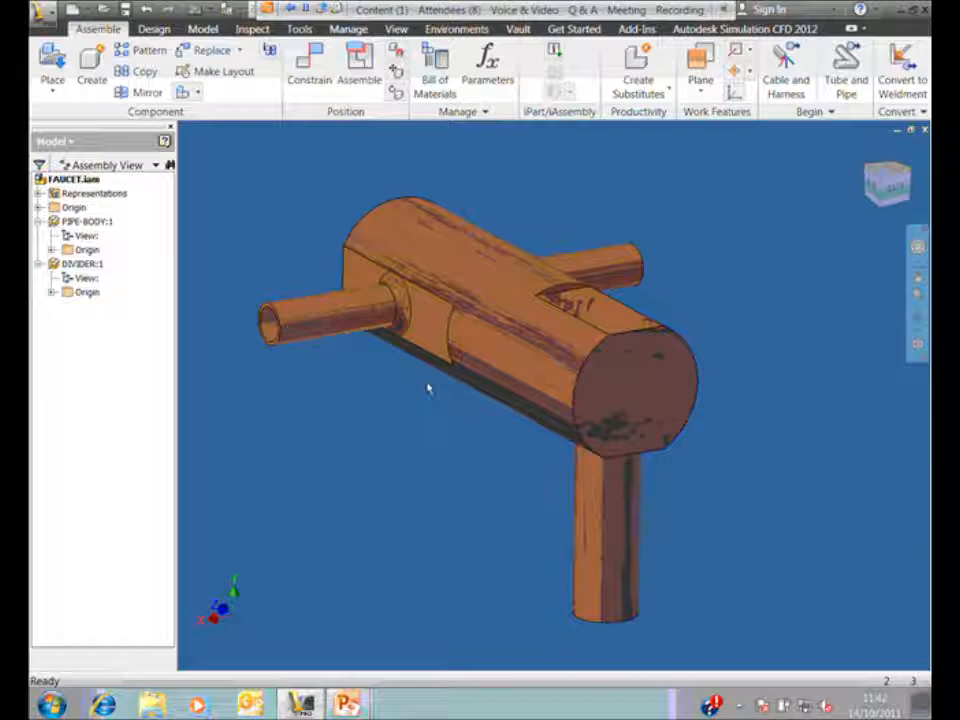
{"action": "left_click", "coordinate": [700, 68]}
{"action": "left_click", "coordinate": [712, 31]}
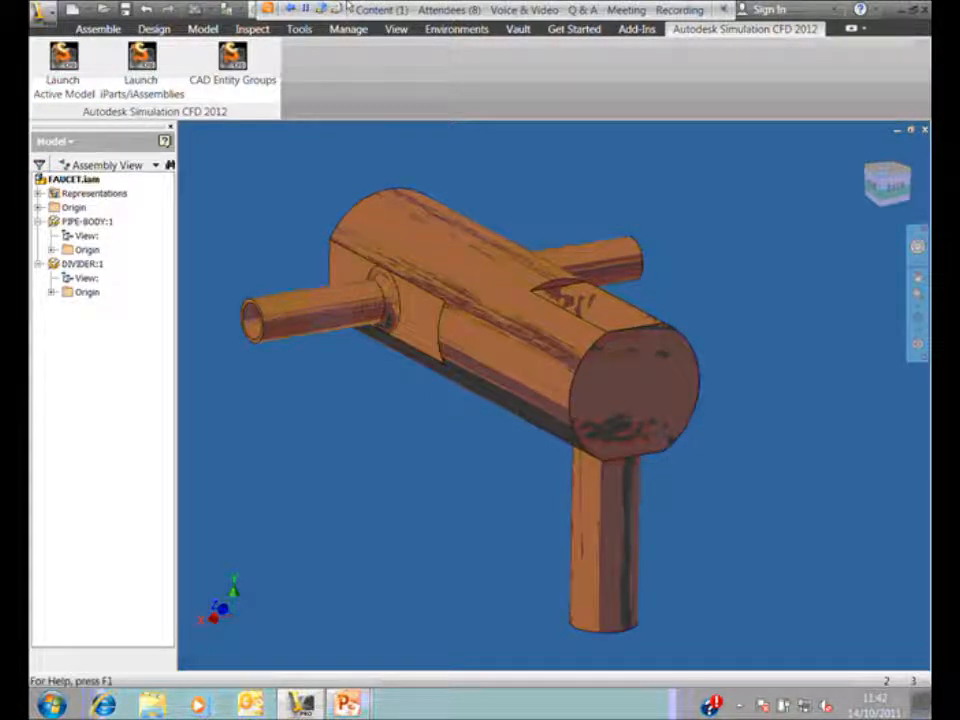
{"action": "left_click", "coordinate": [72, 73]}
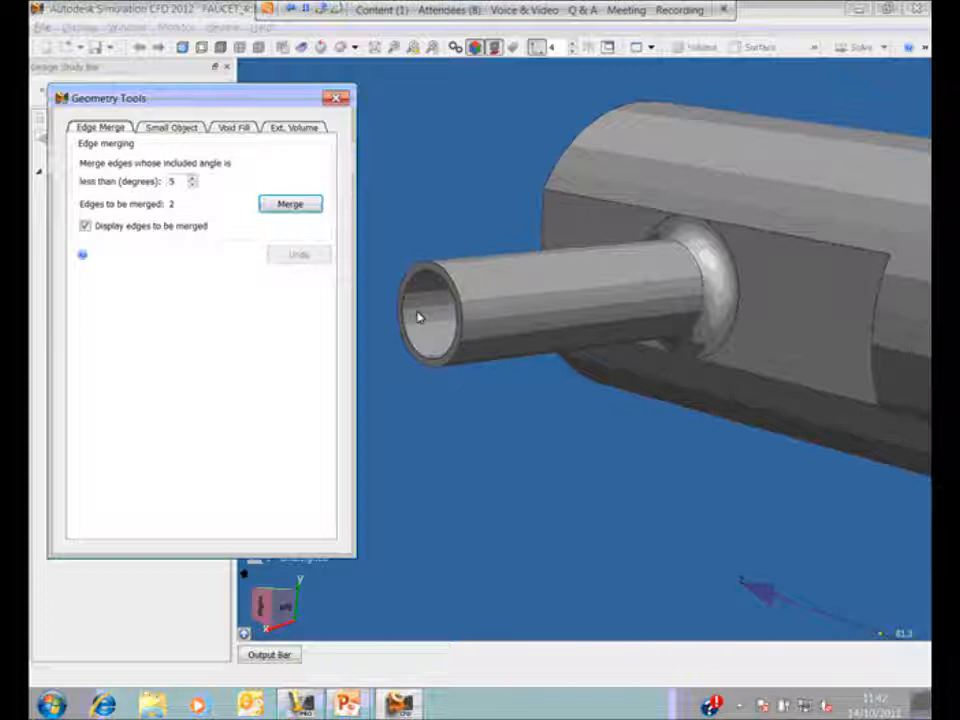
- Build a void-fill surface across the open end of the side pipe from its inner circular edge
{"action": "middle_click_drag", "start_coordinate": [422, 320], "coordinate": [472, 415]}
{"action": "middle_click_drag", "start_coordinate": [465, 334], "coordinate": [495, 432]}
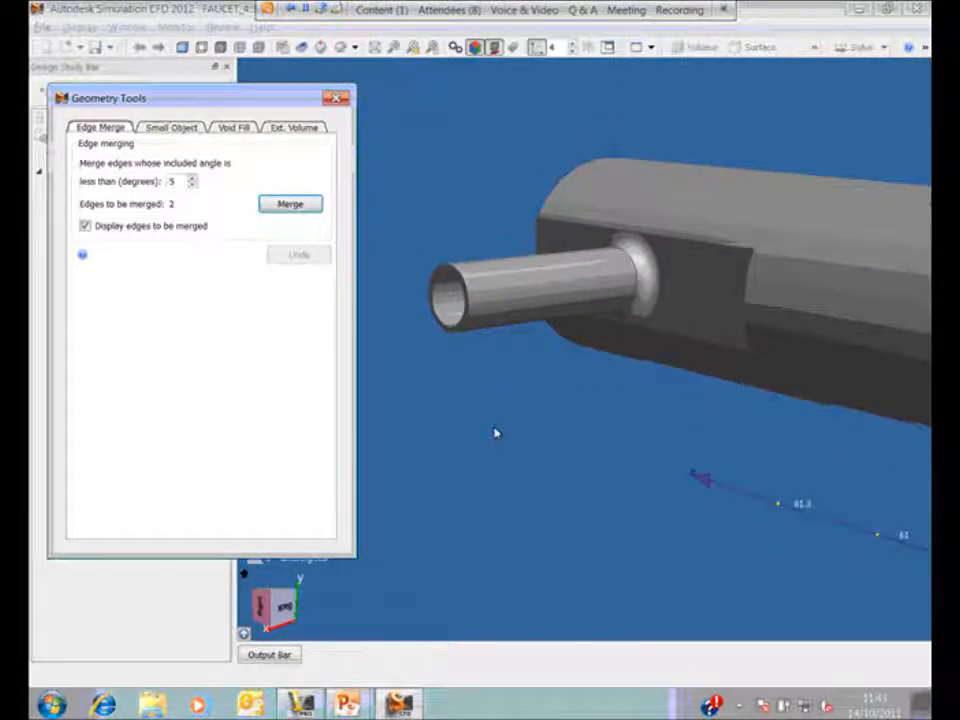
{"action": "scroll", "coordinate": [495, 432], "scroll_direction": "down", "scroll_amount": 3}
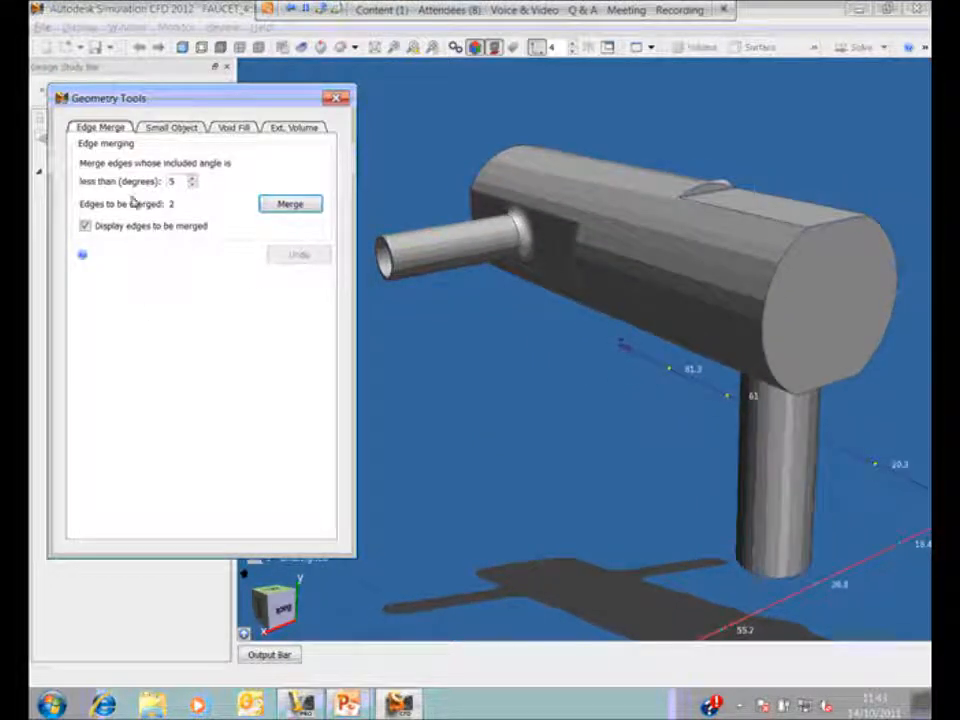
{"action": "scroll", "coordinate": [405, 355], "scroll_direction": "up", "scroll_amount": 2}
{"action": "scroll", "coordinate": [405, 355], "scroll_direction": "up", "scroll_amount": 5}
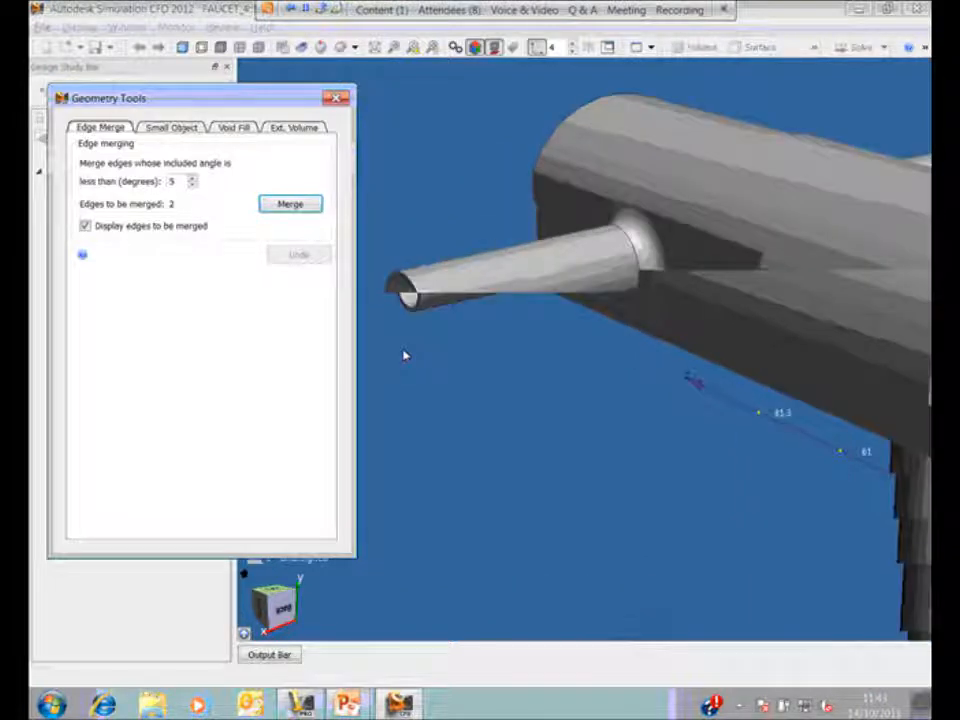
{"action": "left_click", "coordinate": [283, 129]}
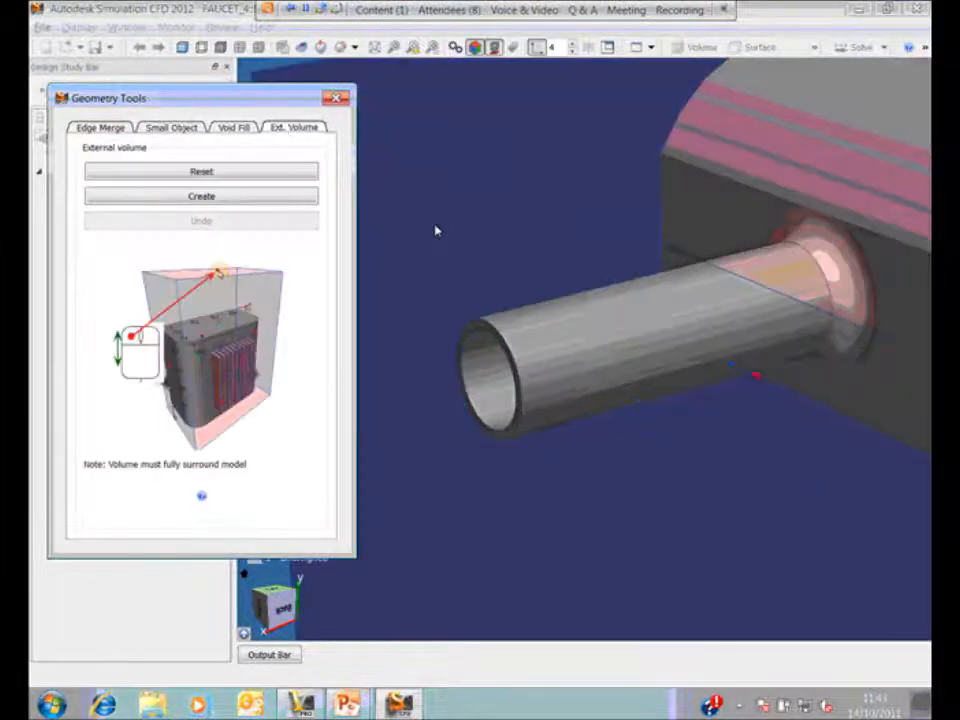
{"action": "left_click", "coordinate": [233, 128]}
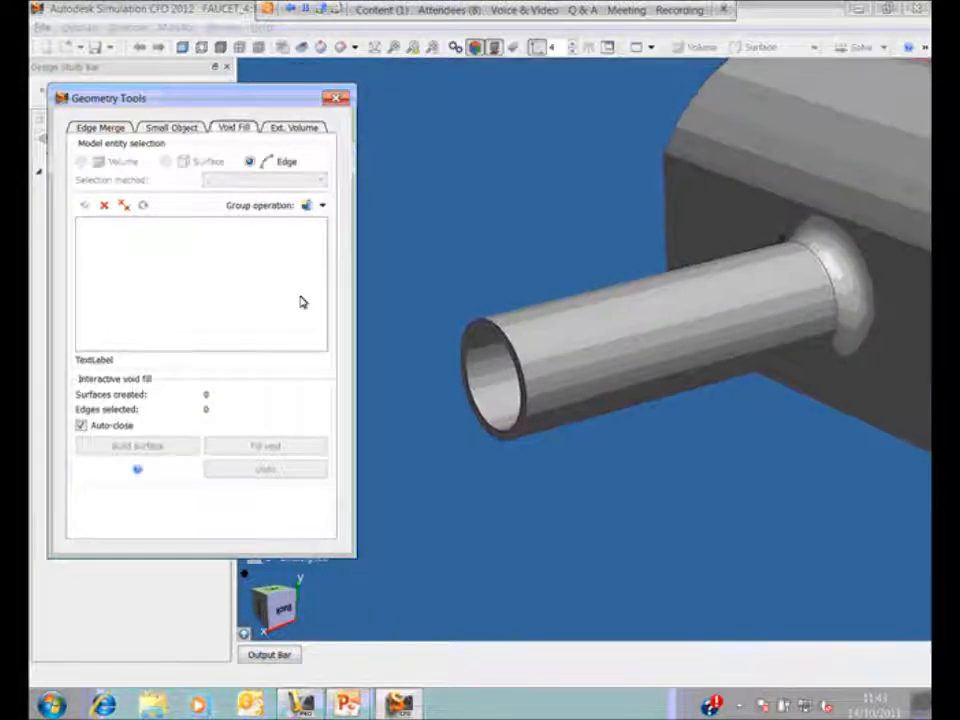
{"action": "middle_click_drag", "start_coordinate": [443, 365], "coordinate": [438, 360], "text": "shift"}
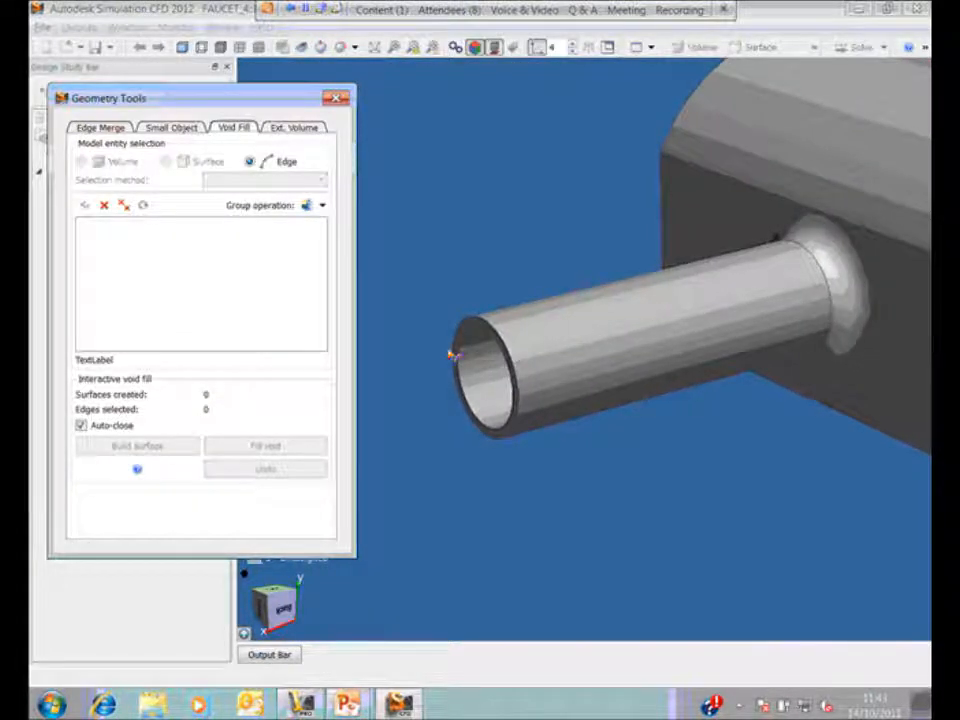
{"action": "left_click", "coordinate": [468, 338]}
{"action": "left_click", "coordinate": [130, 449]}
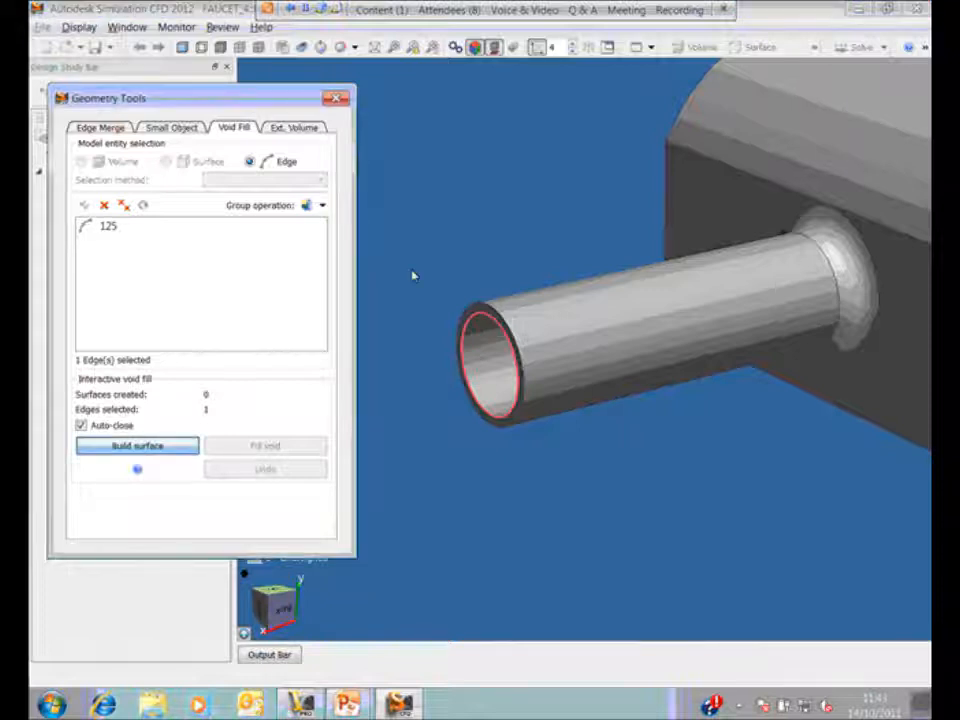
- Cap the remaining open pipe ends with surfaces and fill the enclosed void to create the internal fluid volume
{"action": "middle_click_drag", "start_coordinate": [413, 274], "coordinate": [833, 349], "text": "shift"}
{"action": "left_click", "coordinate": [833, 349]}
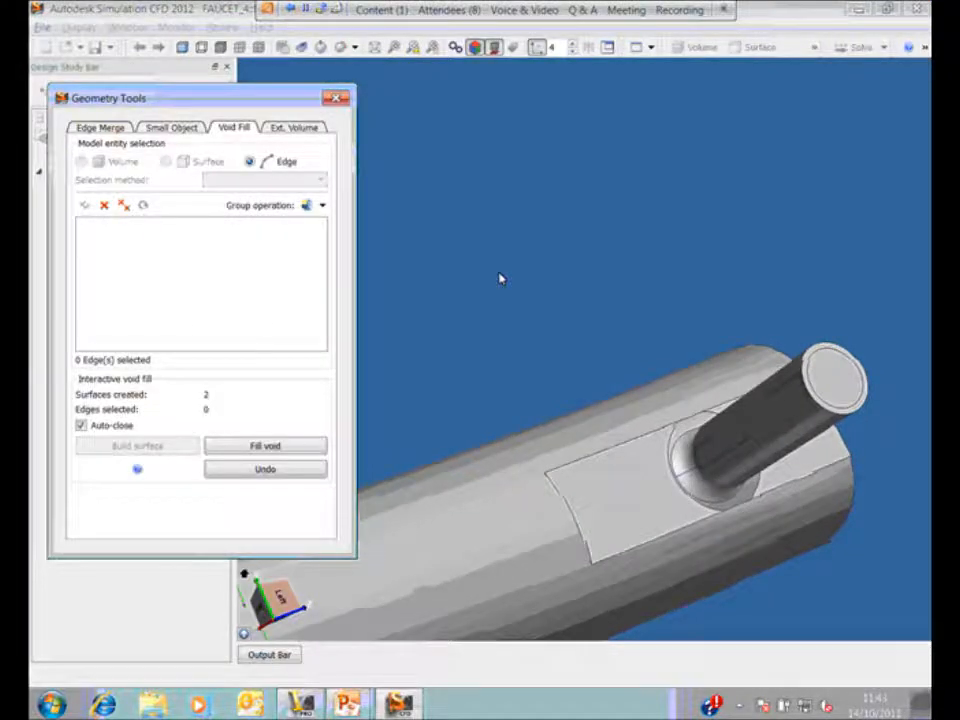
{"action": "middle_click_drag", "start_coordinate": [499, 278], "coordinate": [619, 272], "text": "shift"}
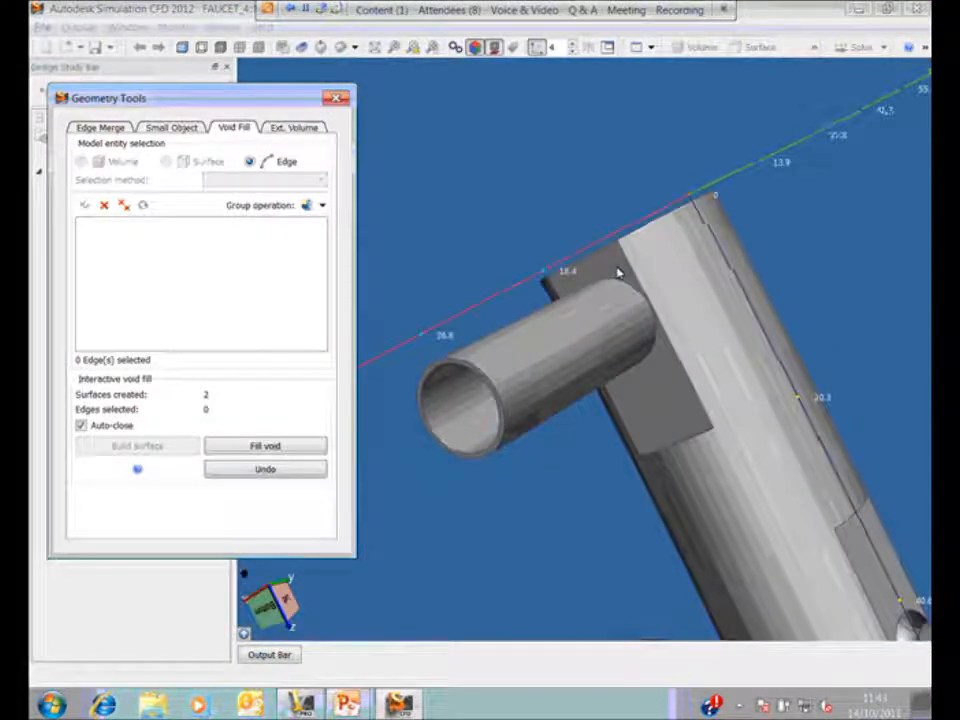
{"action": "left_click", "coordinate": [241, 447]}
{"action": "left_click", "coordinate": [231, 449]}
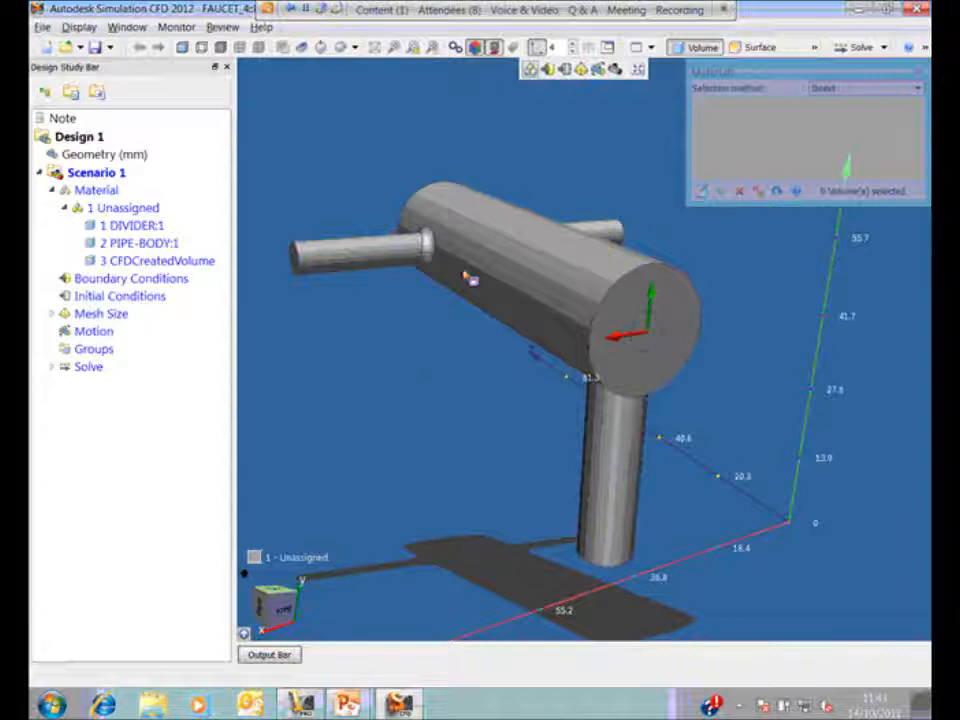
- Temporarily hide the outer volumes in the CFD model to examine the divider, and show them again
{"action": "middle_click", "coordinate": [465, 274]}
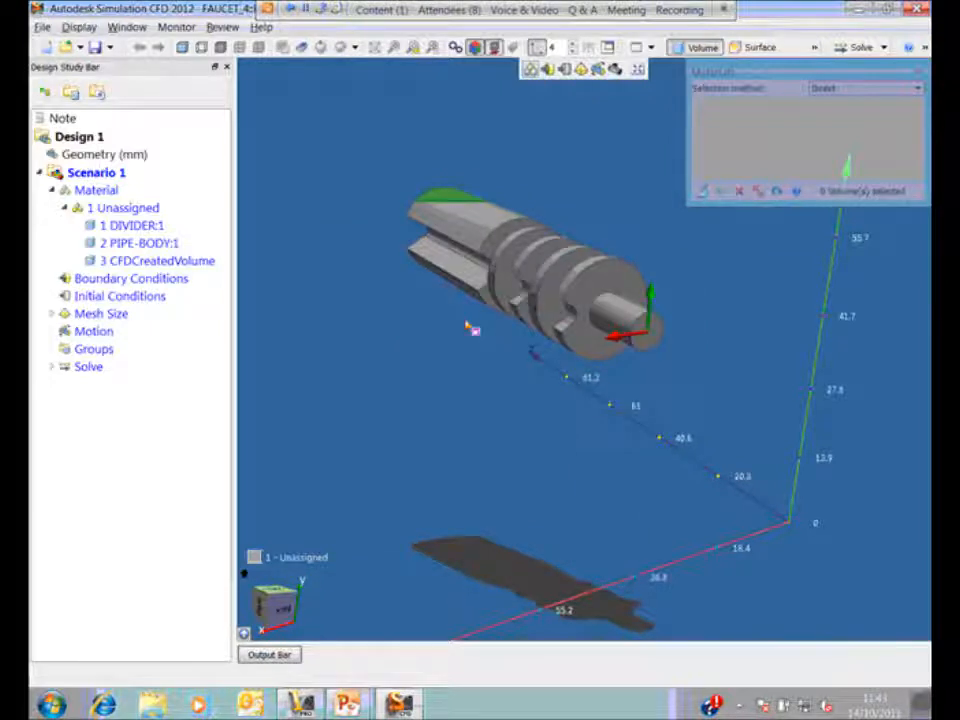
{"action": "middle_click", "coordinate": [397, 369]}
{"action": "middle_click_drag", "start_coordinate": [398, 375], "coordinate": [398, 375]}
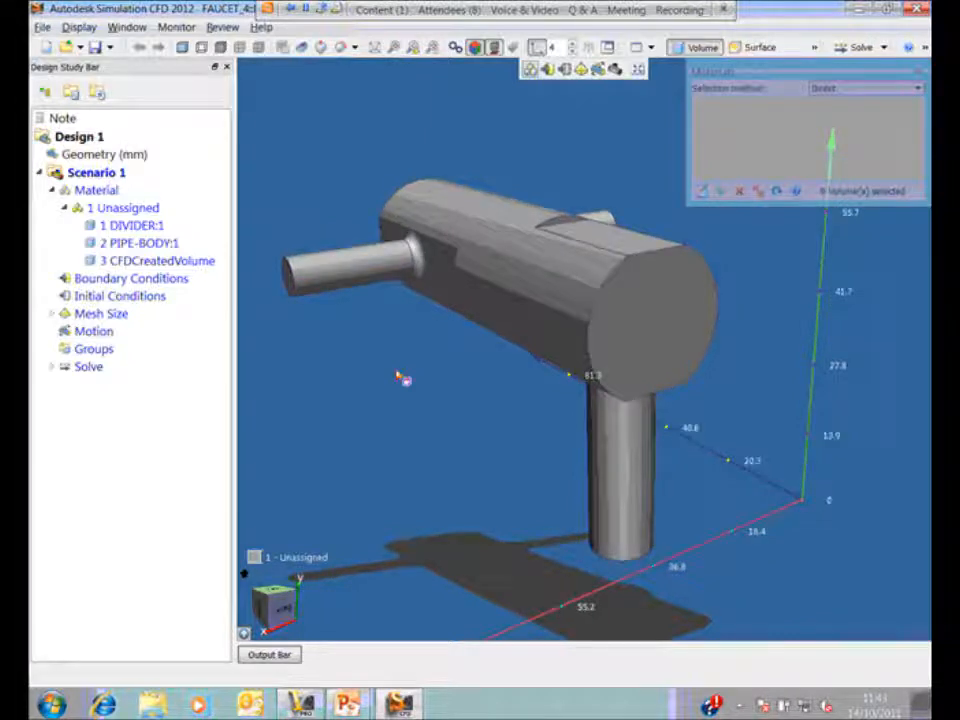
{"action": "middle_click_drag", "start_coordinate": [403, 379], "coordinate": [403, 379]}
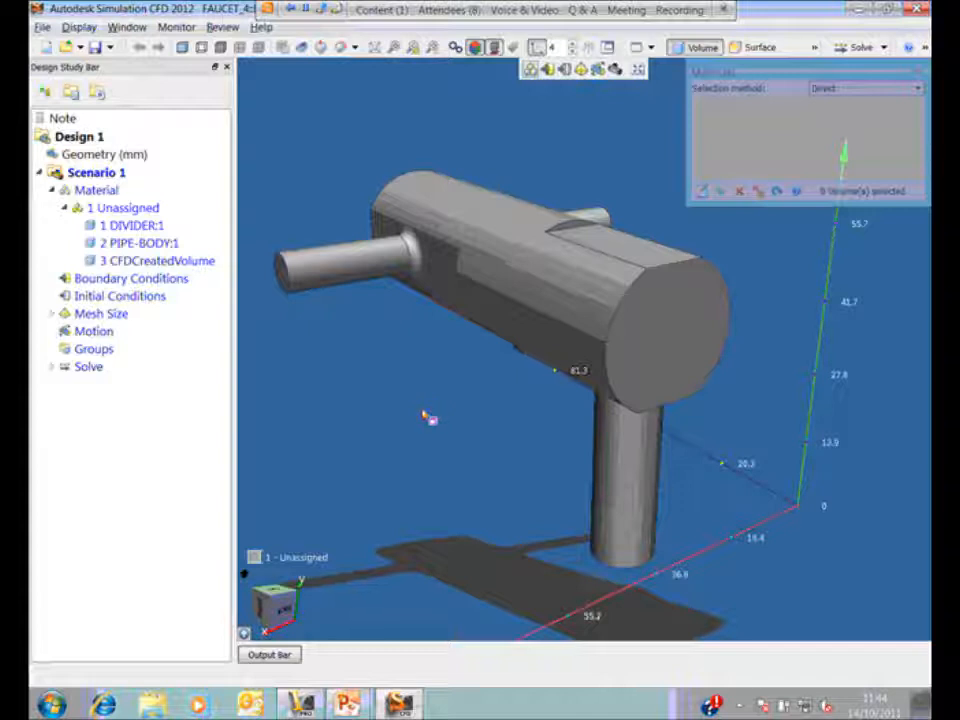
- Assign the solid material Copper to the PIPE-BODY volume
{"action": "left_click", "coordinate": [500, 297]}
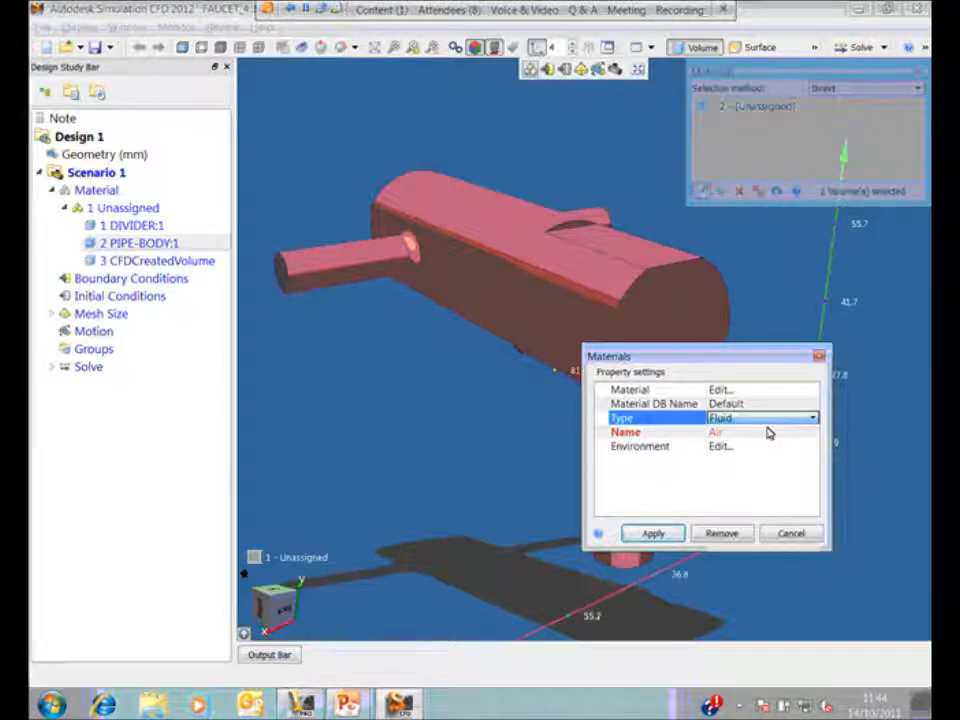
{"action": "left_click", "coordinate": [768, 428]}
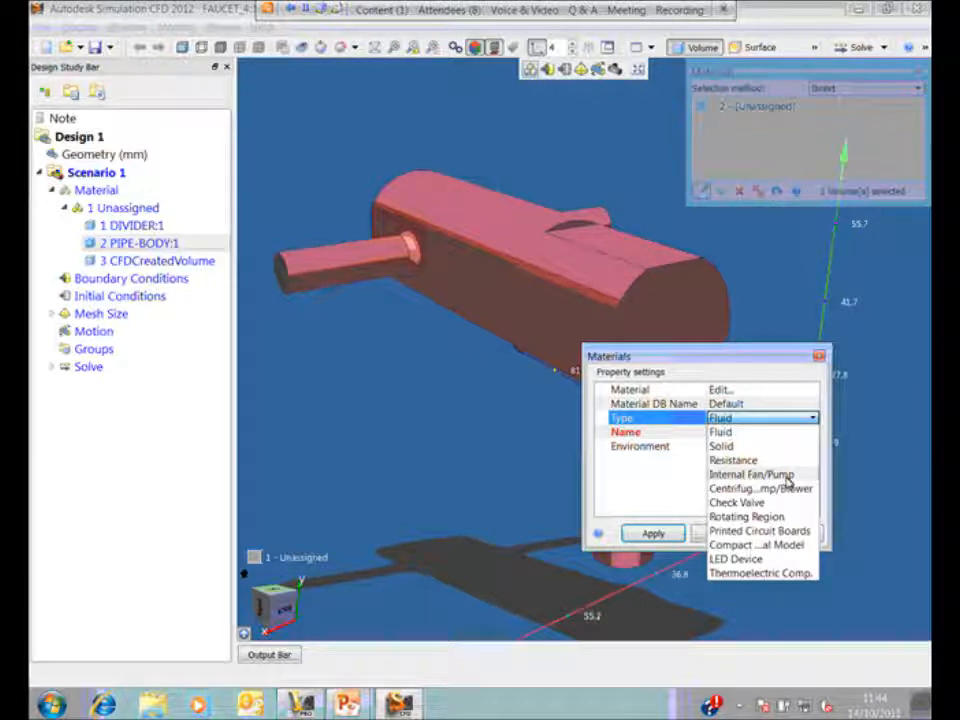
{"action": "left_click", "coordinate": [722, 446]}
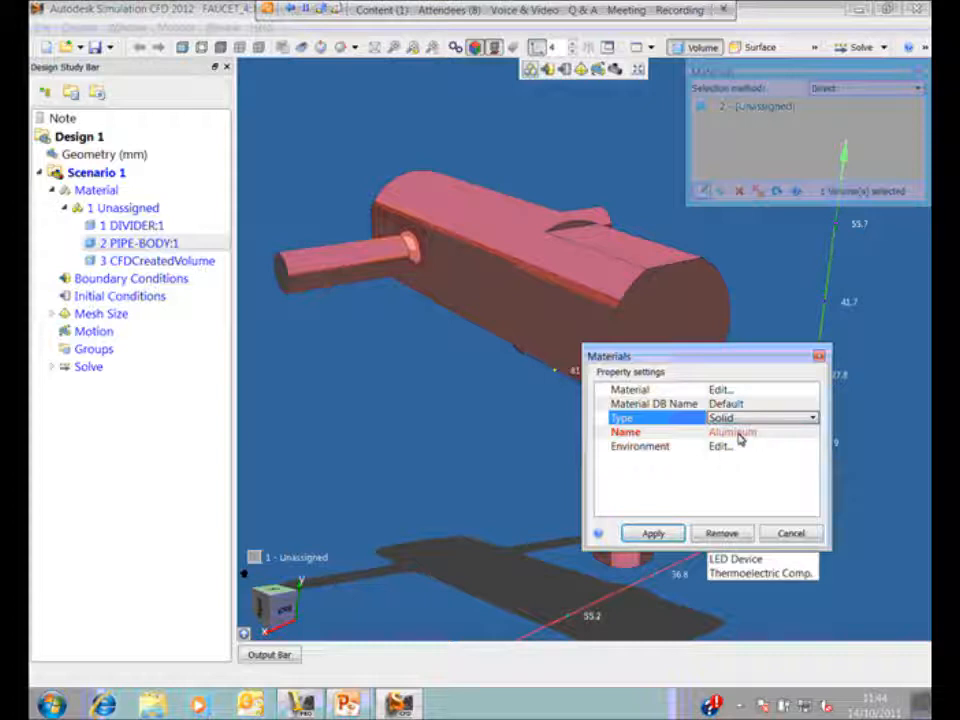
{"action": "left_click", "coordinate": [740, 434]}
{"action": "left_click", "coordinate": [740, 432]}
{"action": "left_click", "coordinate": [726, 502]}
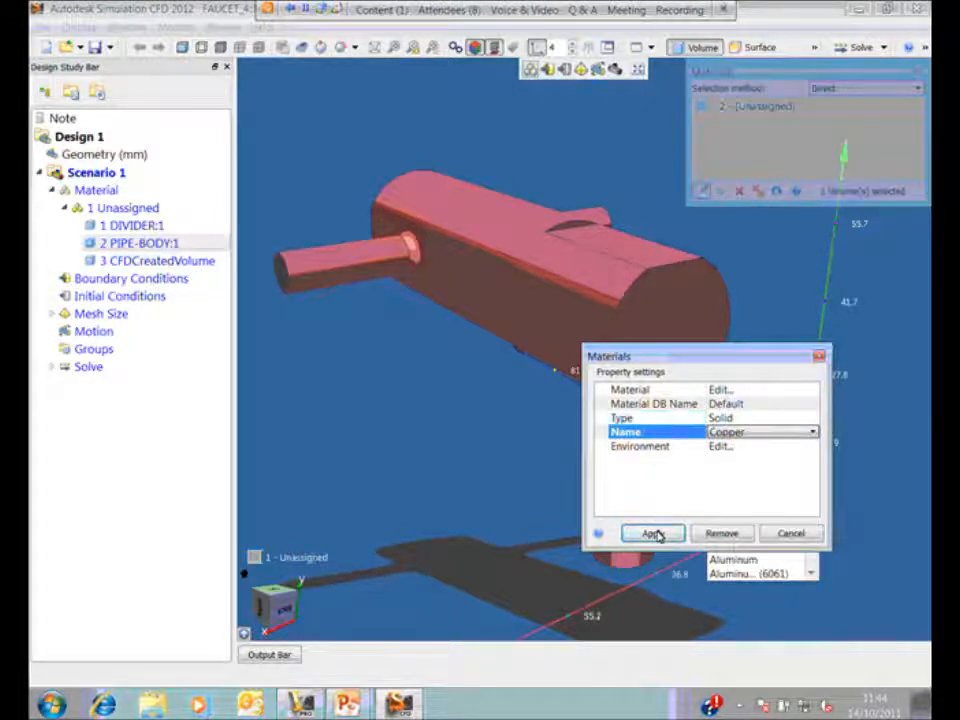
{"action": "left_click", "coordinate": [655, 534]}
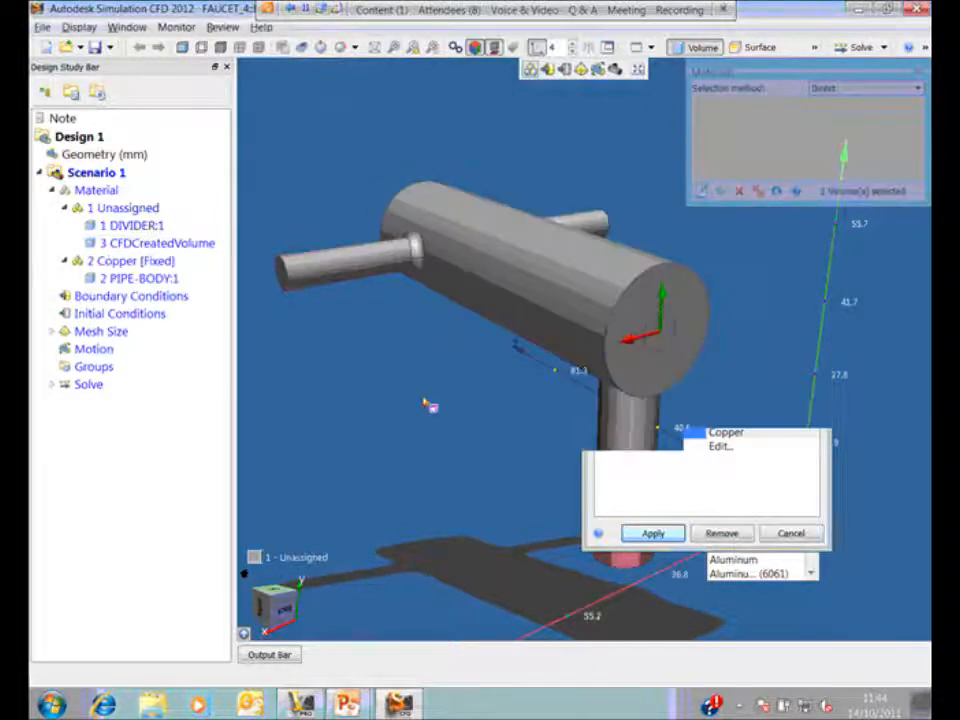
- Assign the fluid material Water to the filled internal volume, CFDCreatedVolume
{"action": "left_click", "coordinate": [498, 282]}
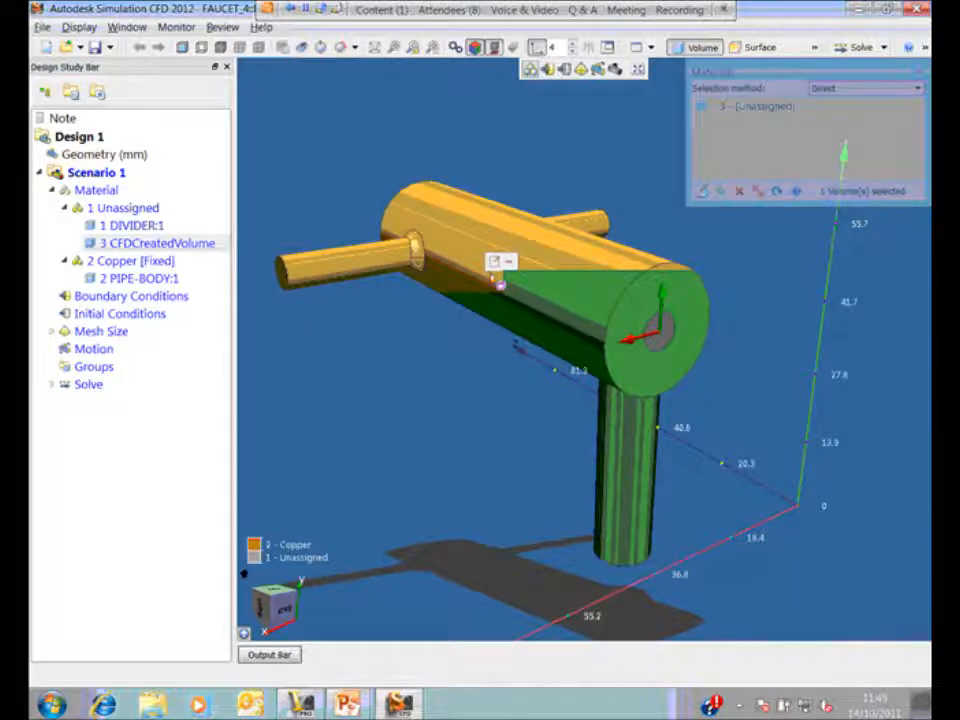
{"action": "left_click", "coordinate": [493, 261]}
{"action": "left_click", "coordinate": [700, 425]}
{"action": "left_click", "coordinate": [792, 425]}
{"action": "left_click_drag", "start_coordinate": [795, 463], "coordinate": [798, 520]}
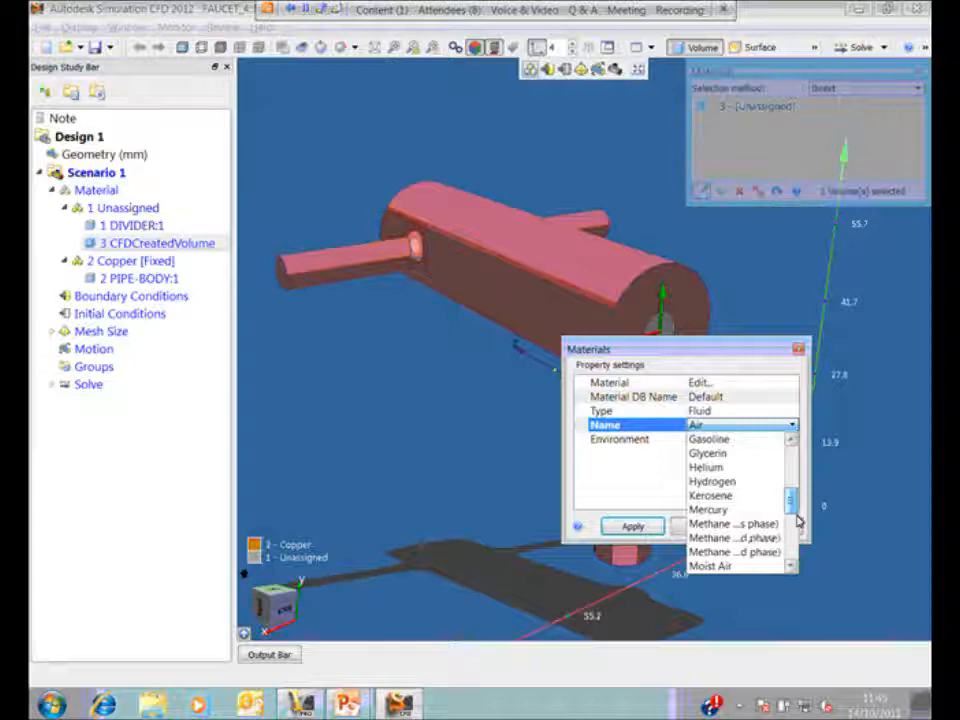
{"action": "scroll", "coordinate": [793, 452], "scroll_direction": "up", "scroll_amount": 5}
{"action": "left_click", "coordinate": [701, 452]}
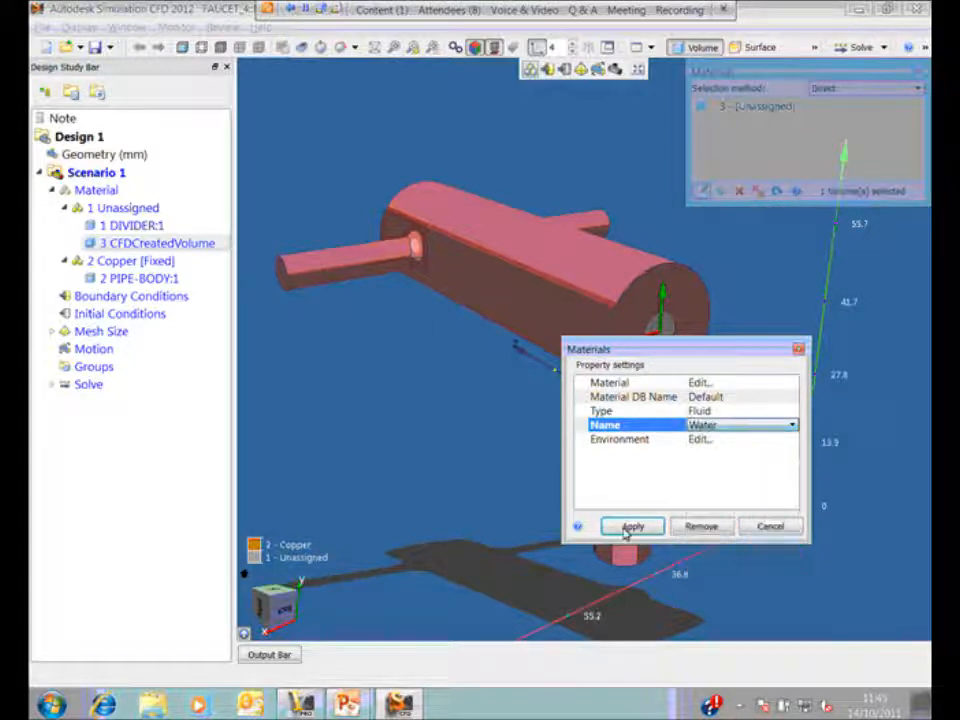
{"action": "left_click", "coordinate": [628, 527]}
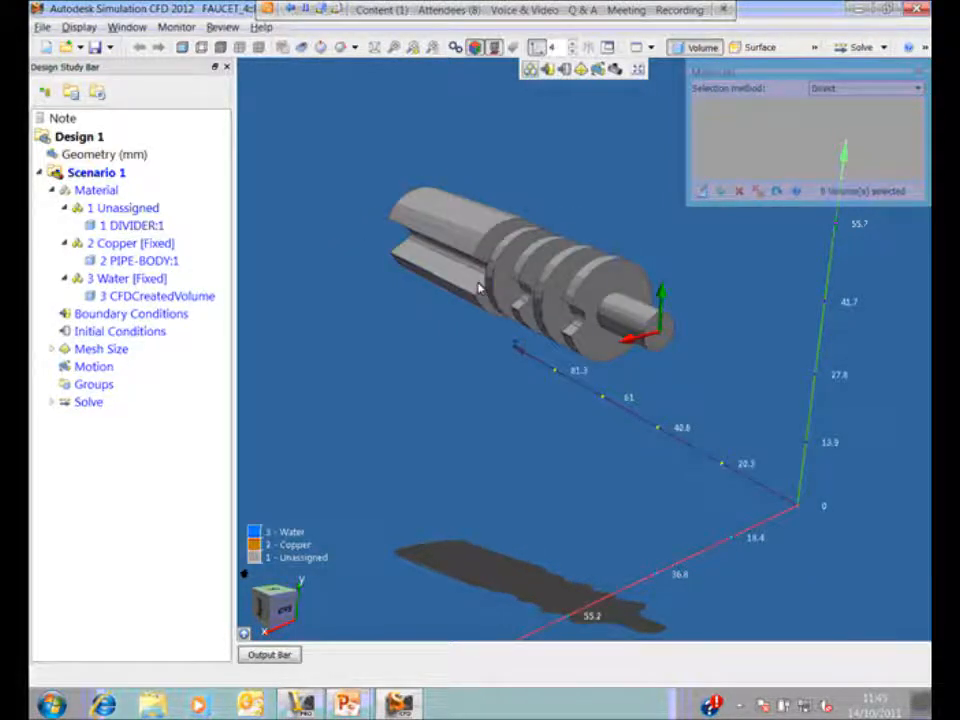
- Assign the solid material Copper to the DIVIDER volume
{"action": "left_click", "coordinate": [478, 288]}
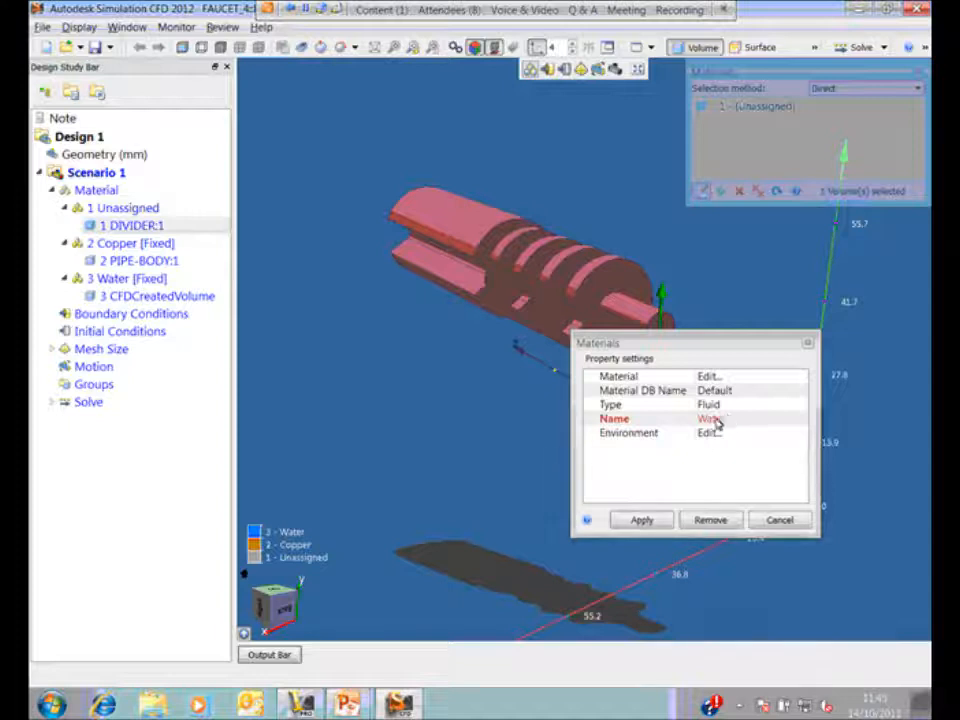
{"action": "left_click", "coordinate": [715, 404]}
{"action": "left_click", "coordinate": [712, 433]}
{"action": "left_click", "coordinate": [641, 520]}
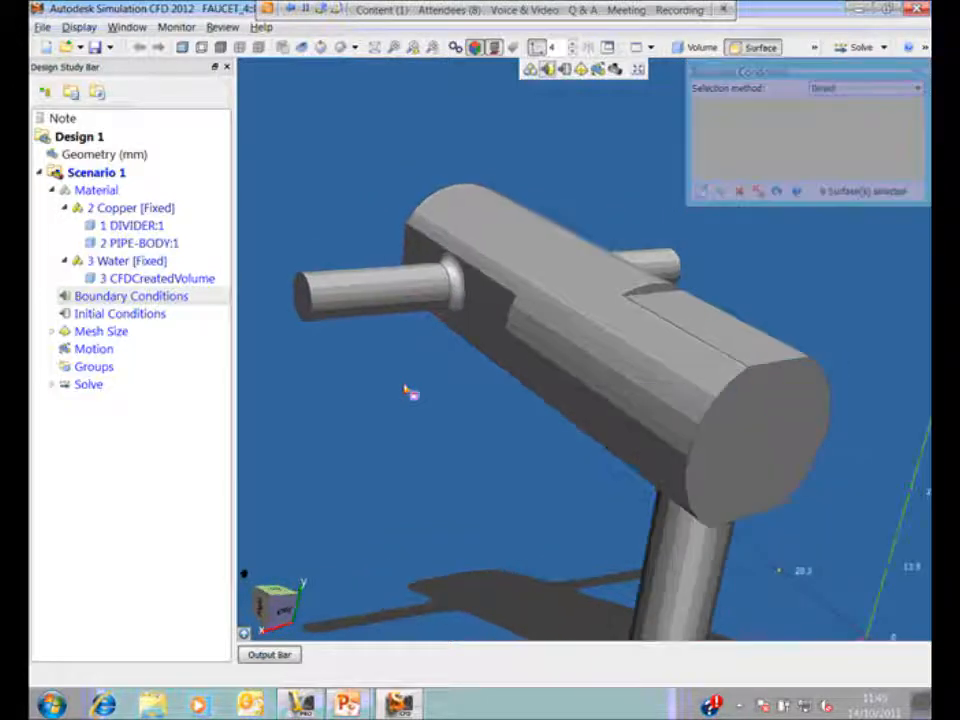
- Apply a normal velocity of 7500 mm/s to the water faces at the ends of both inlet pipes
{"action": "left_click", "coordinate": [316, 318]}
{"action": "middle_click_drag", "start_coordinate": [450, 429], "coordinate": [609, 182]}
{"action": "left_click", "coordinate": [592, 178]}
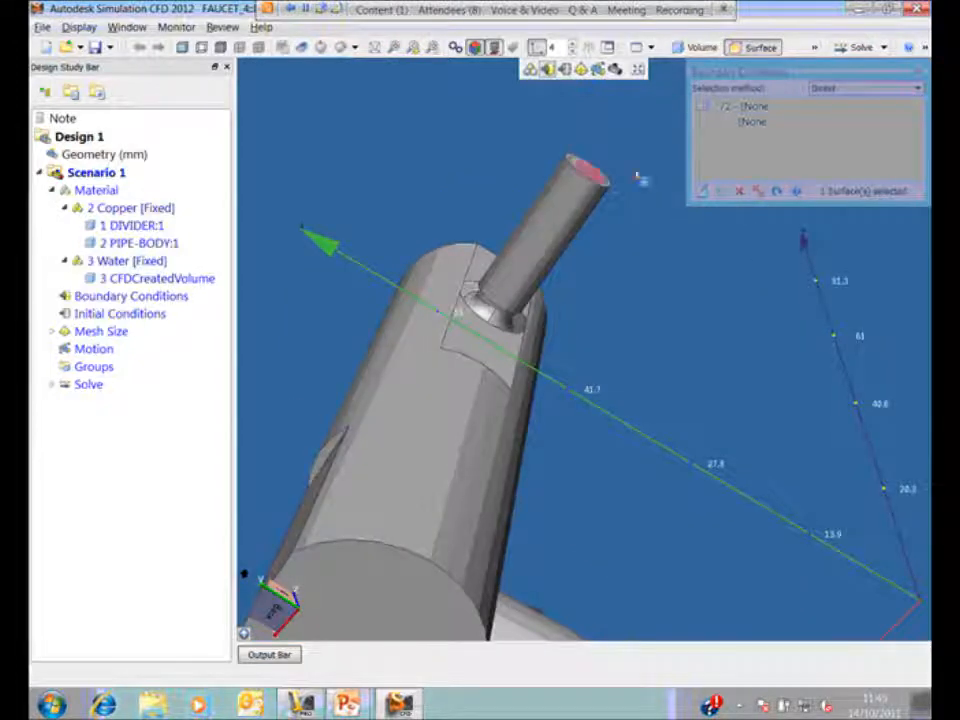
{"action": "right_click", "coordinate": [630, 238]}
{"action": "left_click", "coordinate": [664, 349]}
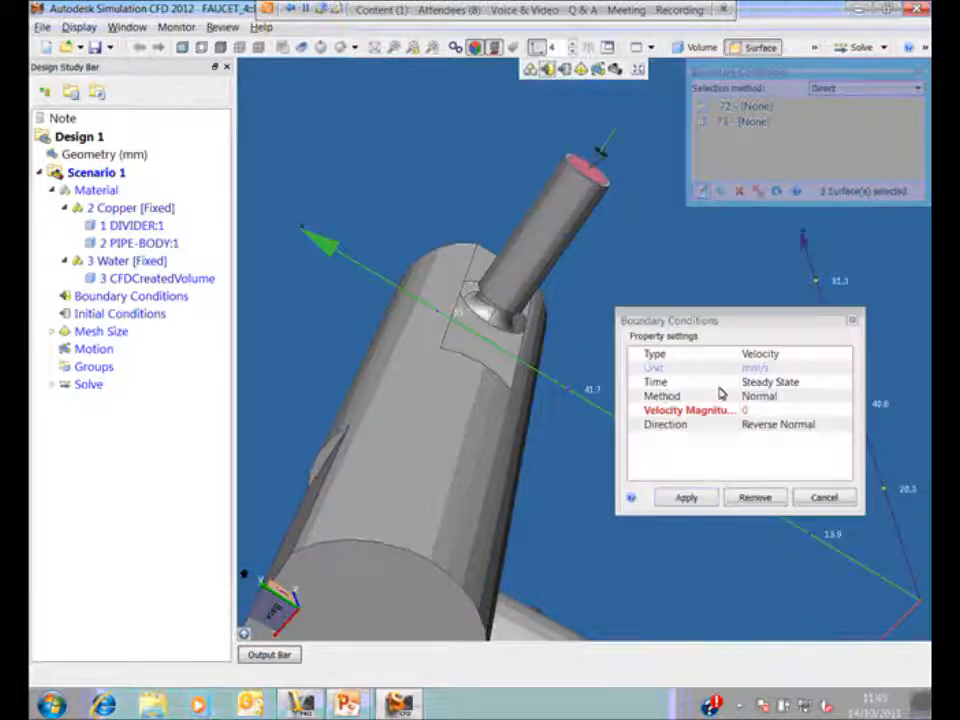
{"action": "left_click", "coordinate": [750, 409]}
{"action": "type", "text": "7300"}
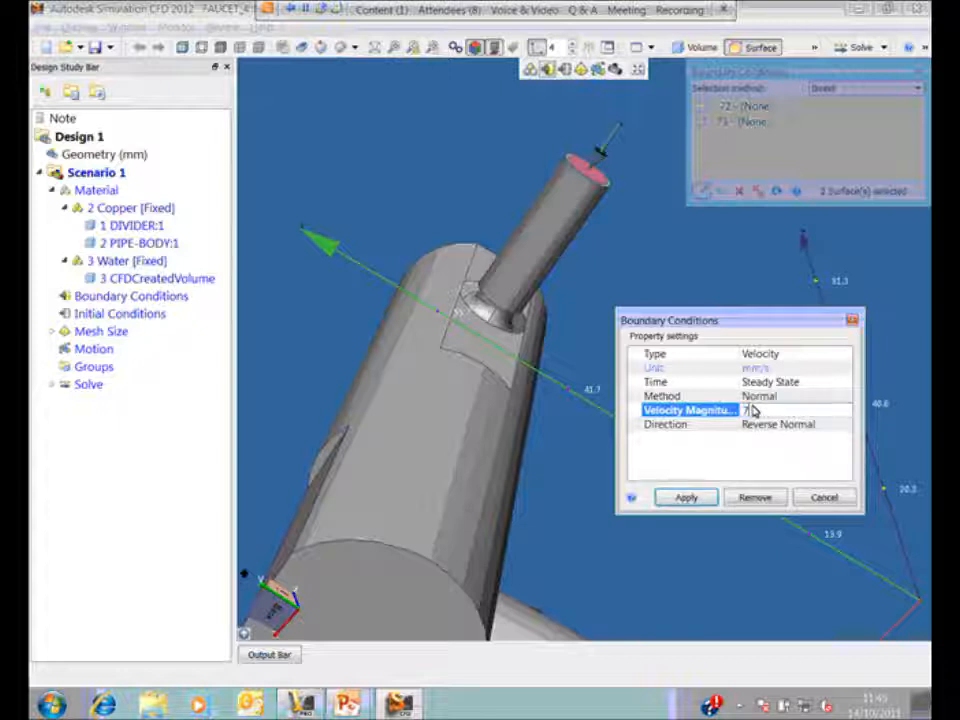
{"action": "left_click", "coordinate": [684, 497]}
- Add a static temperature boundary condition of 50 Celsius to inlet surface 72
{"action": "middle_click_drag", "start_coordinate": [636, 334], "coordinate": [362, 458], "text": "shift"}
{"action": "left_click", "coordinate": [350, 452]}
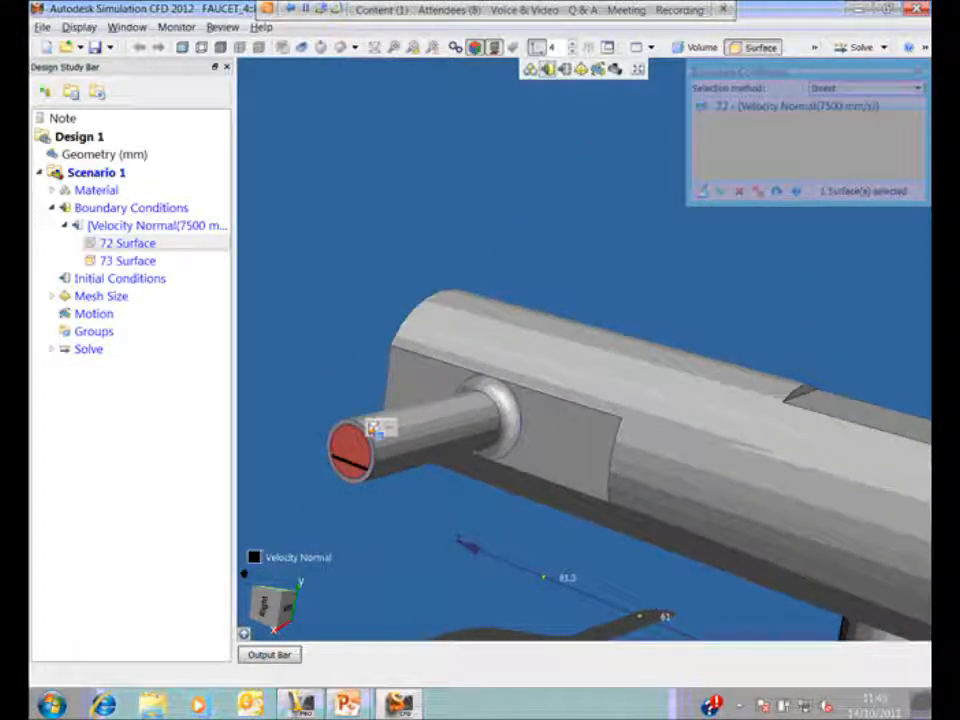
{"action": "left_click", "coordinate": [704, 191]}
{"action": "left_click", "coordinate": [584, 549]}
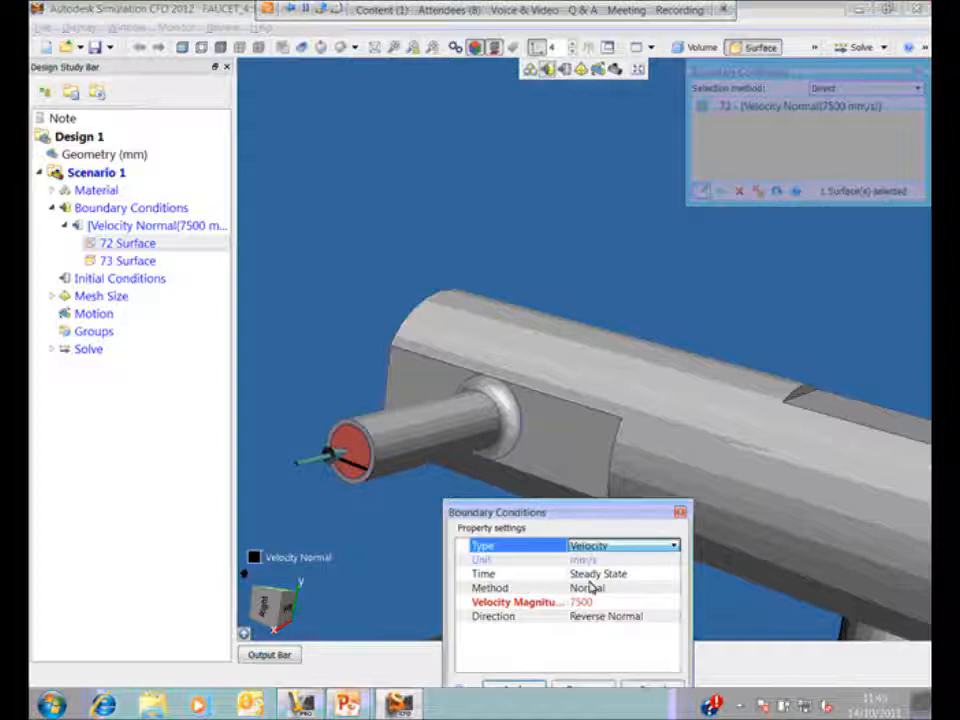
{"action": "left_click", "coordinate": [596, 634]}
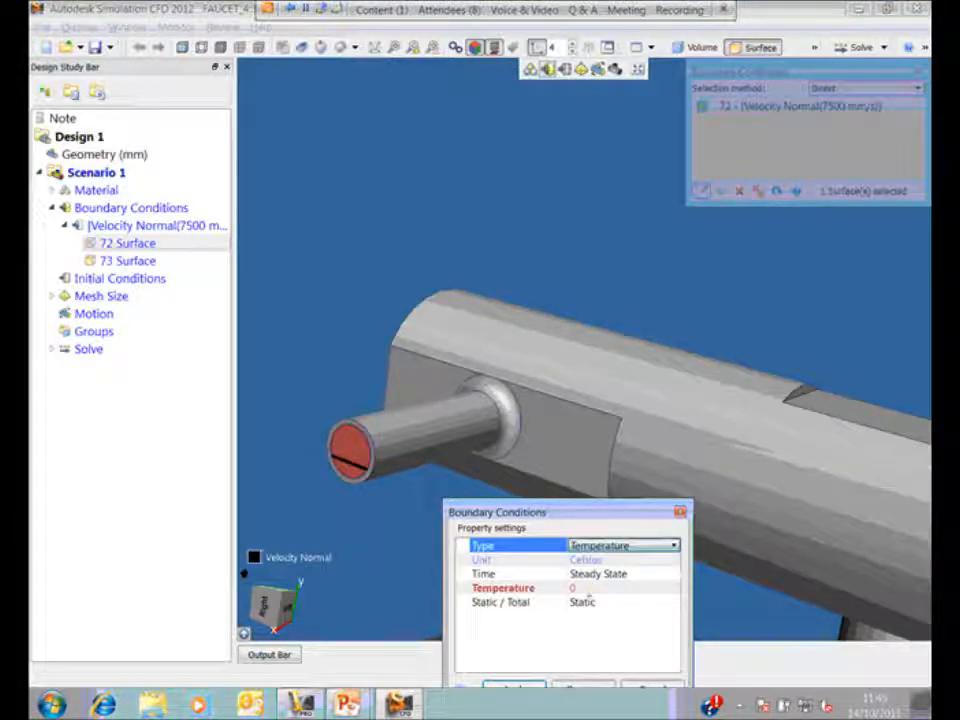
{"action": "left_click", "coordinate": [589, 590]}
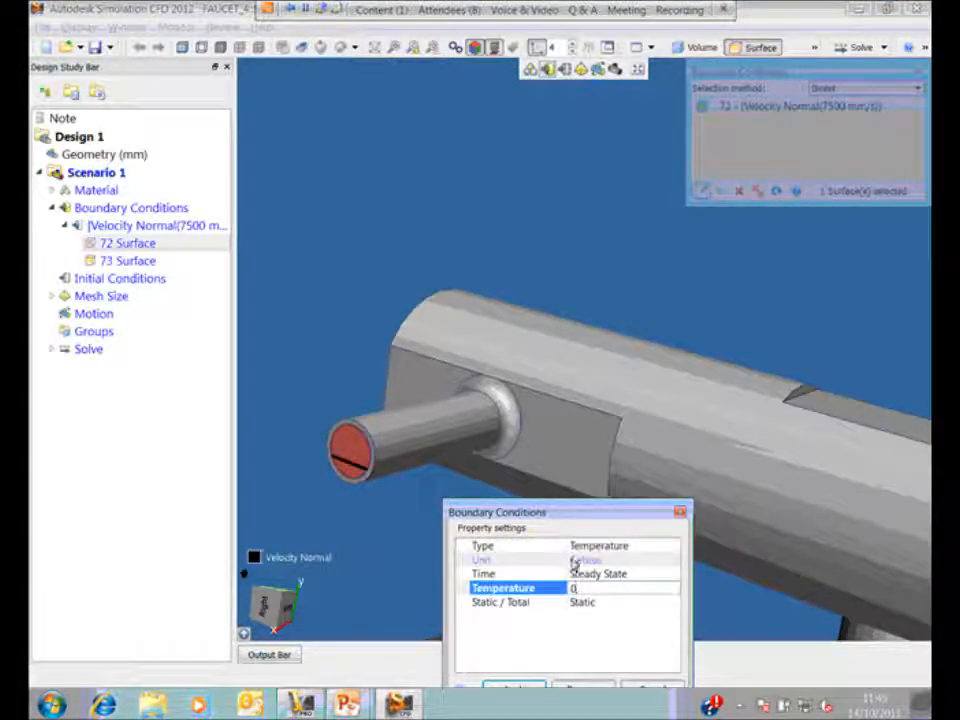
{"action": "type", "text": "50"}
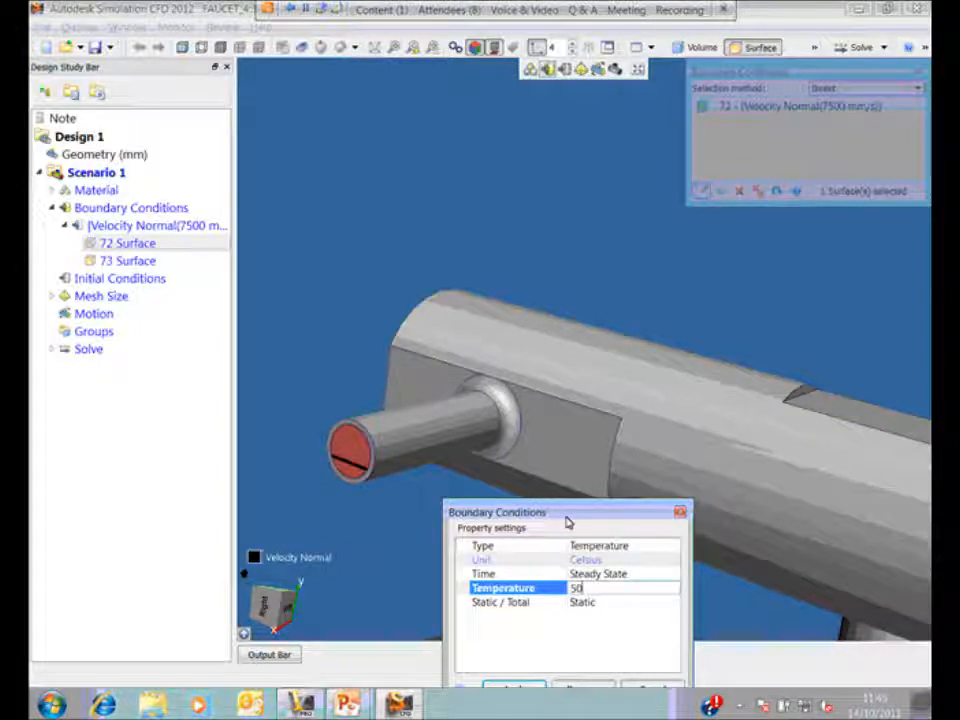
{"action": "left_click", "coordinate": [514, 596]}
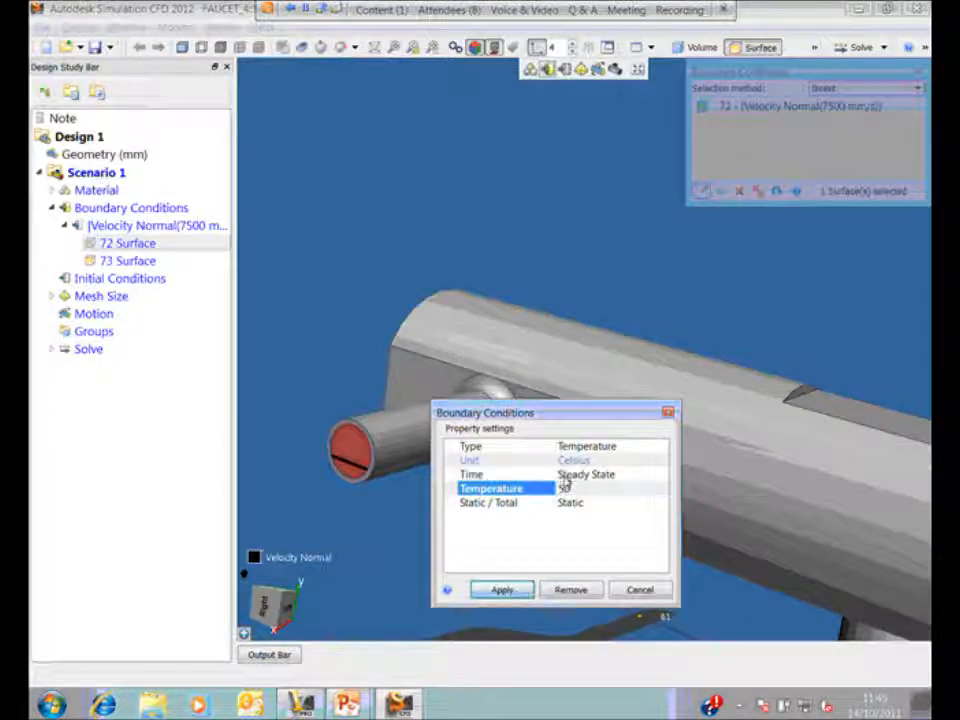
- Add a static temperature boundary condition of 7 Celsius to inlet surface 73
{"action": "middle_click_drag", "start_coordinate": [549, 428], "coordinate": [639, 305]}
{"action": "left_click", "coordinate": [639, 305]}
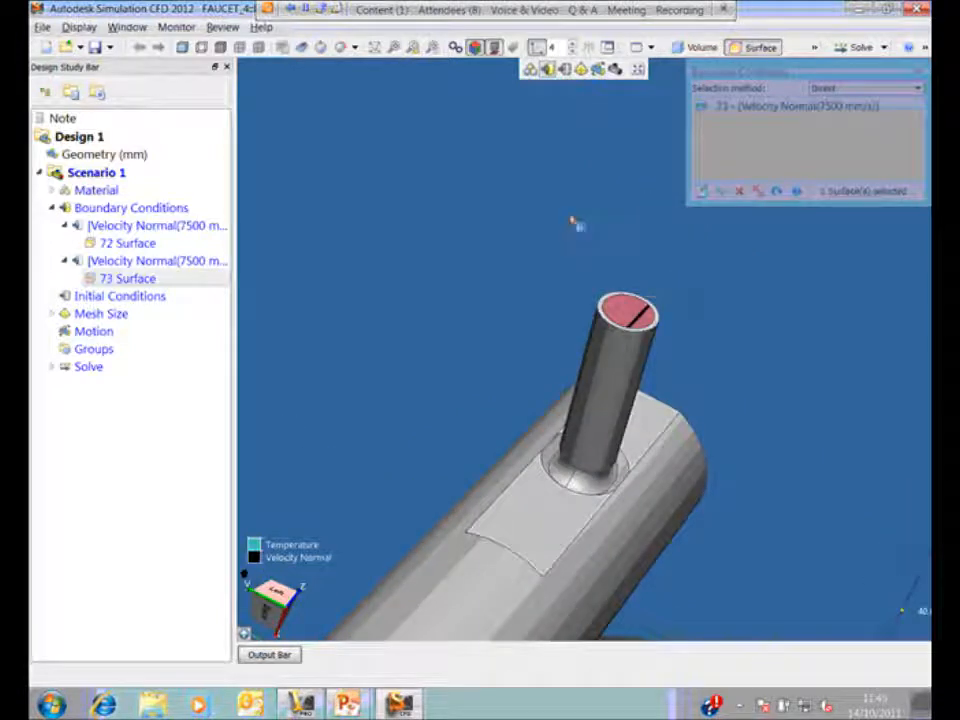
{"action": "left_click", "coordinate": [780, 334]}
{"action": "left_click", "coordinate": [776, 416]}
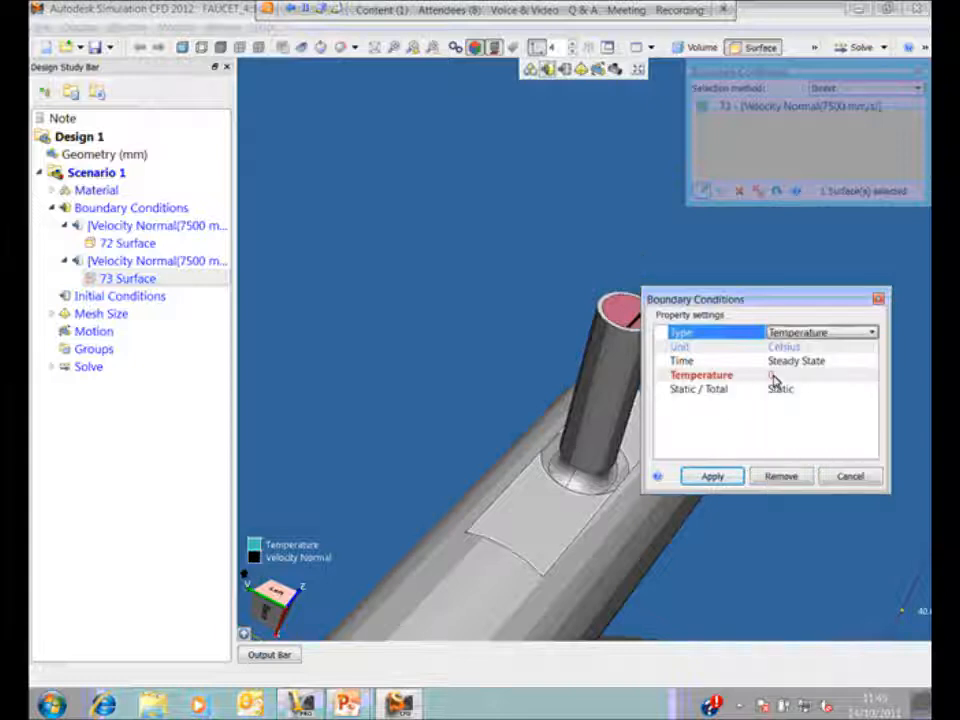
{"action": "left_click", "coordinate": [772, 374]}
{"action": "type", "text": "7"}
{"action": "left_click", "coordinate": [716, 480]}
- Apply a static gage pressure of 0 Pa to the water face at the end of the outlet pipe
{"action": "middle_click_drag", "start_coordinate": [459, 316], "coordinate": [553, 467]}
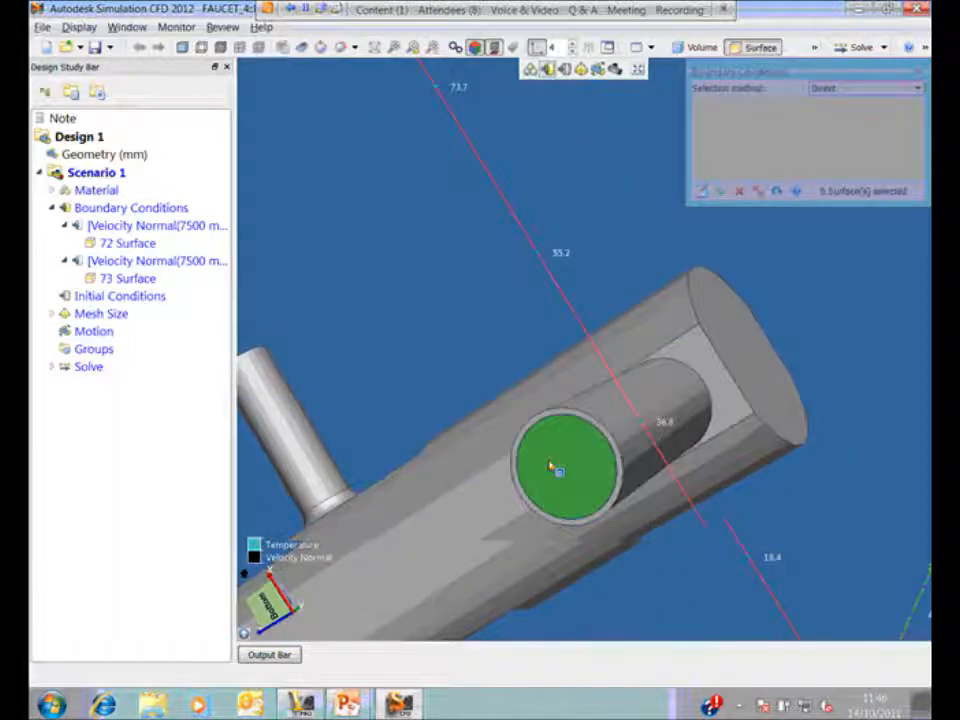
{"action": "left_click", "coordinate": [556, 462]}
{"action": "left_click", "coordinate": [576, 437]}
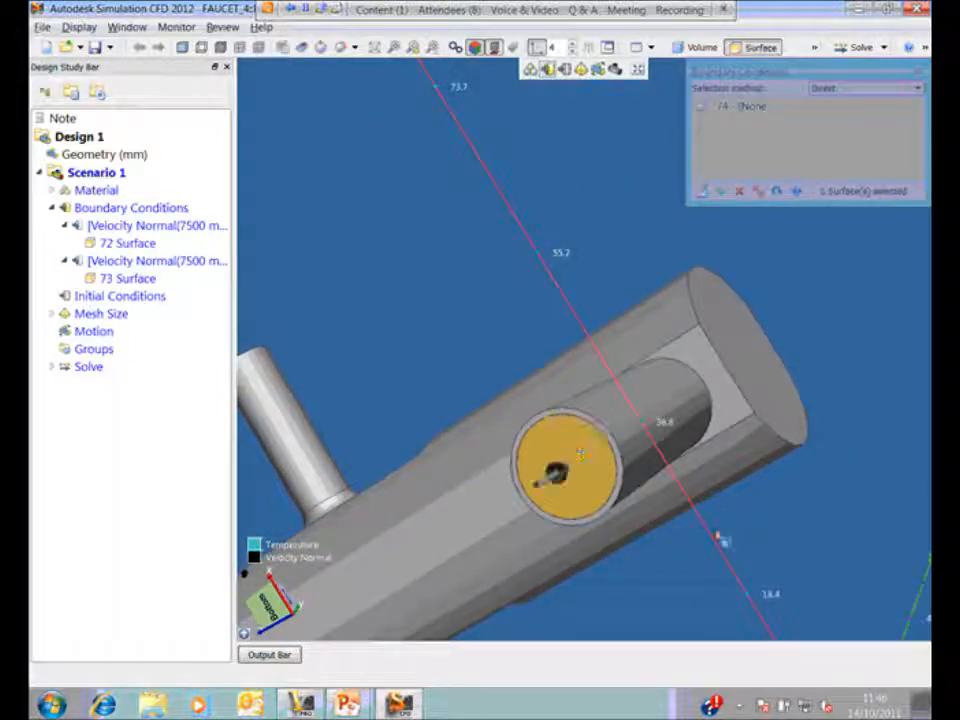
{"action": "left_click", "coordinate": [786, 557]}
{"action": "left_click", "coordinate": [790, 627]}
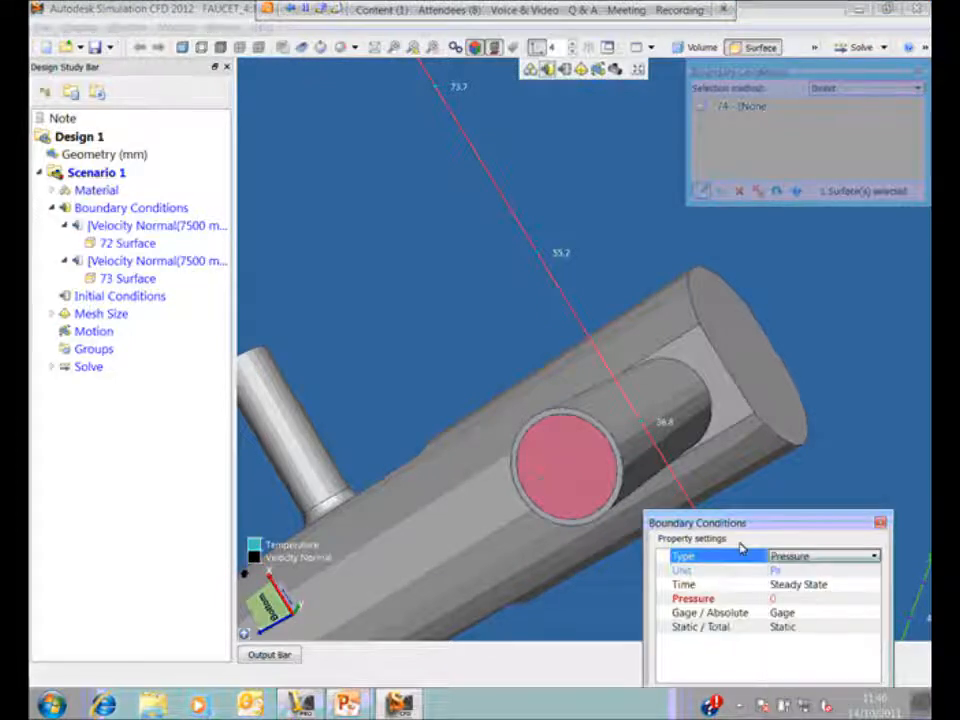
{"action": "left_click_drag", "start_coordinate": [739, 521], "coordinate": [754, 407]}
{"action": "left_click", "coordinate": [727, 584]}
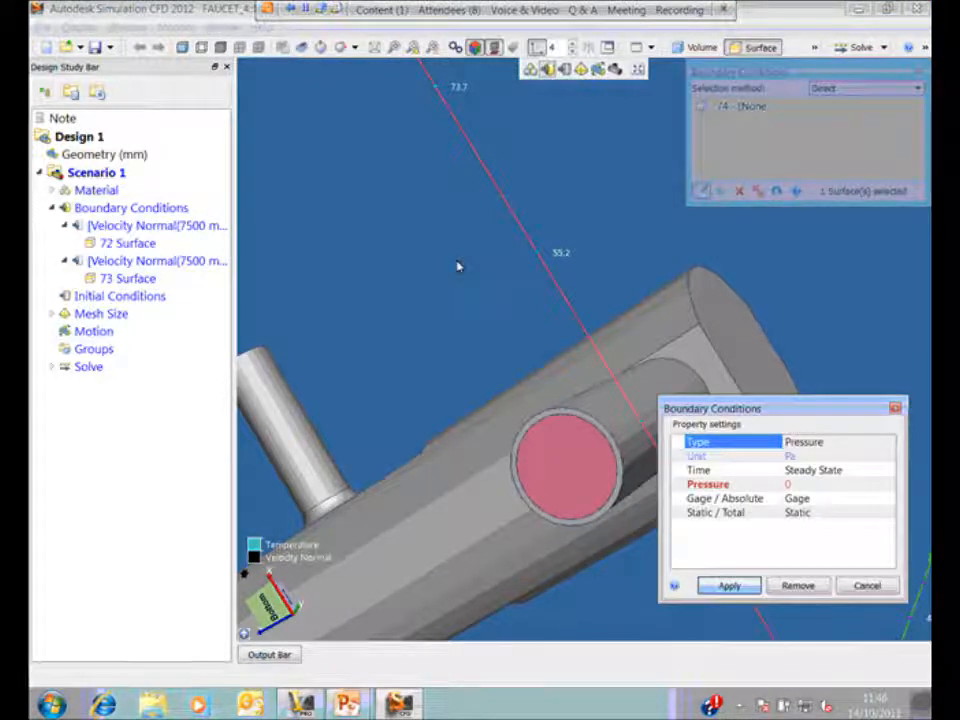
{"action": "left_click", "coordinate": [436, 289]}
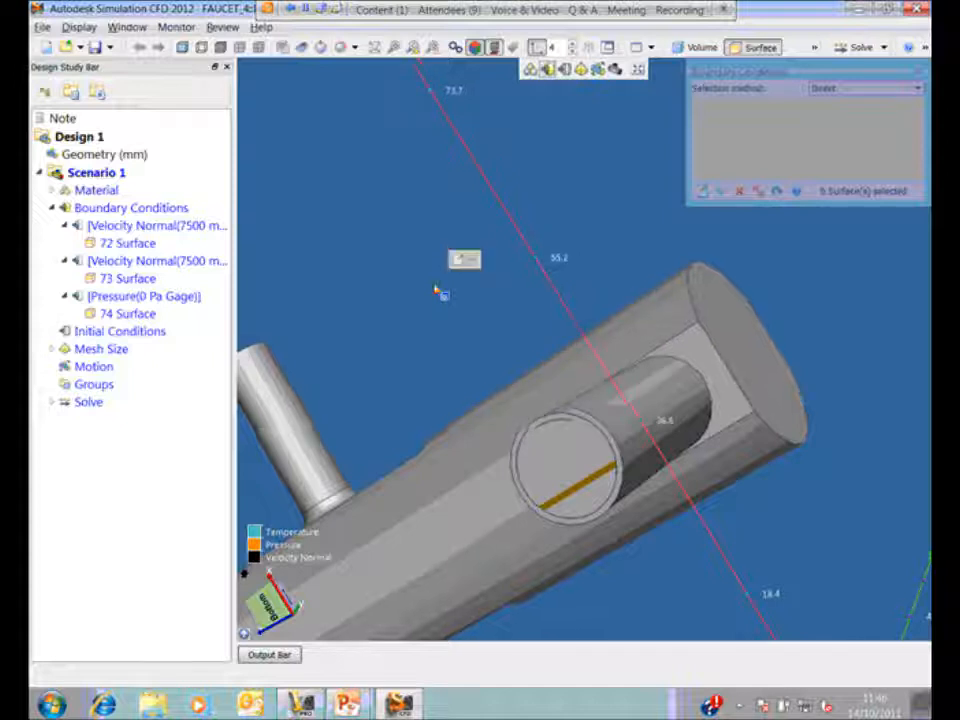
- Size the mesh automatically for the whole model and generate the mesh
{"action": "middle_click_drag", "start_coordinate": [436, 289], "coordinate": [418, 285]}
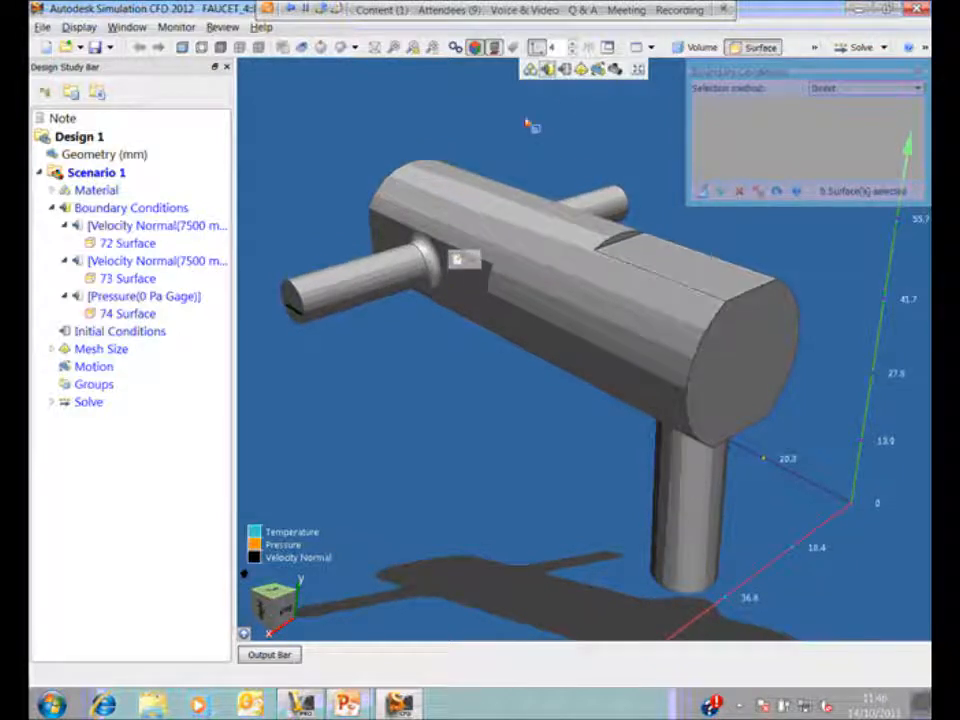
{"action": "left_click", "coordinate": [581, 69]}
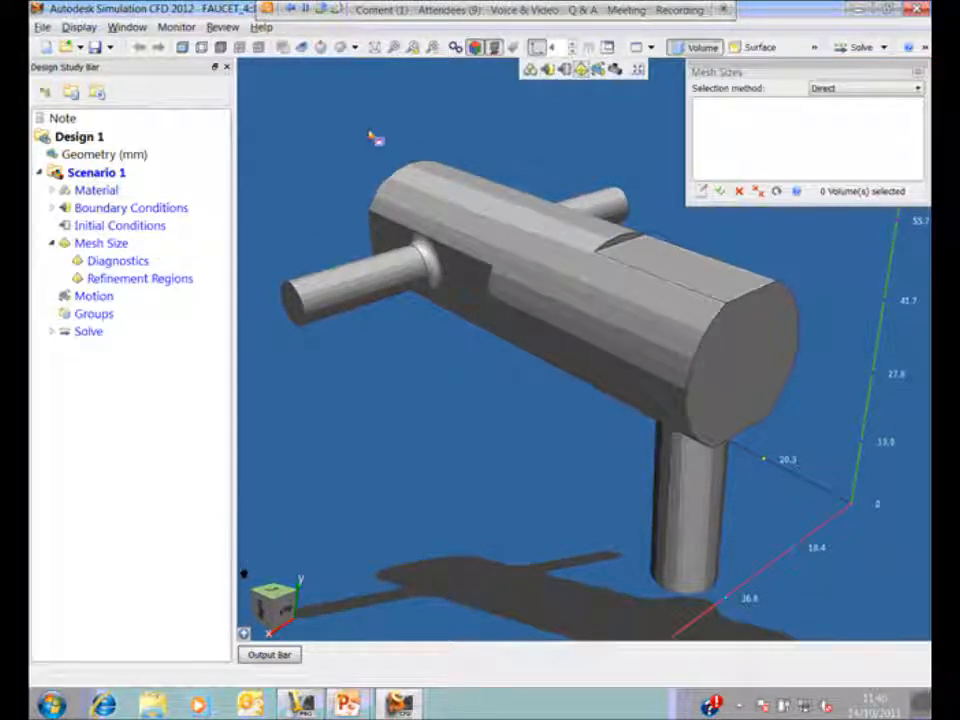
{"action": "left_click", "coordinate": [393, 106]}
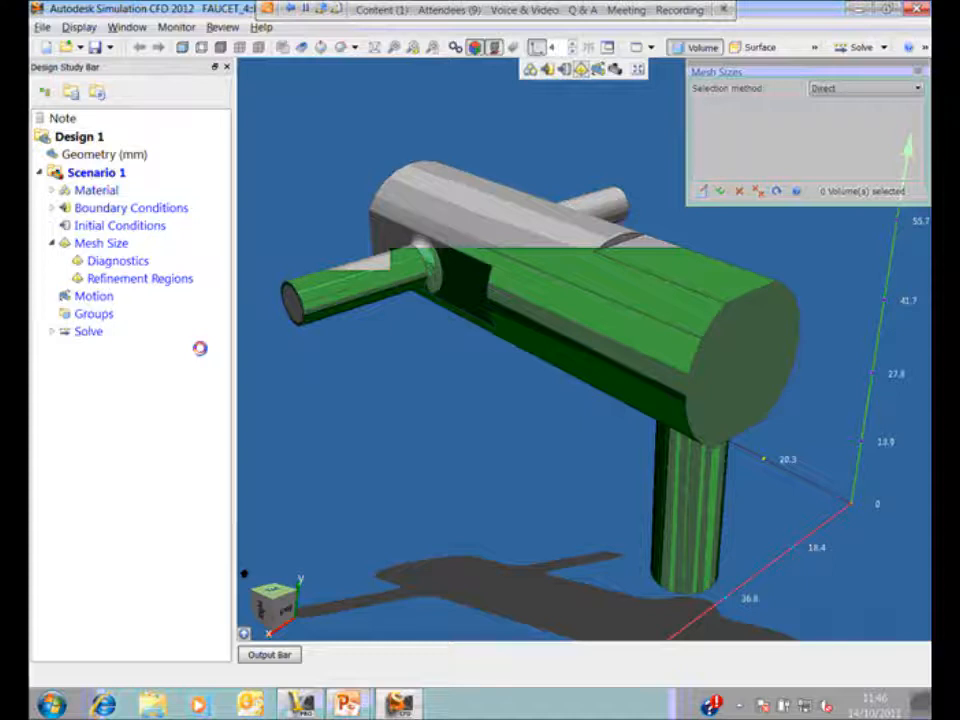
{"action": "left_click", "coordinate": [136, 245]}
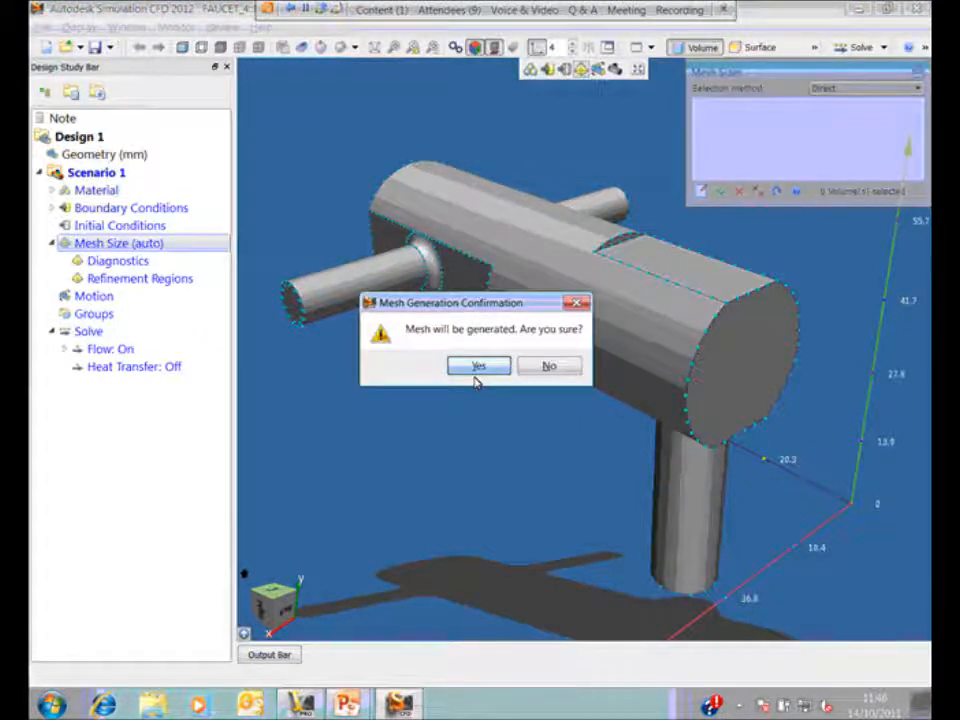
{"action": "left_click", "coordinate": [475, 371]}
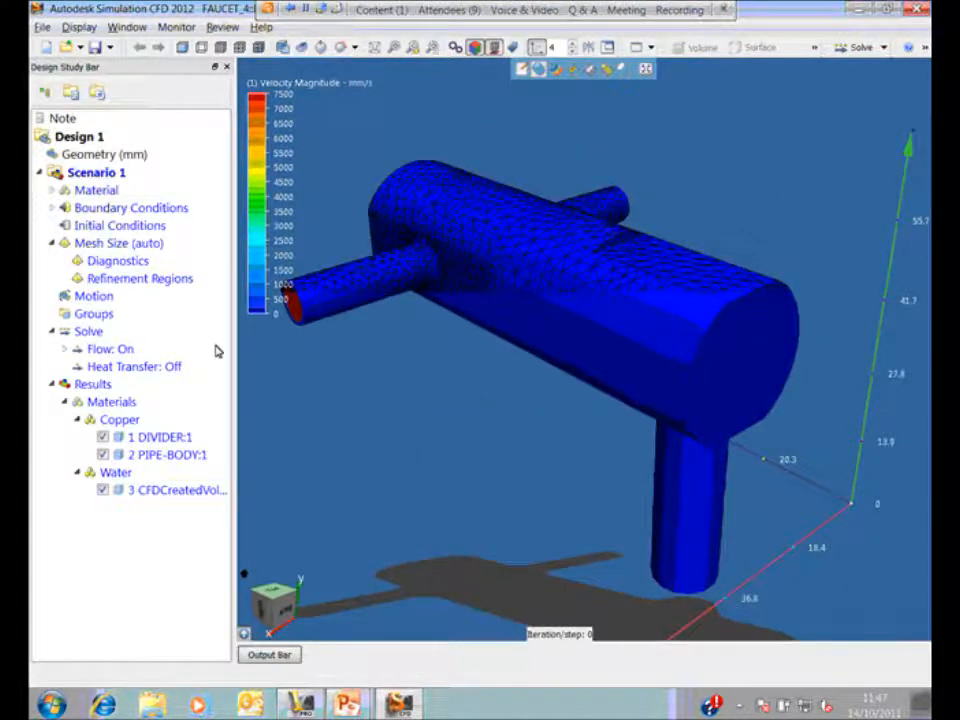
- Examine the generated mesh up close at the open end of an inlet pipe
{"action": "scroll", "coordinate": [381, 449], "scroll_direction": "up", "scroll_amount": 5}
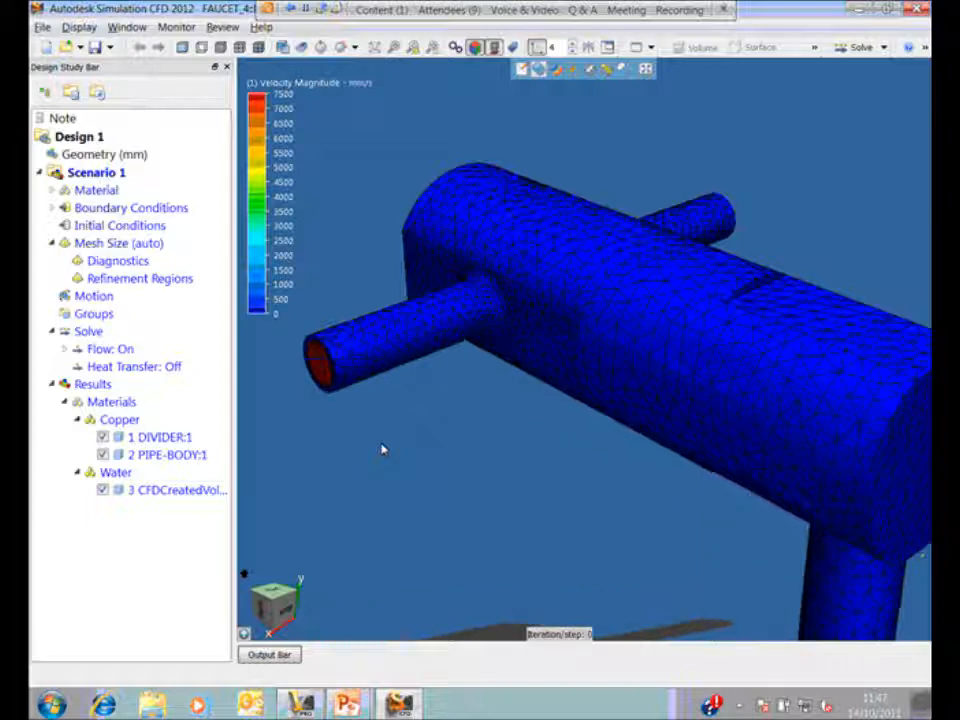
{"action": "scroll", "coordinate": [381, 449], "scroll_direction": "up", "scroll_amount": 5}
{"action": "middle_click_drag", "start_coordinate": [345, 356], "coordinate": [574, 257]}
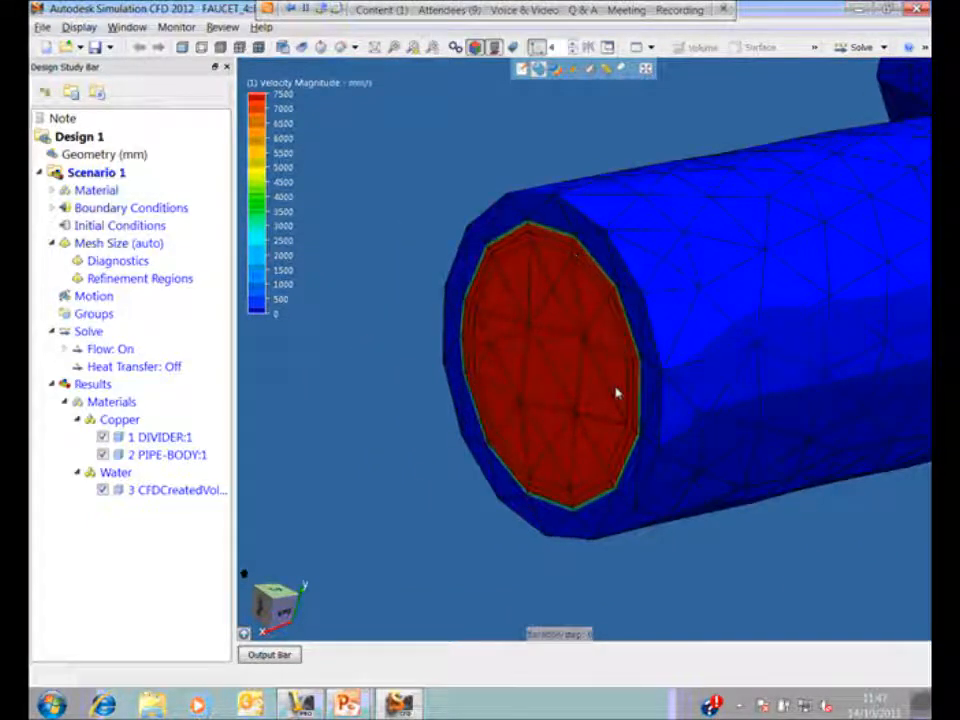
{"action": "middle_click_drag", "start_coordinate": [418, 469], "coordinate": [508, 250]}
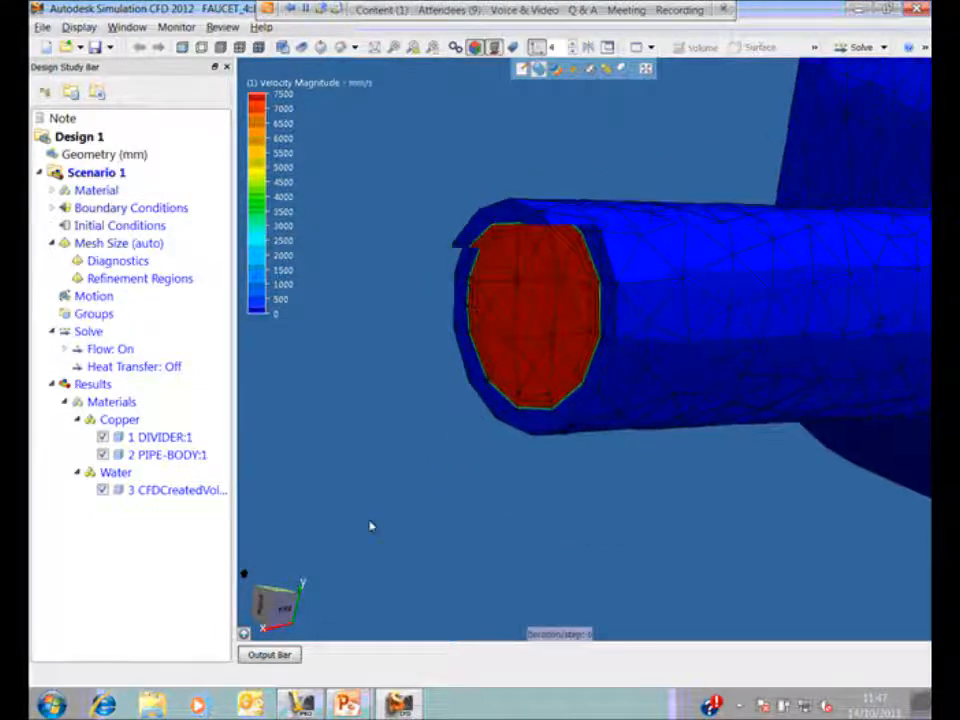
{"action": "scroll", "coordinate": [373, 559], "scroll_direction": "down", "scroll_amount": 5}
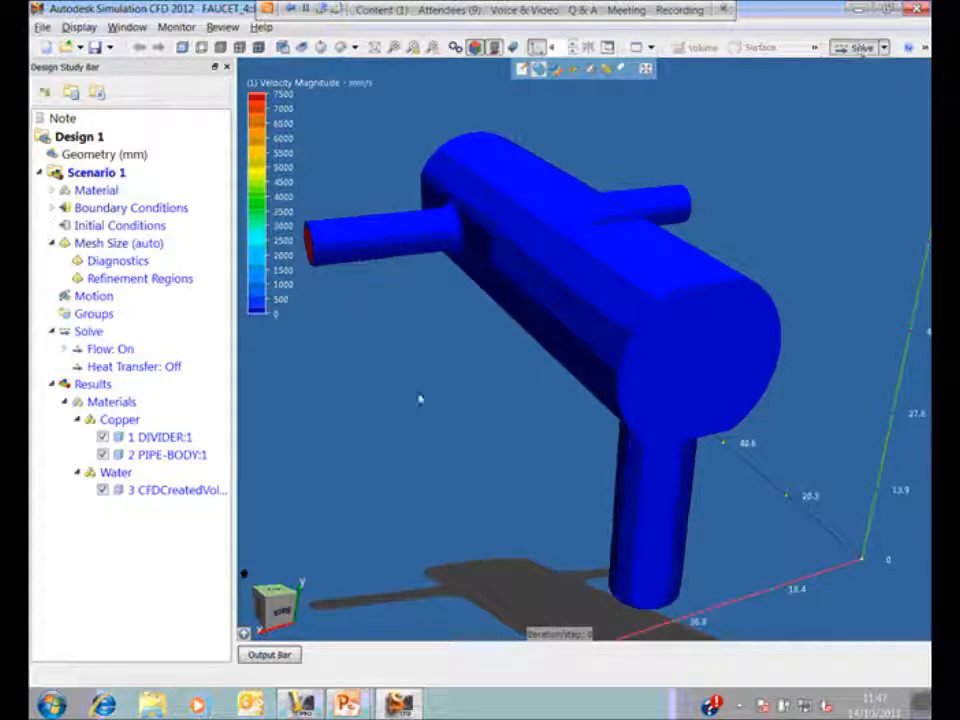
- Enable heat transfer with auto forced convection and solve the steady-state analysis with 20 iterations to run
{"action": "left_click", "coordinate": [321, 223]}
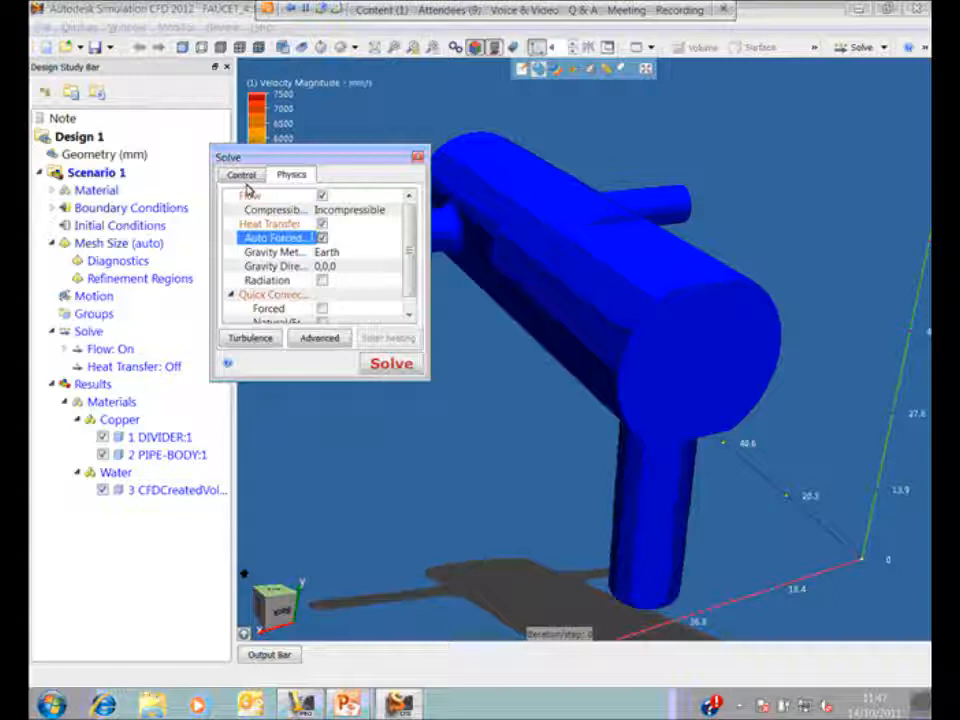
{"action": "left_click", "coordinate": [242, 175]}
{"action": "left_click", "coordinate": [349, 238]}
{"action": "left_click", "coordinate": [345, 266]}
{"action": "left_click", "coordinate": [338, 254]}
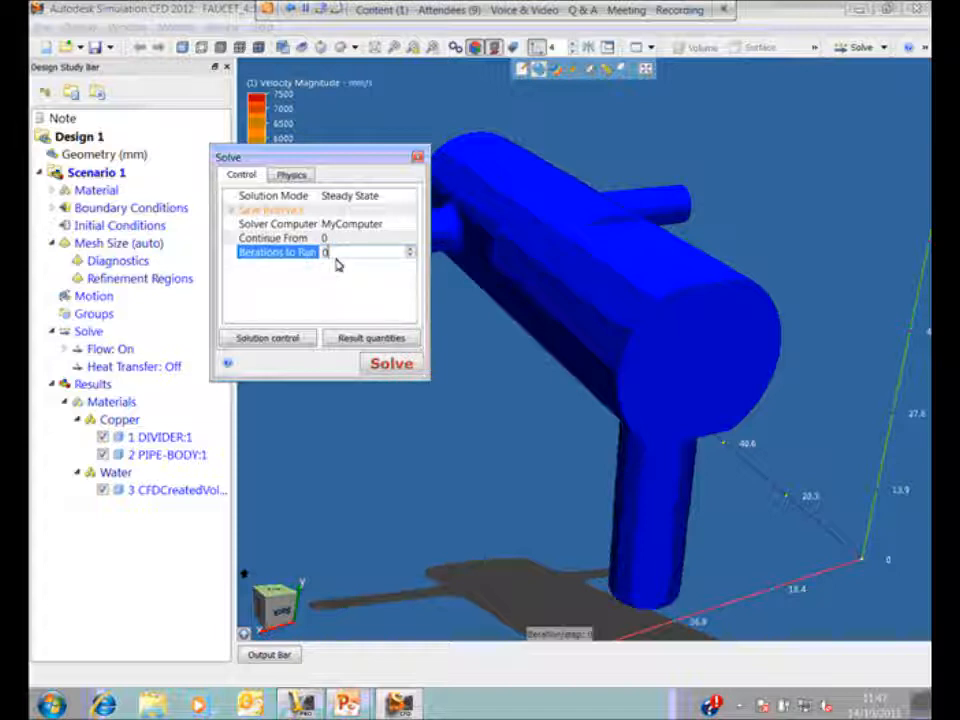
{"action": "type", "text": "20"}
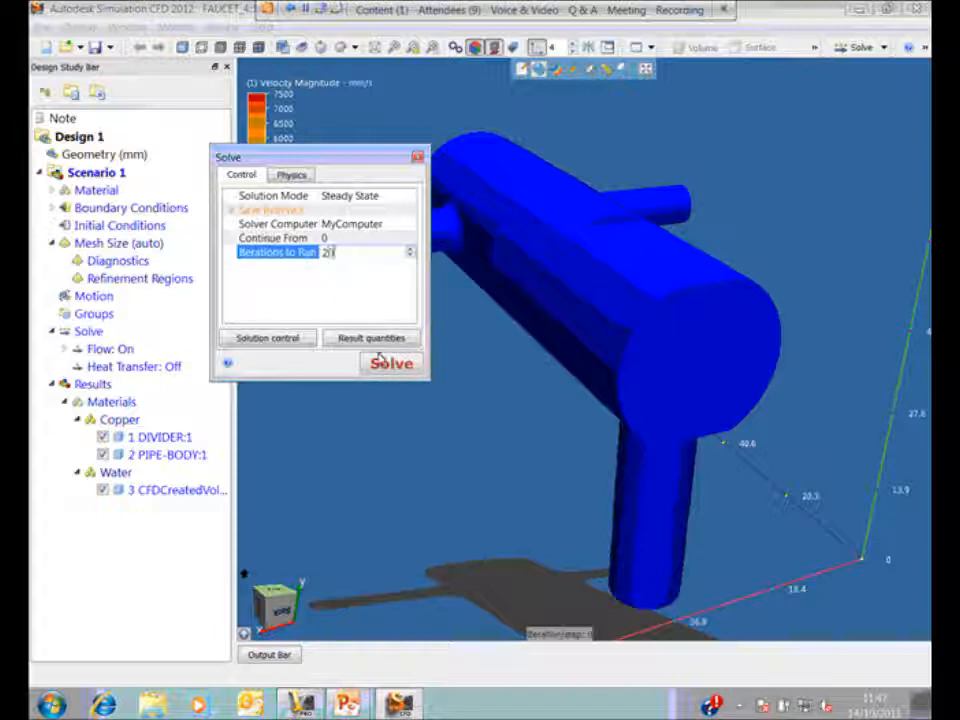
{"action": "left_click", "coordinate": [389, 364]}
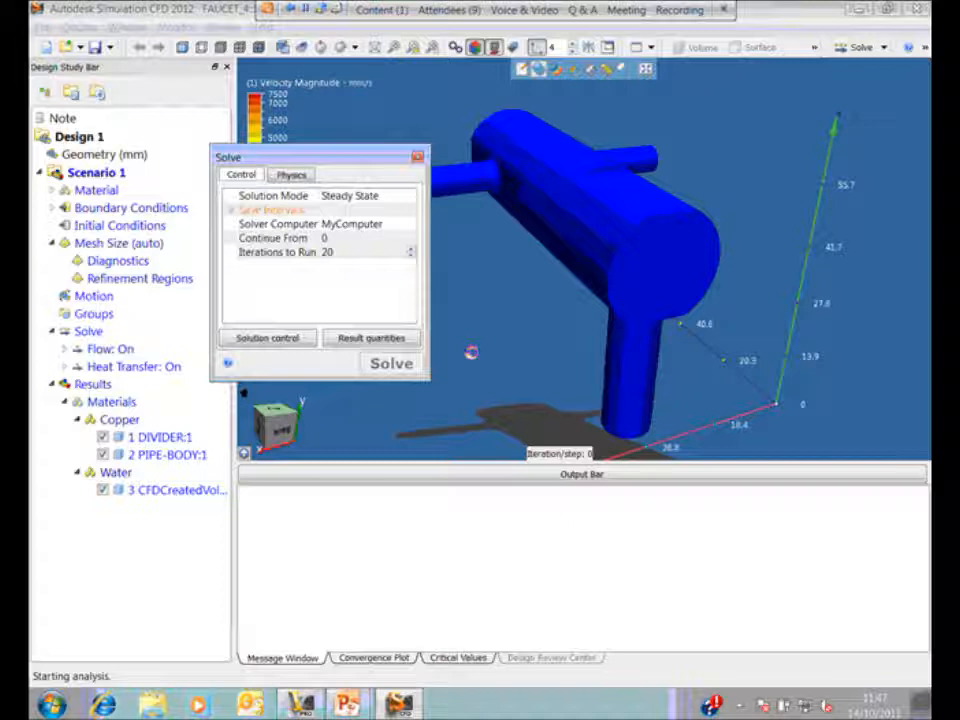
{"action": "left_click_drag", "start_coordinate": [380, 158], "coordinate": [220, 90]}
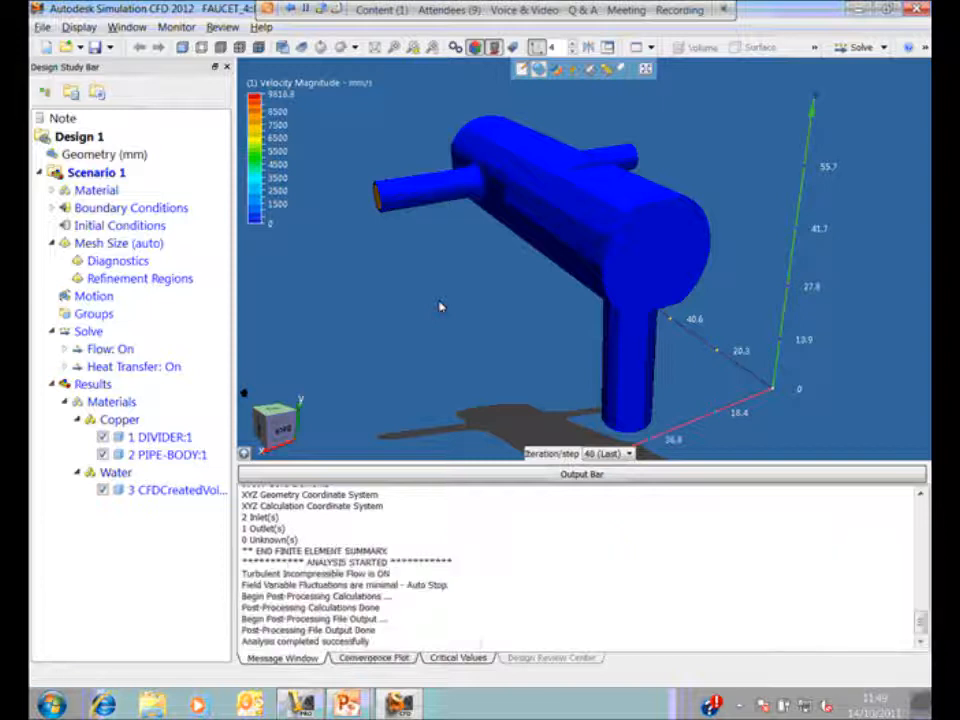
- Add a results plane, align it horizontally, and move it vertically to cut through both inlet pipes
{"action": "left_click", "coordinate": [405, 477]}
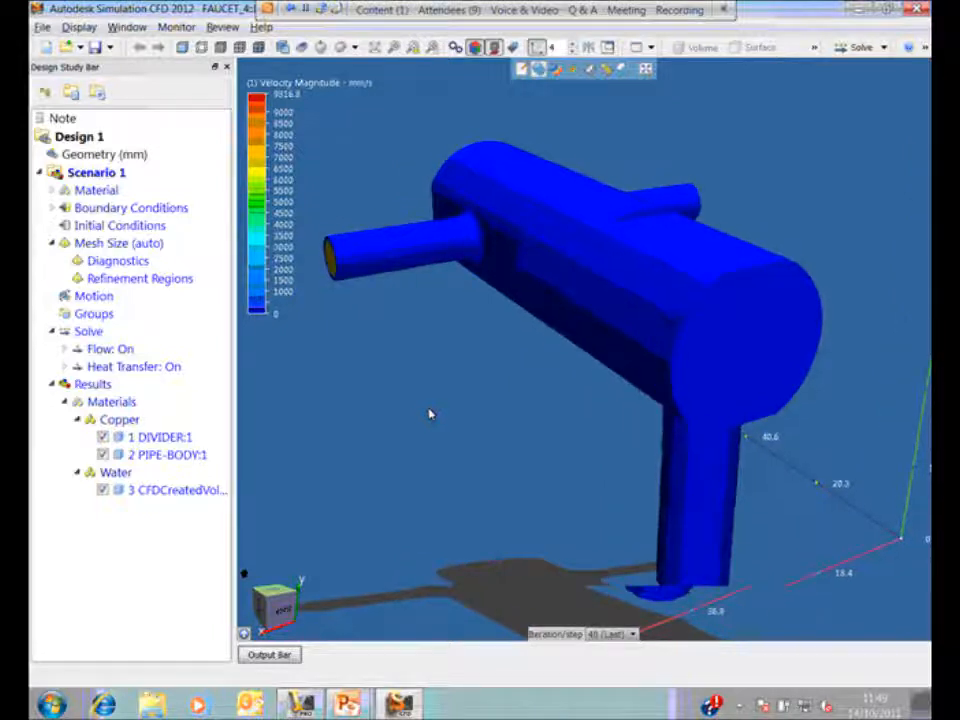
{"action": "left_click", "coordinate": [573, 70]}
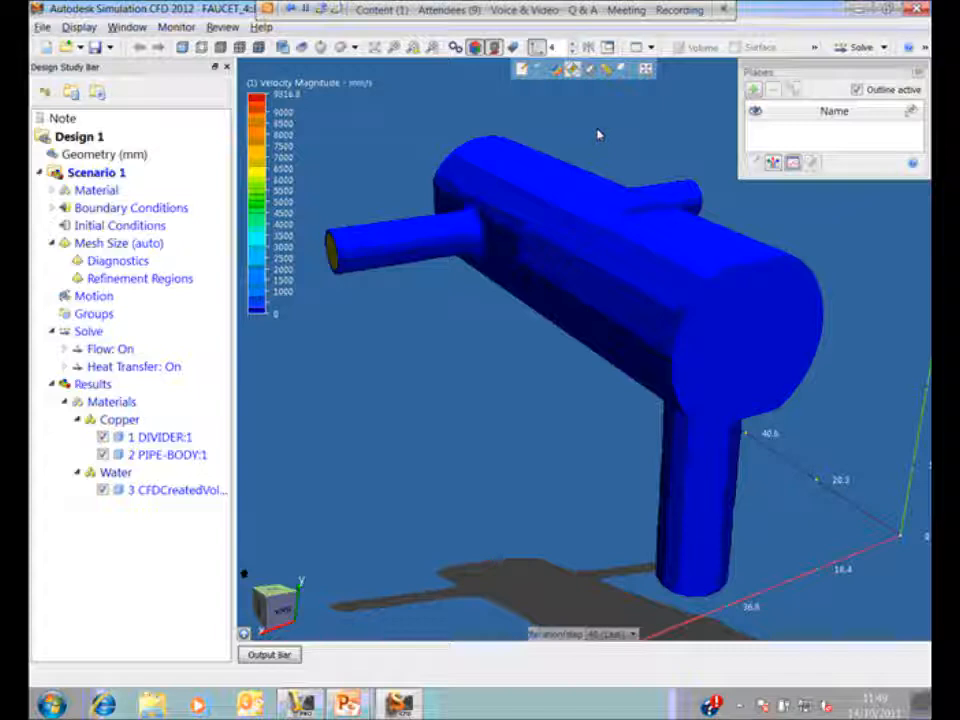
{"action": "left_click", "coordinate": [754, 90]}
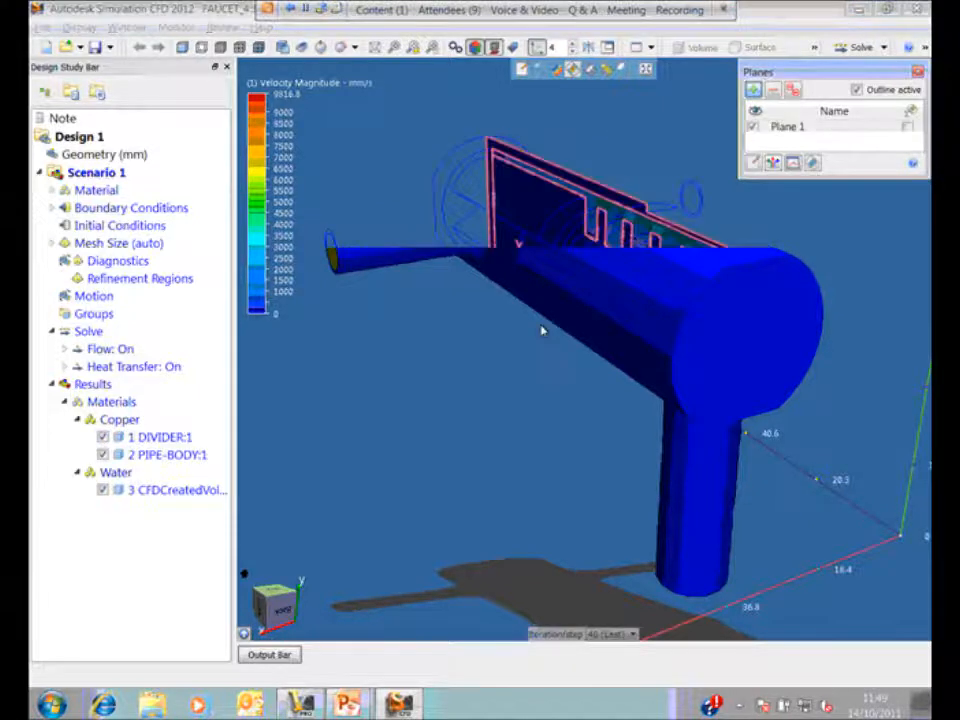
{"action": "left_click", "coordinate": [549, 225]}
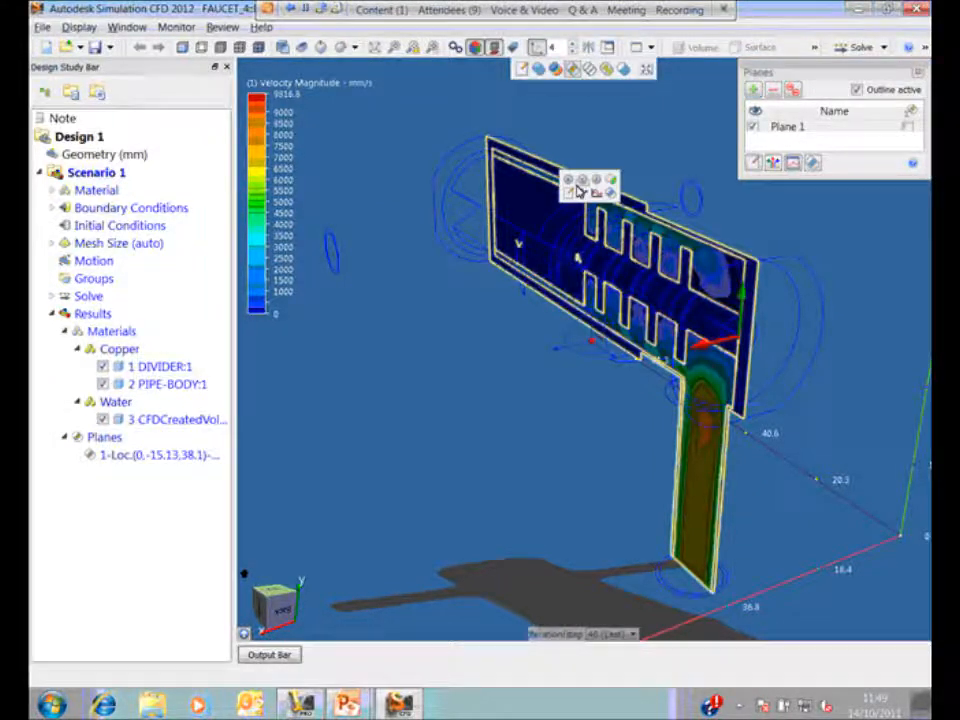
{"action": "left_click", "coordinate": [577, 188]}
{"action": "left_click_drag", "start_coordinate": [591, 317], "coordinate": [570, 235]}
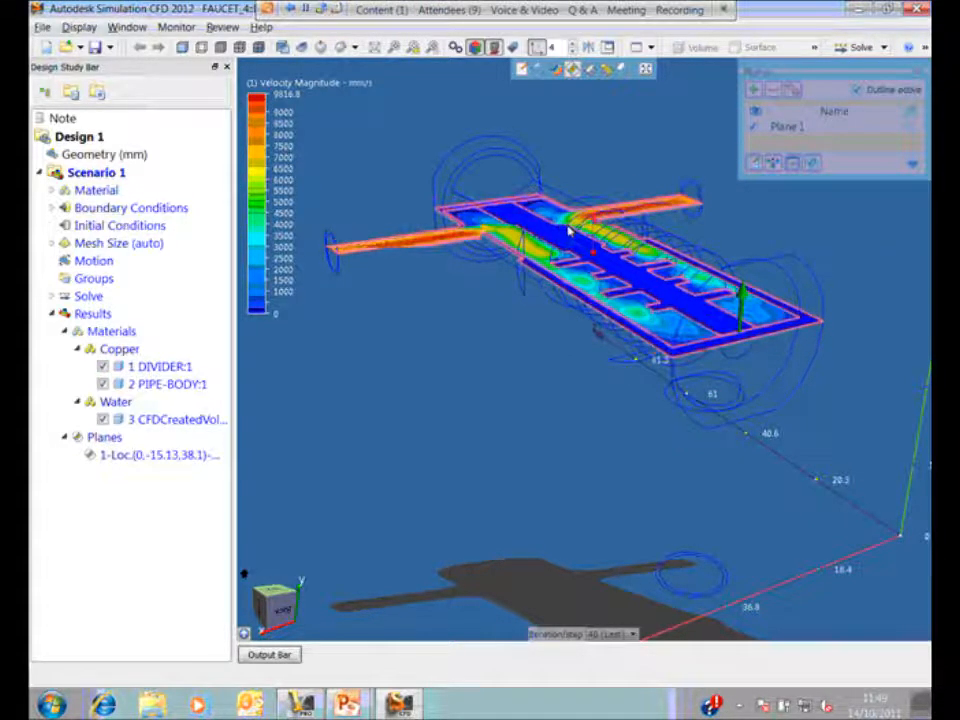
- Display velocity vectors on the results plane and change the plane's appearance to outline
{"action": "middle_click_drag", "start_coordinate": [495, 355], "coordinate": [427, 455]}
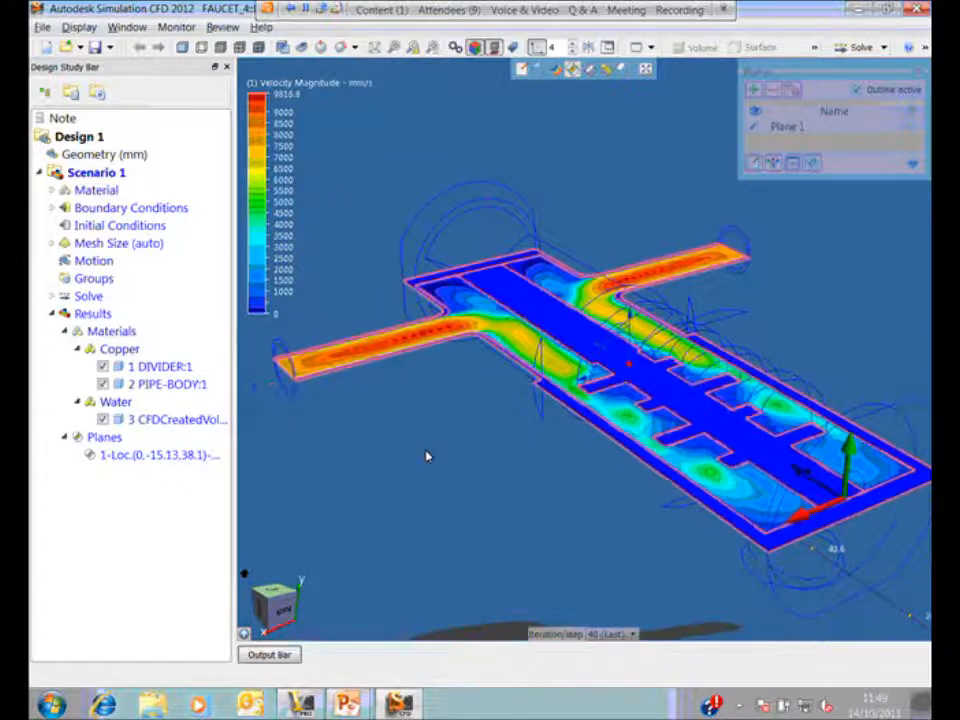
{"action": "right_click", "coordinate": [342, 198]}
{"action": "left_click", "coordinate": [420, 439]}
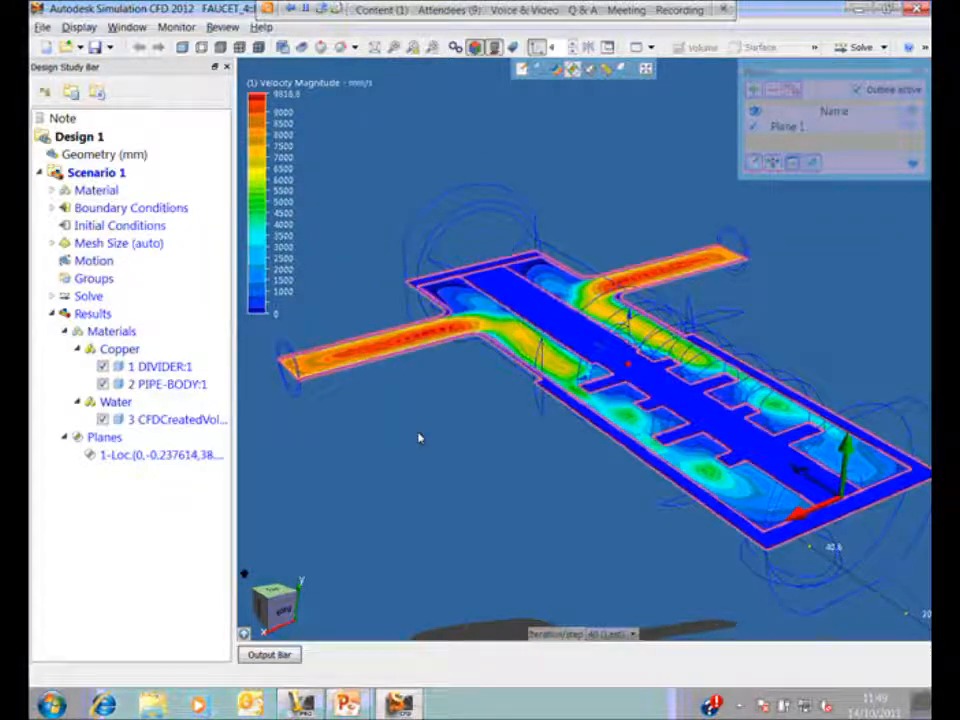
{"action": "right_click", "coordinate": [461, 330]}
{"action": "mouse_move", "coordinate": [503, 356]}
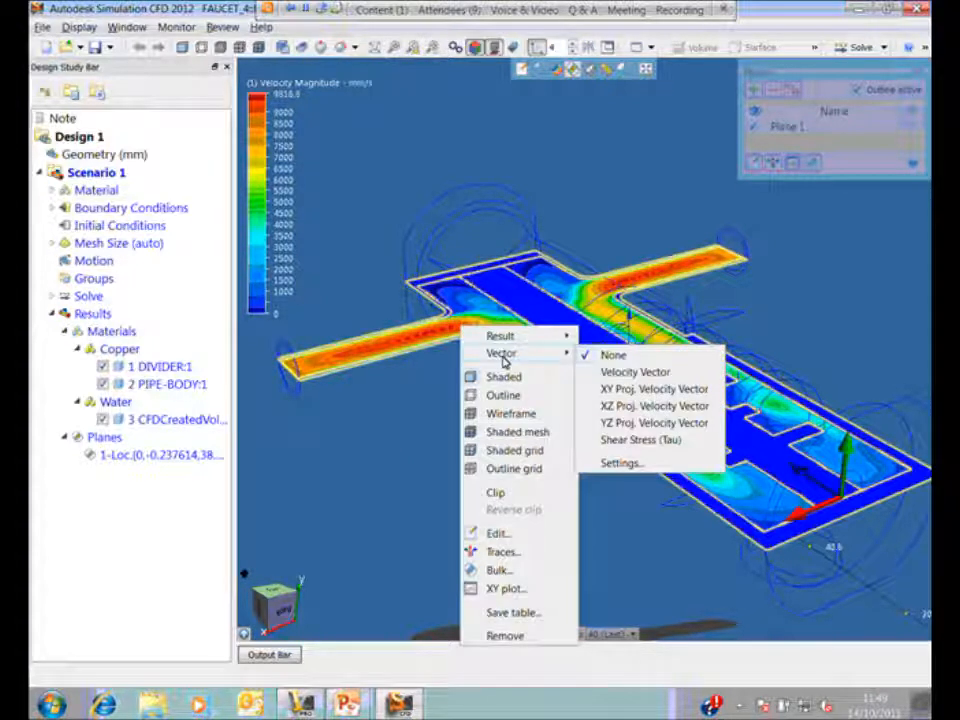
{"action": "left_click", "coordinate": [483, 321]}
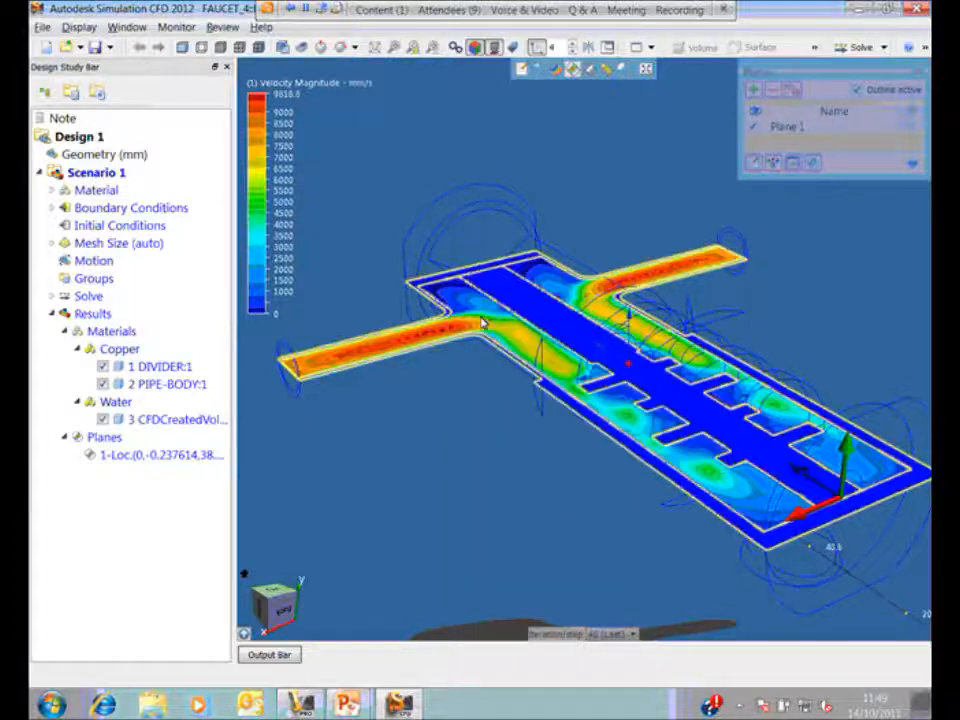
{"action": "right_click", "coordinate": [483, 321]}
{"action": "left_click", "coordinate": [512, 386]}
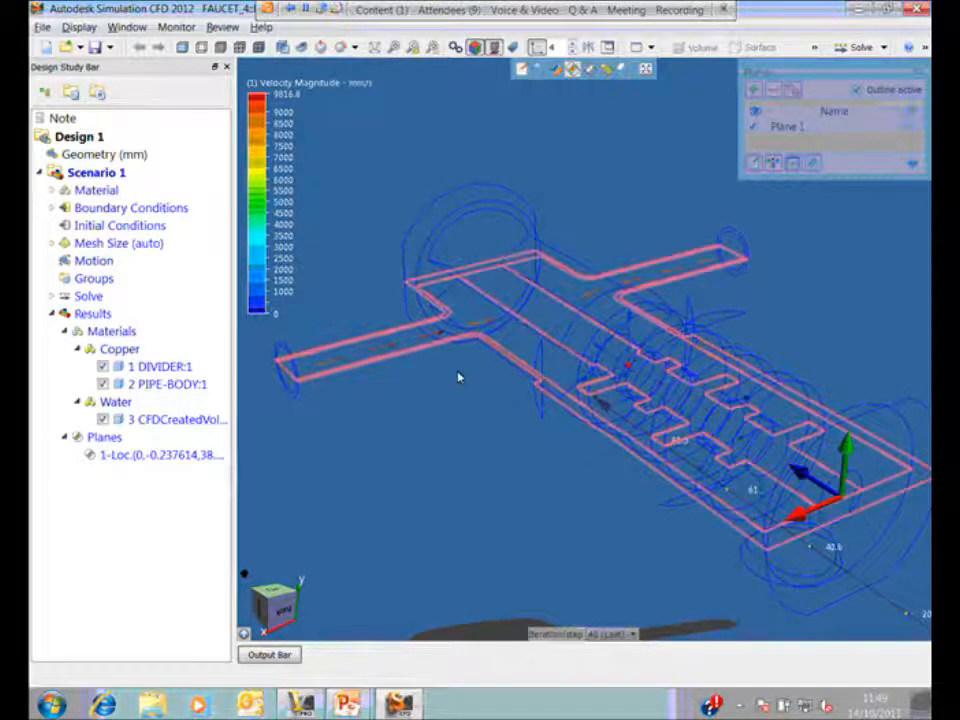
- Edit the plane's vector settings, refining the grid spacing to 1.38 and setting the uniform vector length to about 0.208
{"action": "scroll", "coordinate": [470, 360], "scroll_direction": "up", "scroll_amount": 5}
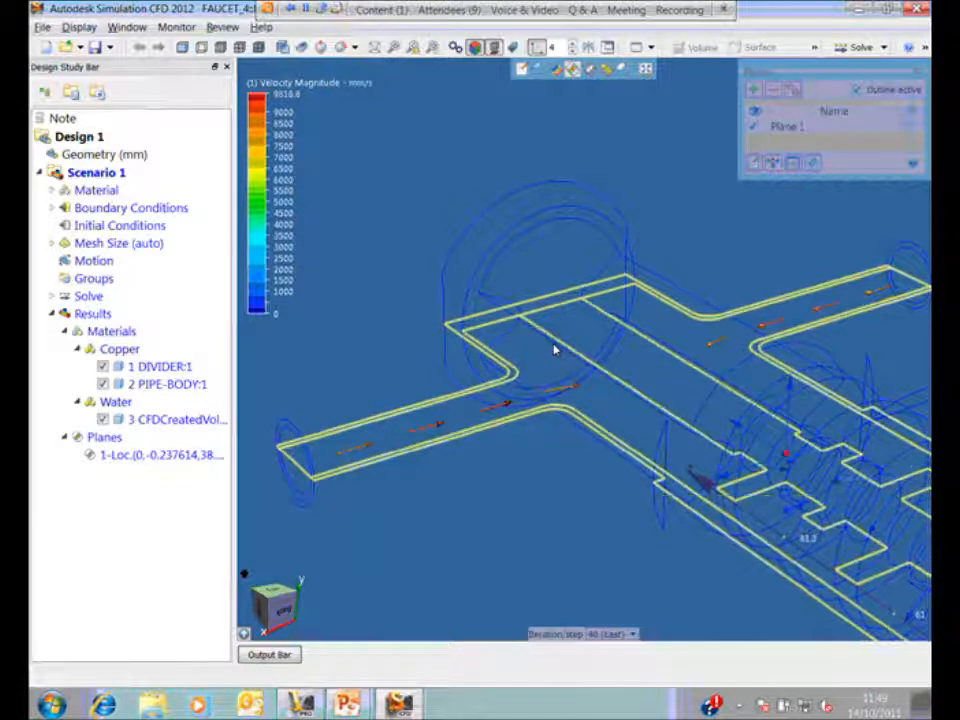
{"action": "right_click", "coordinate": [551, 375]}
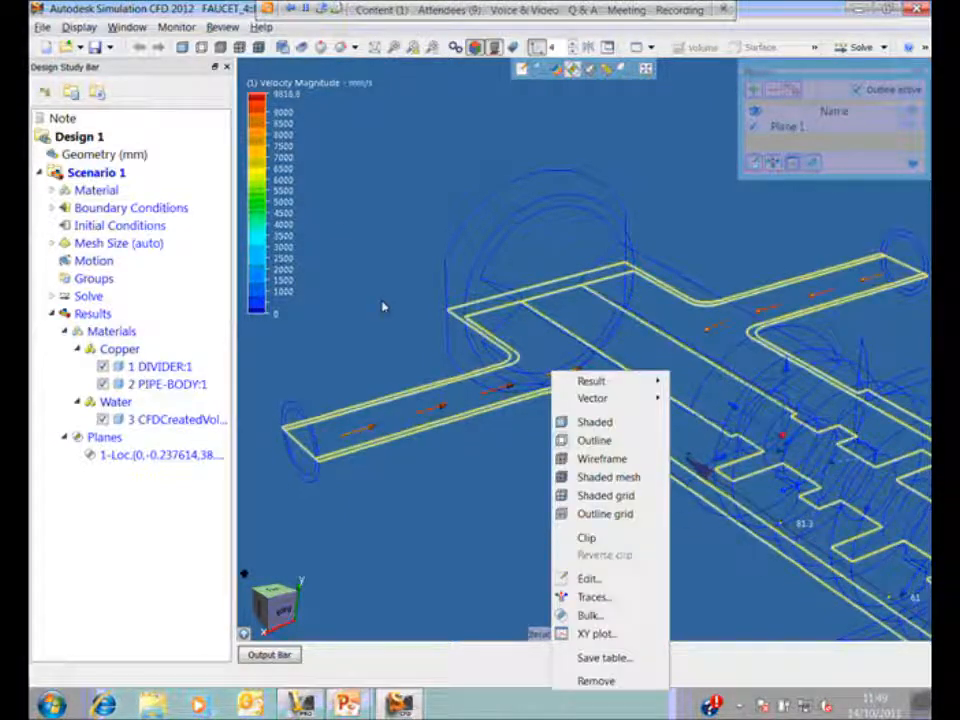
{"action": "left_click", "coordinate": [580, 578]}
{"action": "left_click_drag", "start_coordinate": [663, 372], "coordinate": [90, 340]}
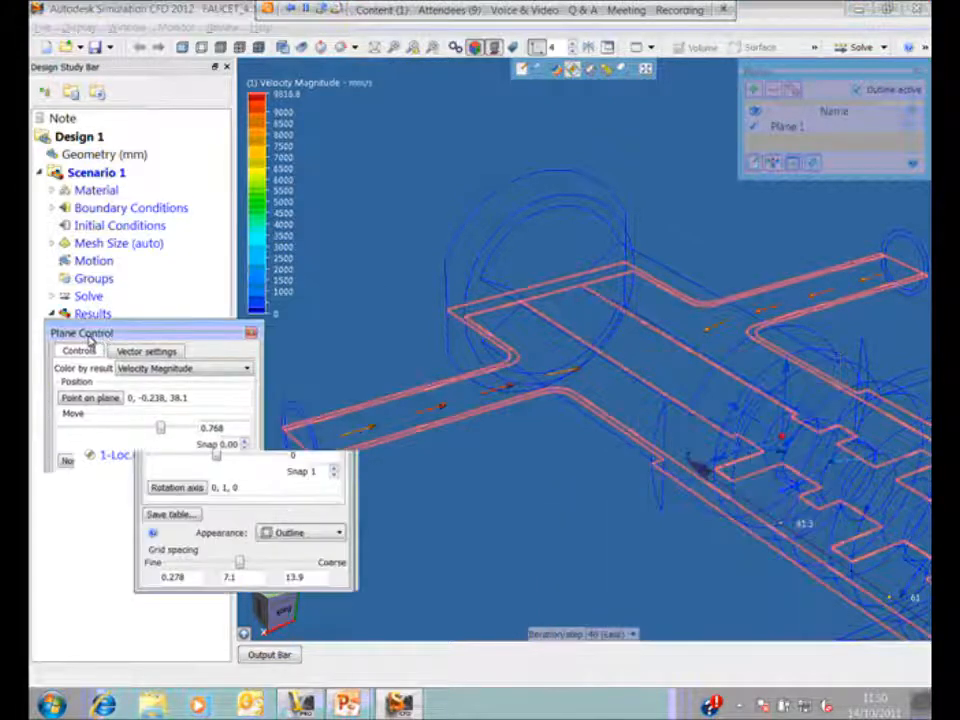
{"action": "left_click", "coordinate": [146, 351]}
{"action": "left_click_drag", "start_coordinate": [150, 598], "coordinate": [93, 600]}
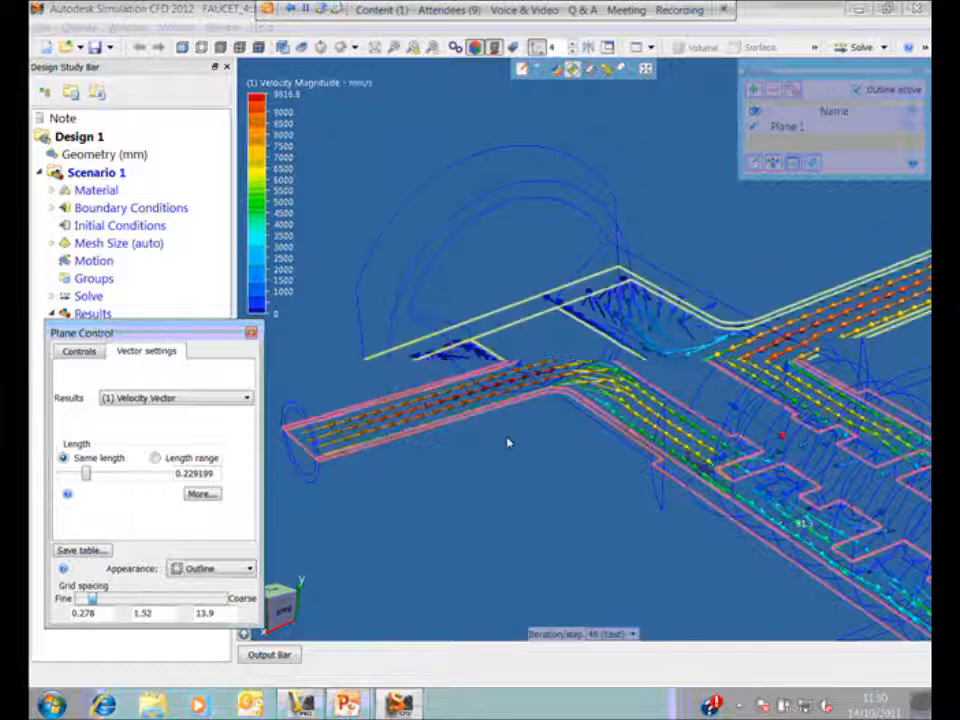
{"action": "scroll", "coordinate": [508, 442], "scroll_direction": "up", "scroll_amount": 2}
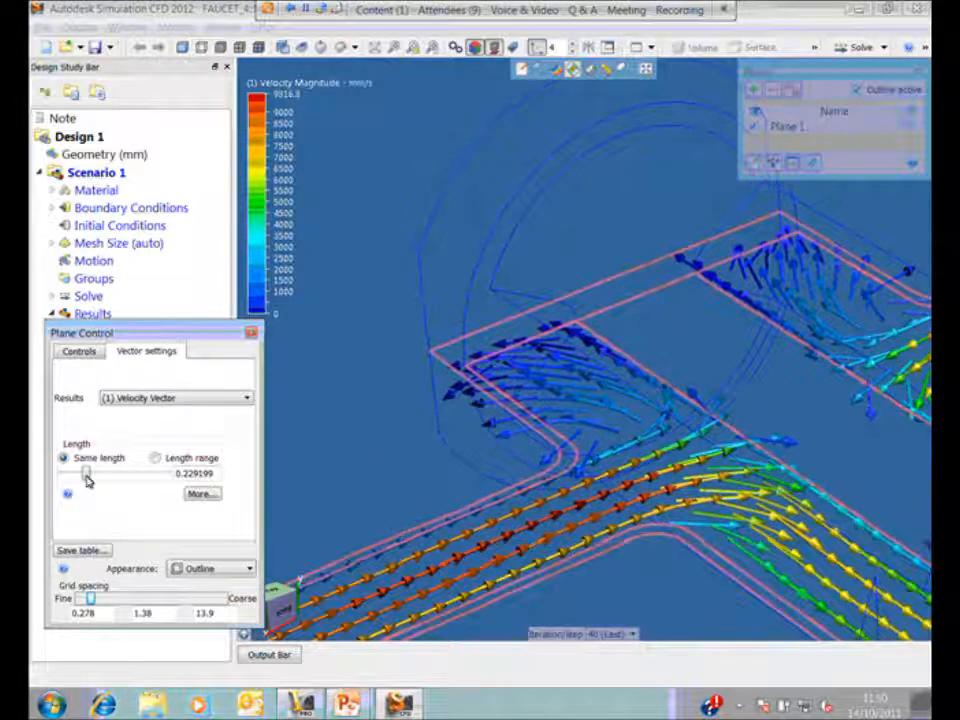
{"action": "left_click_drag", "start_coordinate": [87, 480], "coordinate": [86, 476]}
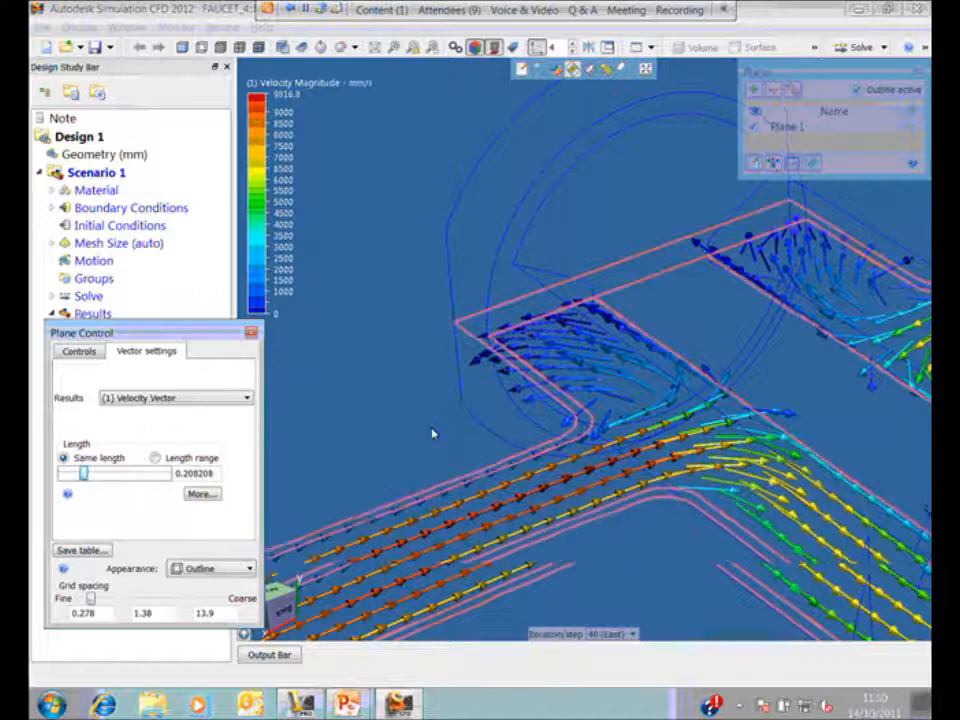
- Turn off the velocity vectors on the plane and return it to shaded appearance
{"action": "middle_click_drag", "start_coordinate": [570, 377], "coordinate": [545, 367]}
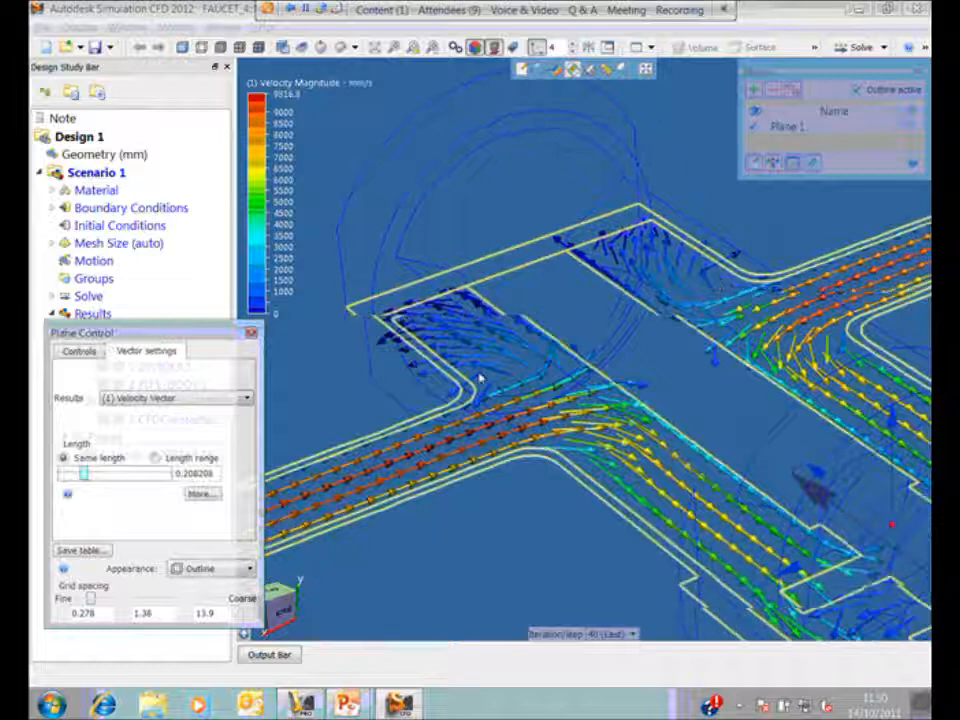
{"action": "middle_click_drag", "start_coordinate": [480, 380], "coordinate": [520, 555]}
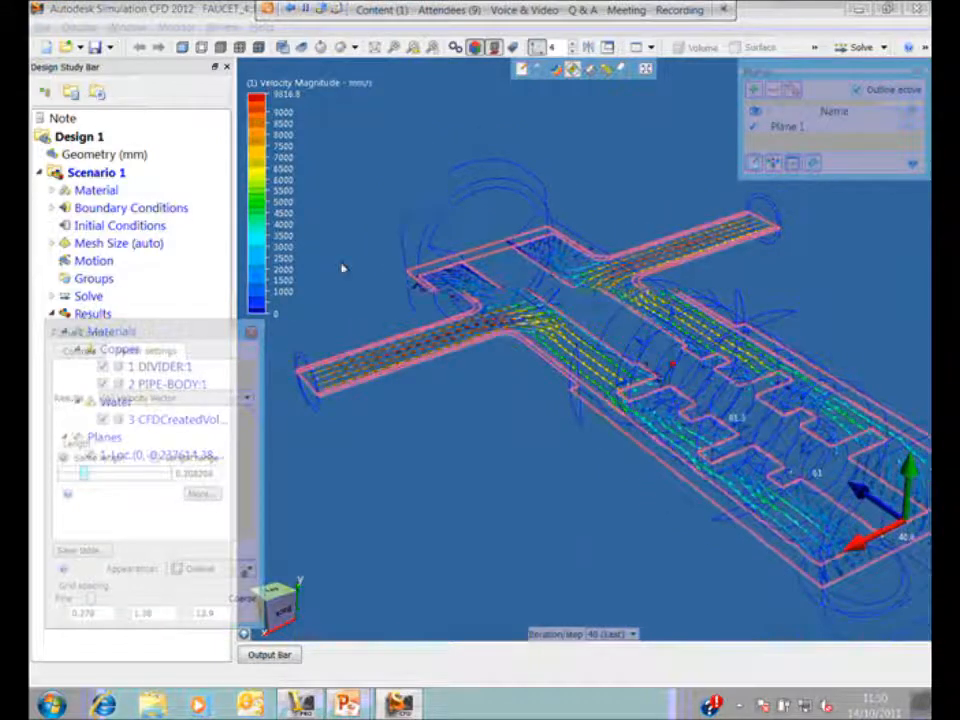
{"action": "right_click", "coordinate": [449, 330]}
{"action": "left_click", "coordinate": [516, 347]}
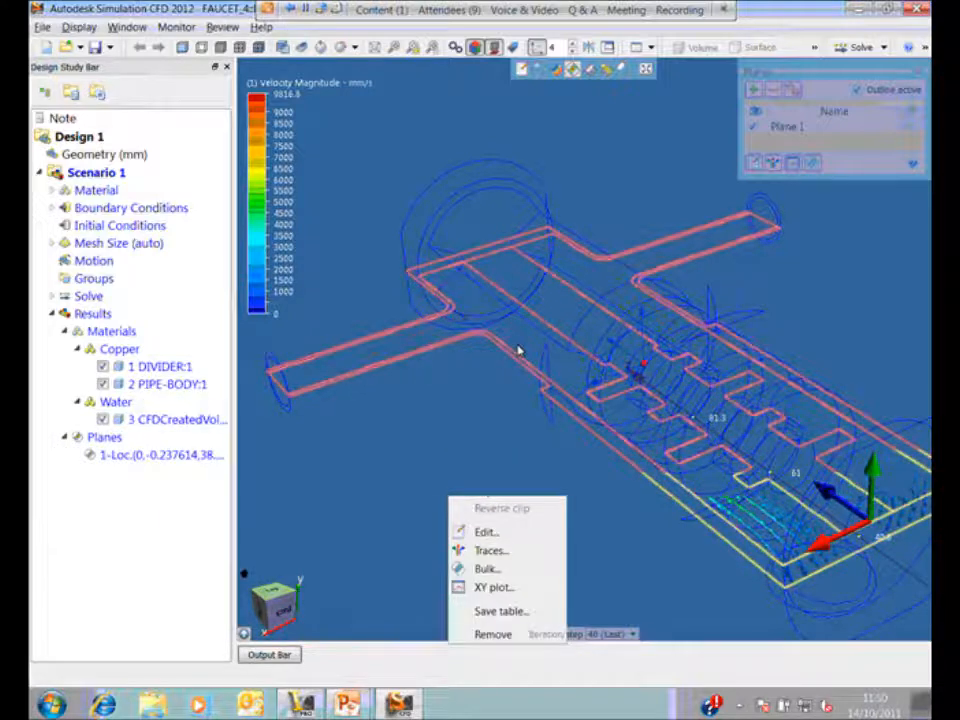
{"action": "right_click", "coordinate": [470, 323]}
{"action": "left_click", "coordinate": [508, 373]}
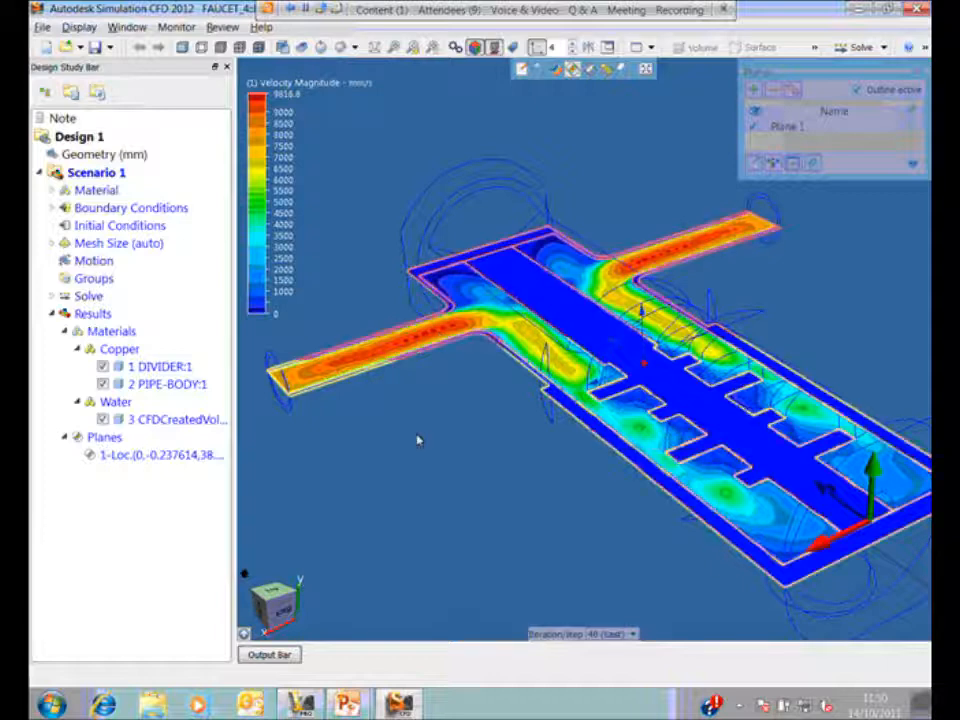
- Add a set of particle traces seeded by picking points on the plane inside both inlet pipes
{"action": "left_click", "coordinate": [540, 471]}
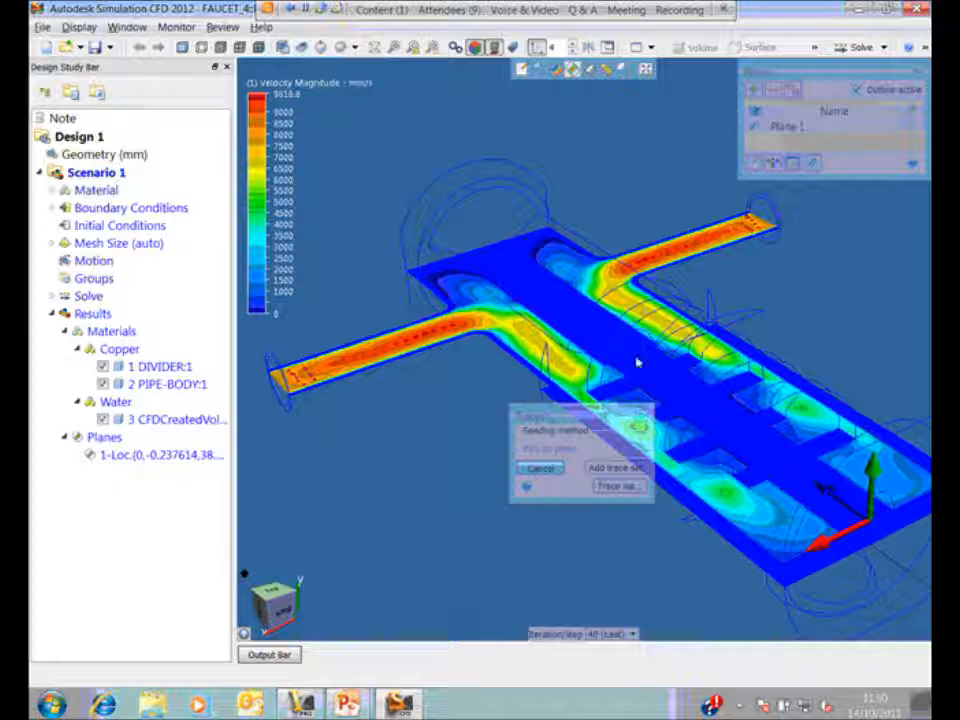
{"action": "left_click", "coordinate": [600, 474]}
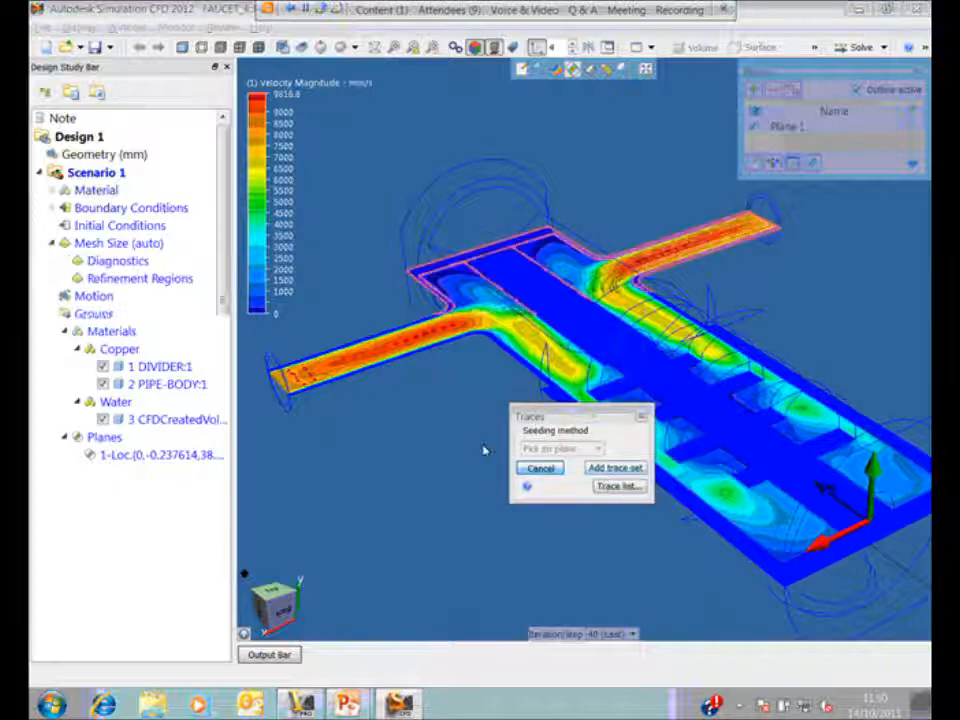
{"action": "left_click", "coordinate": [640, 417]}
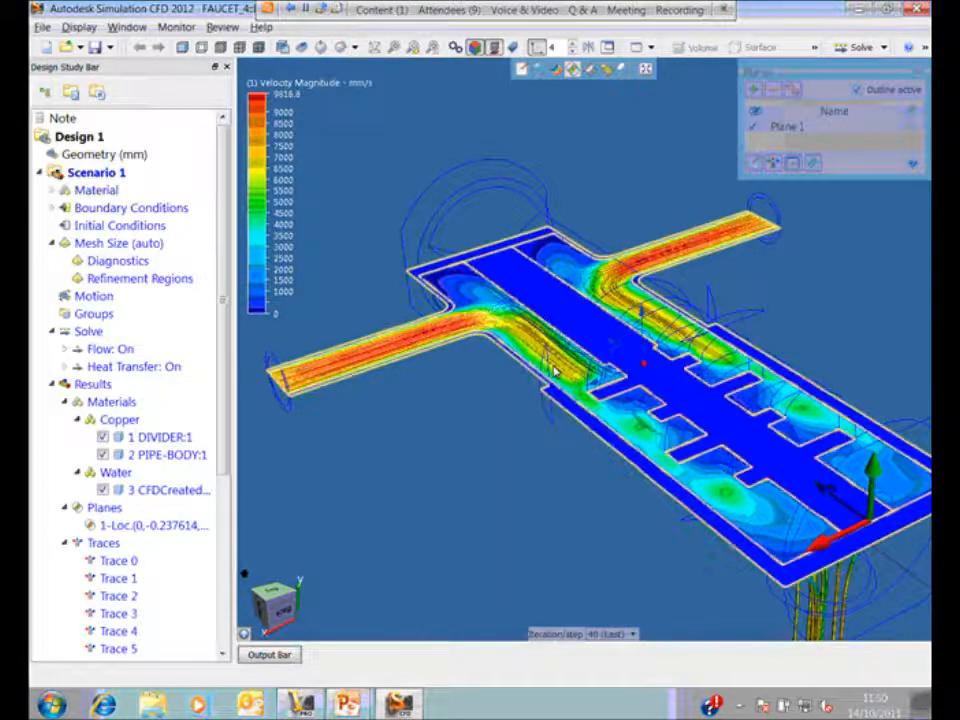
- Switch the plane to outline appearance and examine the traces from both inlets through the baffled body to the outlet
{"action": "right_click", "coordinate": [556, 372]}
{"action": "left_click", "coordinate": [560, 361]}
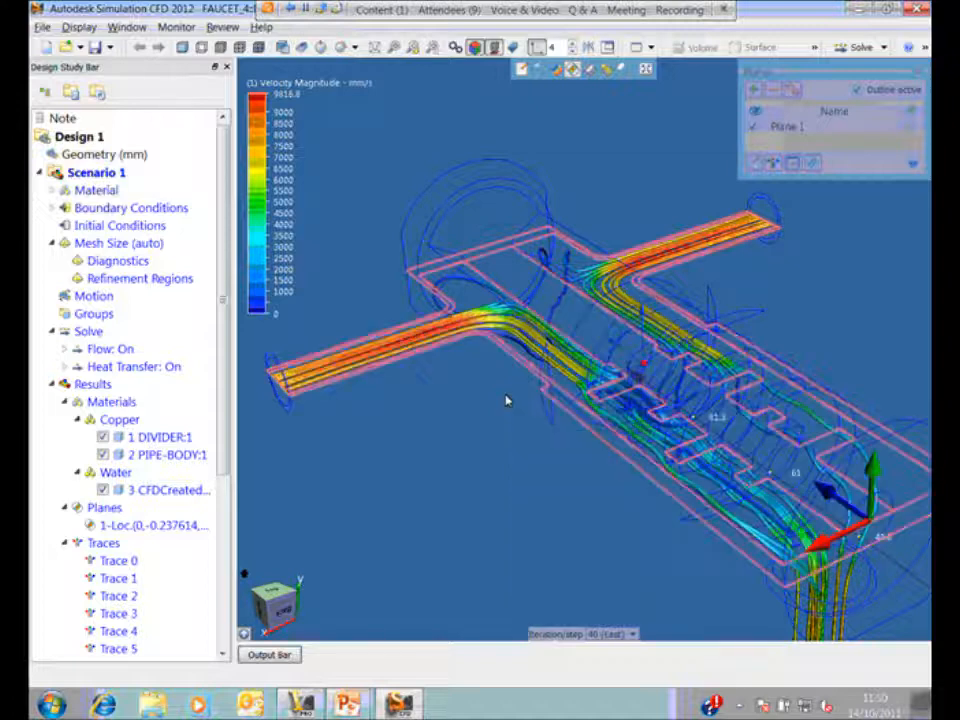
{"action": "middle_click_drag", "start_coordinate": [506, 400], "coordinate": [450, 430]}
{"action": "scroll", "coordinate": [450, 430], "scroll_direction": "up", "scroll_amount": 2}
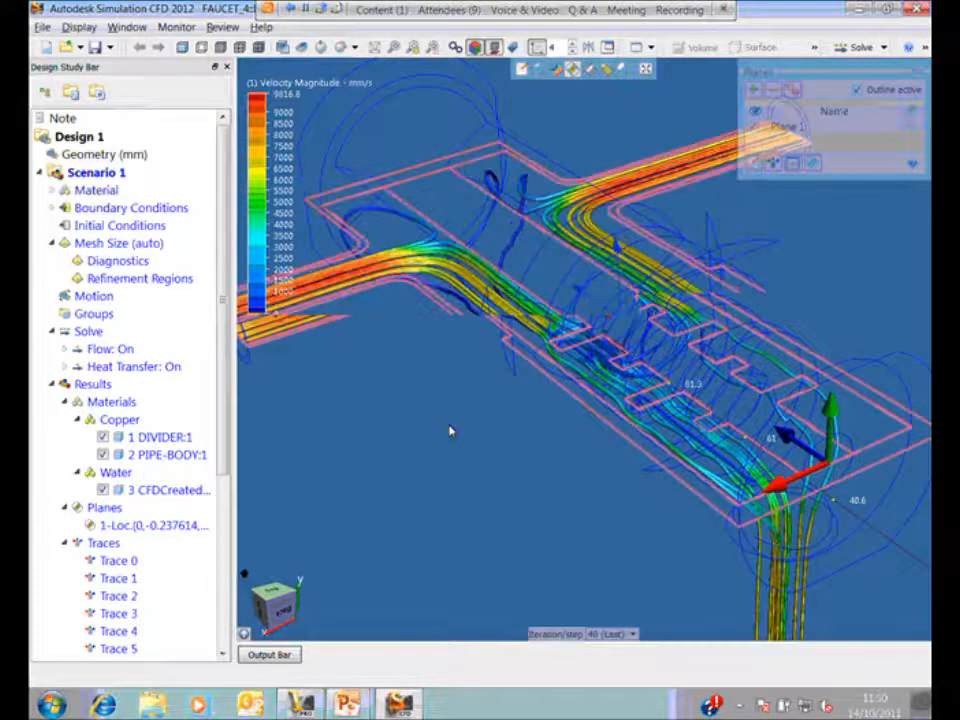
{"action": "middle_click_drag", "start_coordinate": [450, 430], "coordinate": [300, 392]}
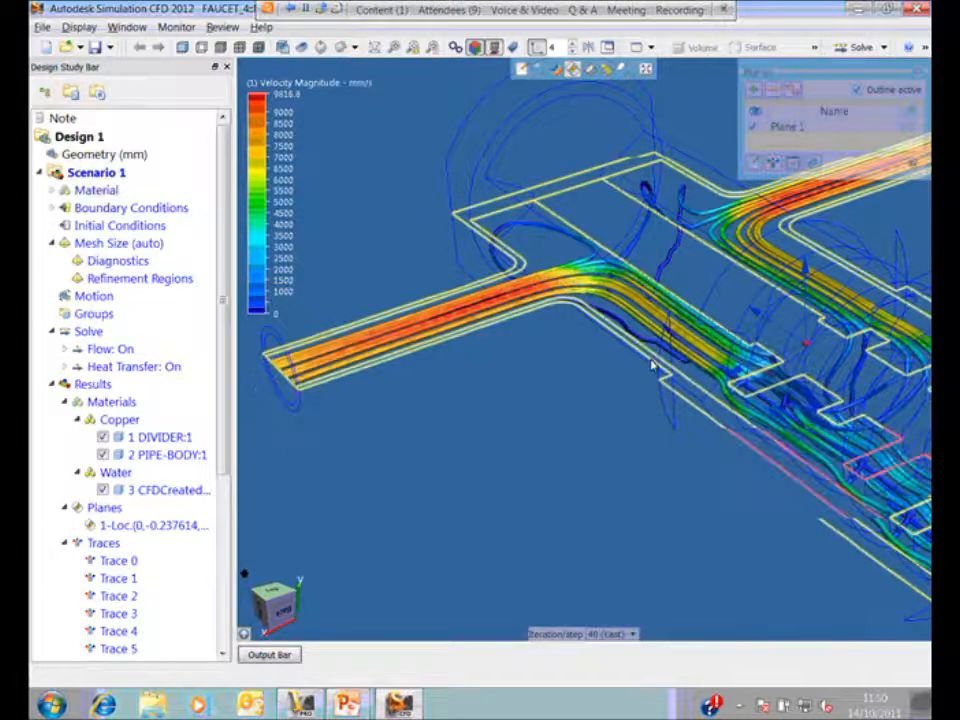
{"action": "scroll", "coordinate": [639, 345], "scroll_direction": "down", "scroll_amount": 2}
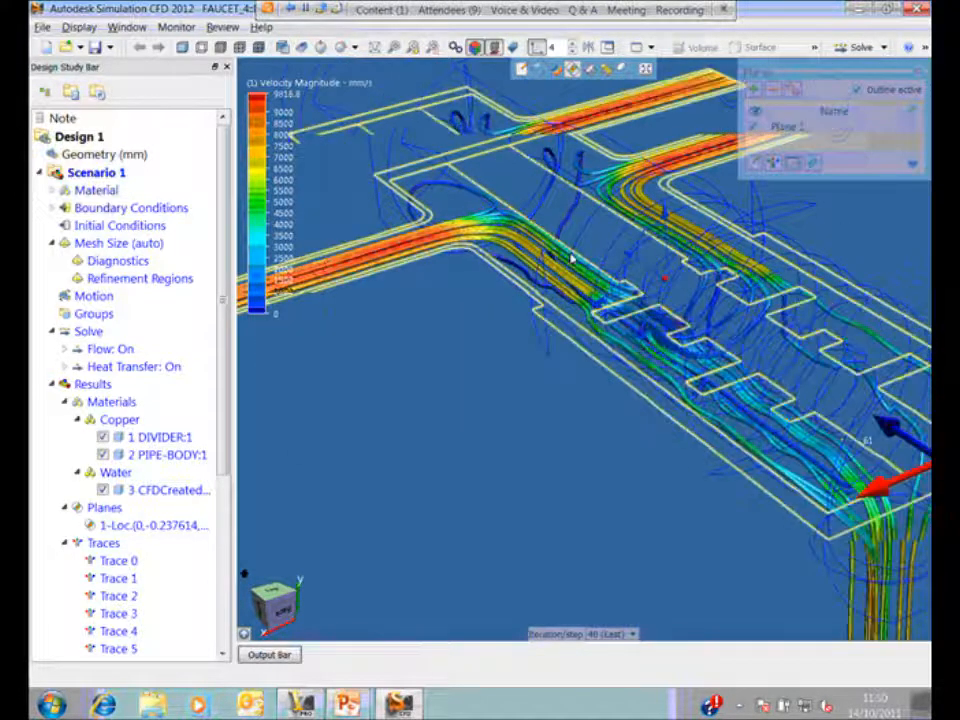
{"action": "scroll", "coordinate": [572, 257], "scroll_direction": "down", "scroll_amount": 2}
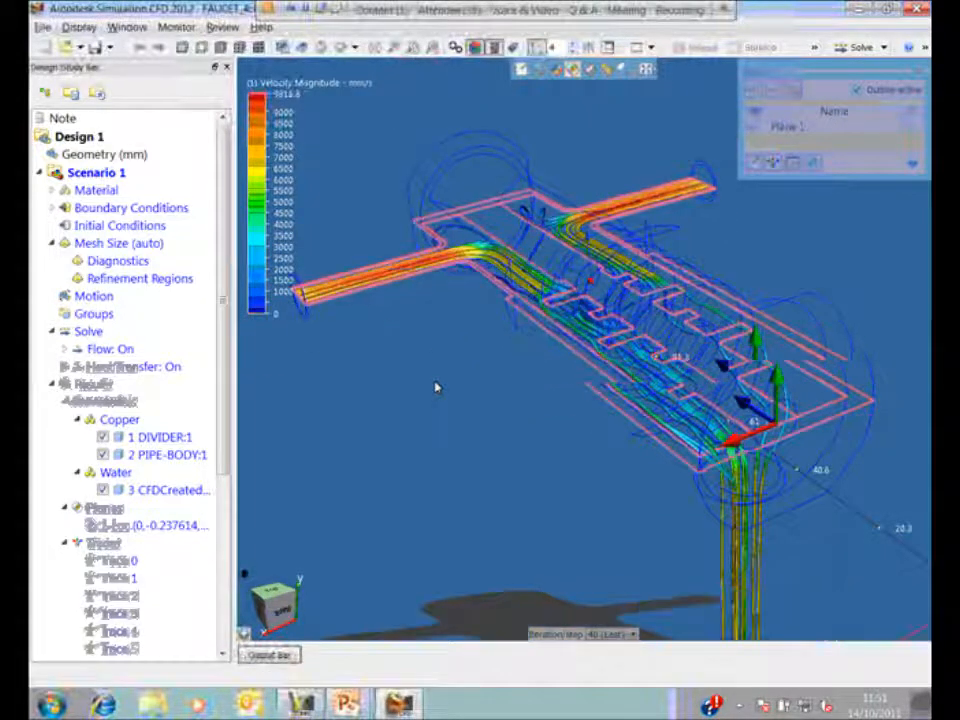
- Delete all traces through the trace list and return the plane to shaded appearance
{"action": "right_click", "coordinate": [403, 332]}
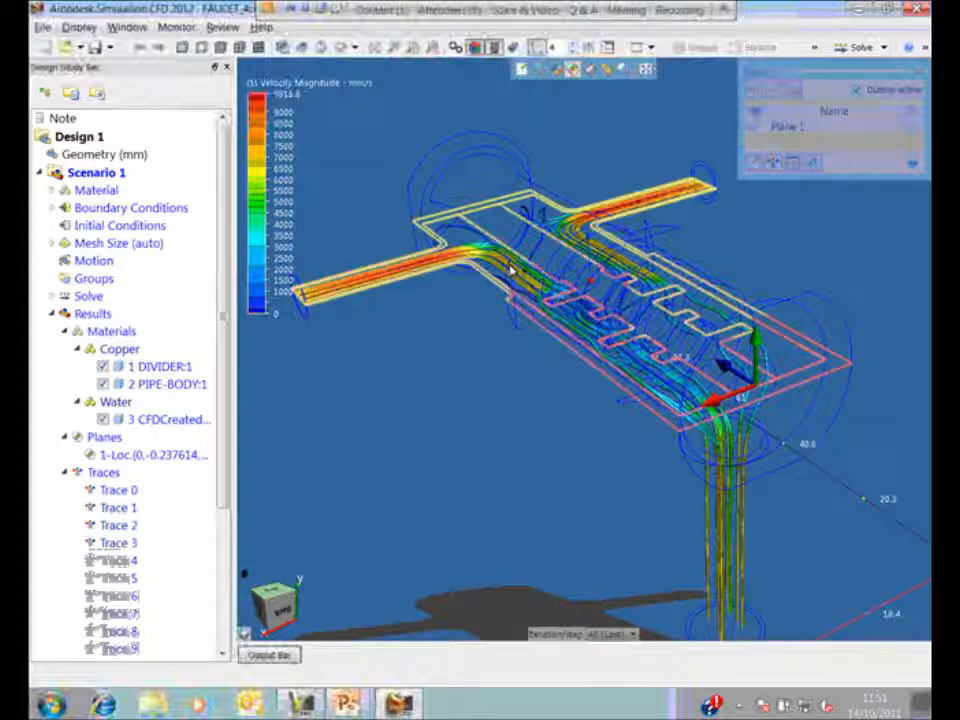
{"action": "left_click", "coordinate": [690, 419]}
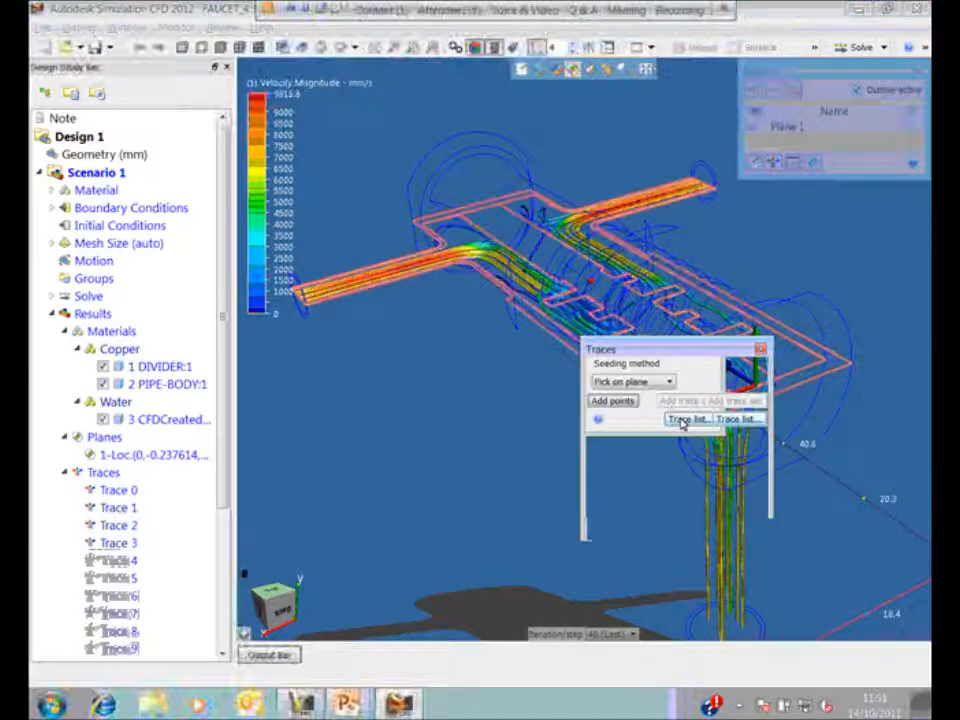
{"action": "left_click", "coordinate": [741, 437]}
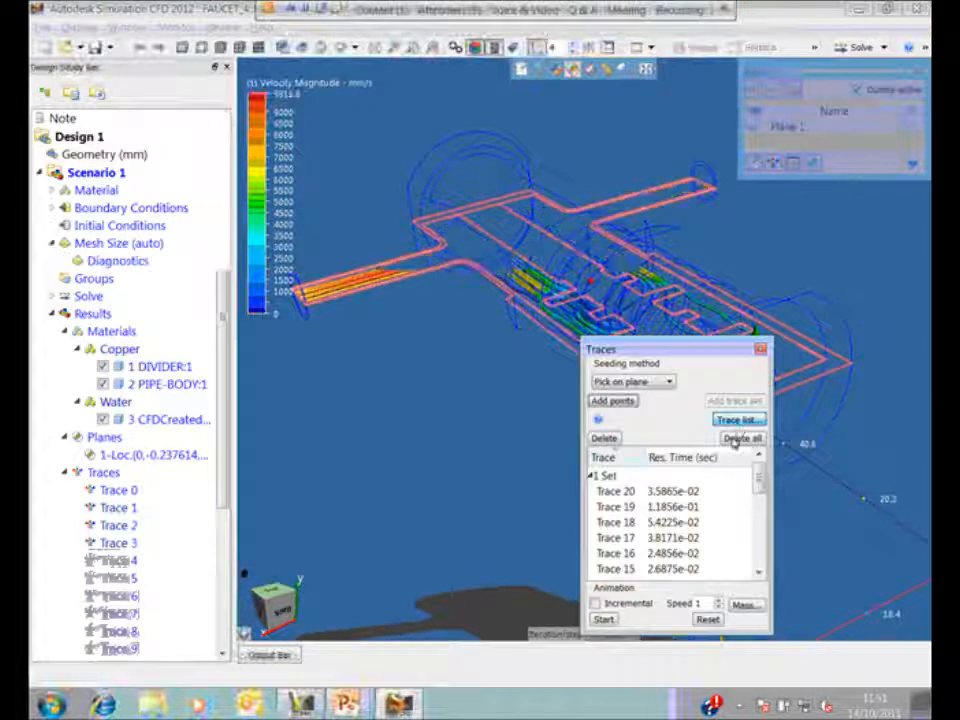
{"action": "left_click", "coordinate": [757, 350]}
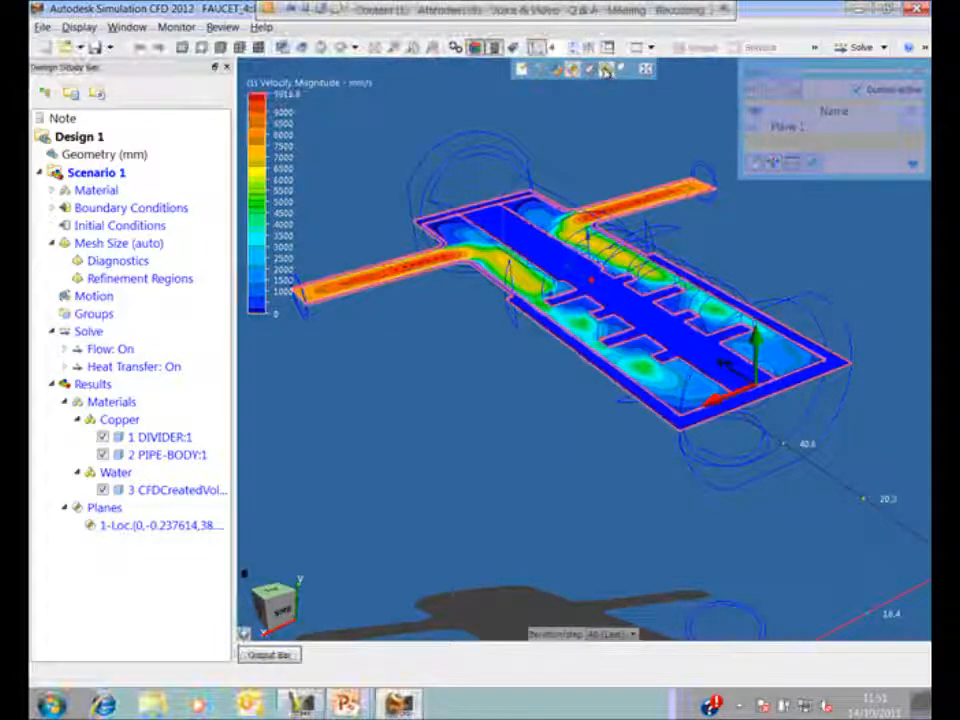
- Add a velocity magnitude isosurface to the results
{"action": "left_click", "coordinate": [606, 72]}
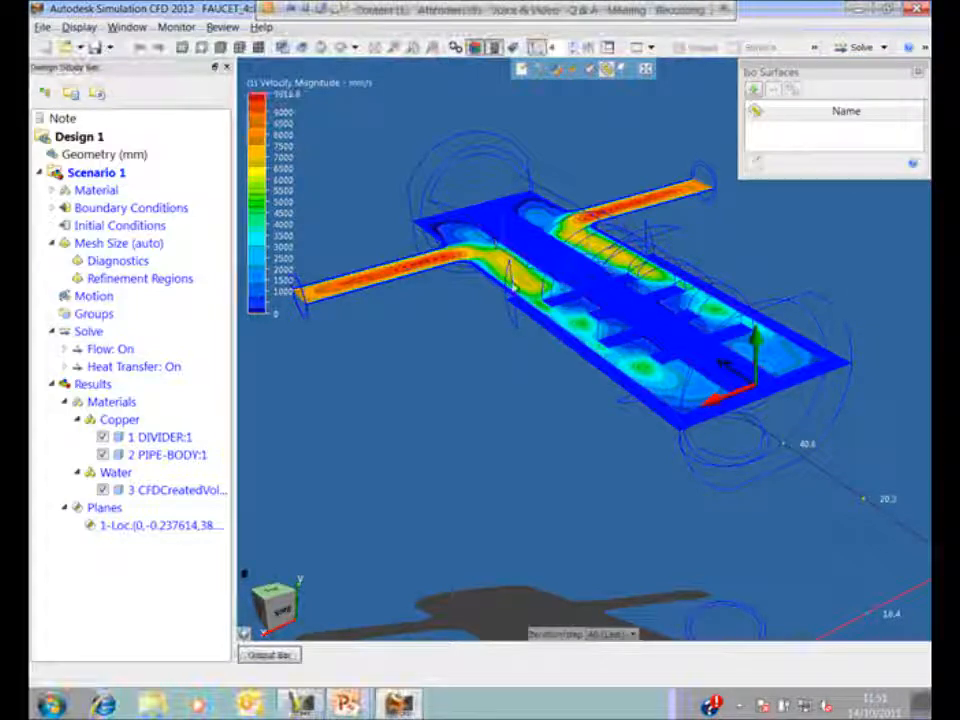
{"action": "left_click", "coordinate": [754, 90]}
{"action": "right_click", "coordinate": [561, 294]}
{"action": "left_click", "coordinate": [604, 388]}
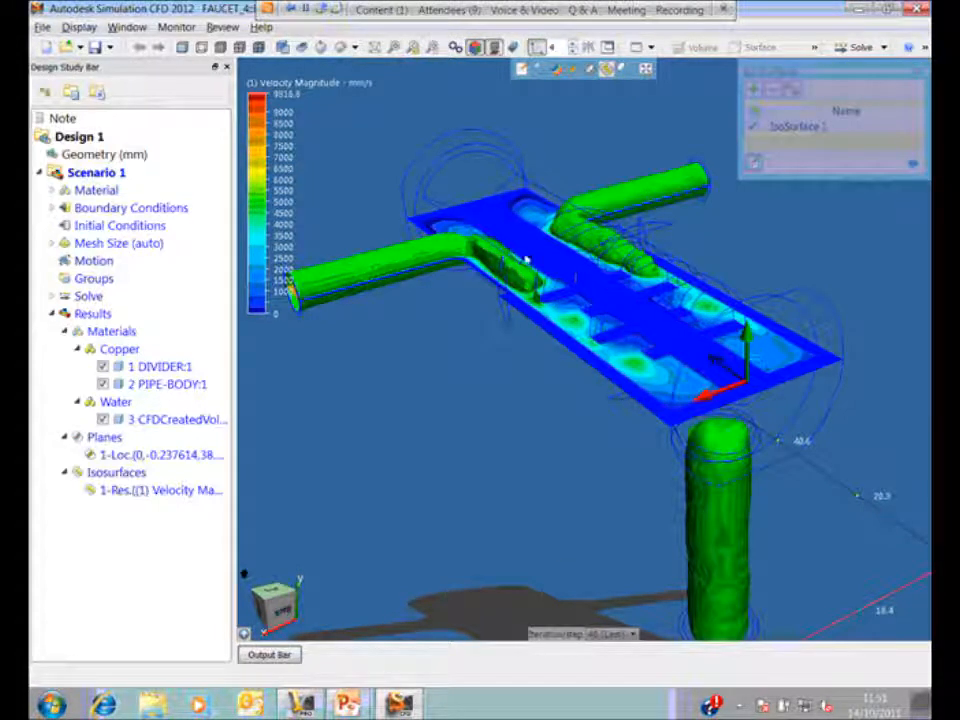
{"action": "middle_click_drag", "start_coordinate": [540, 258], "coordinate": [542, 242]}
- Vary the isosurface's velocity magnitude value, trying about 2637 and 2160, and remove the isosurface
{"action": "right_click", "coordinate": [393, 250]}
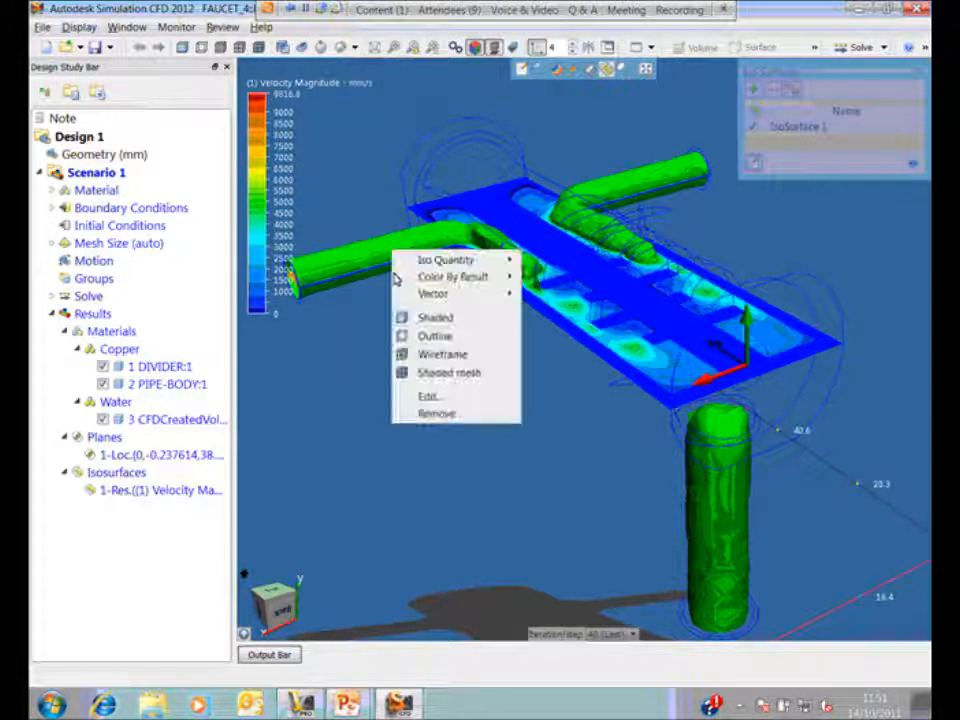
{"action": "left_click", "coordinate": [465, 393]}
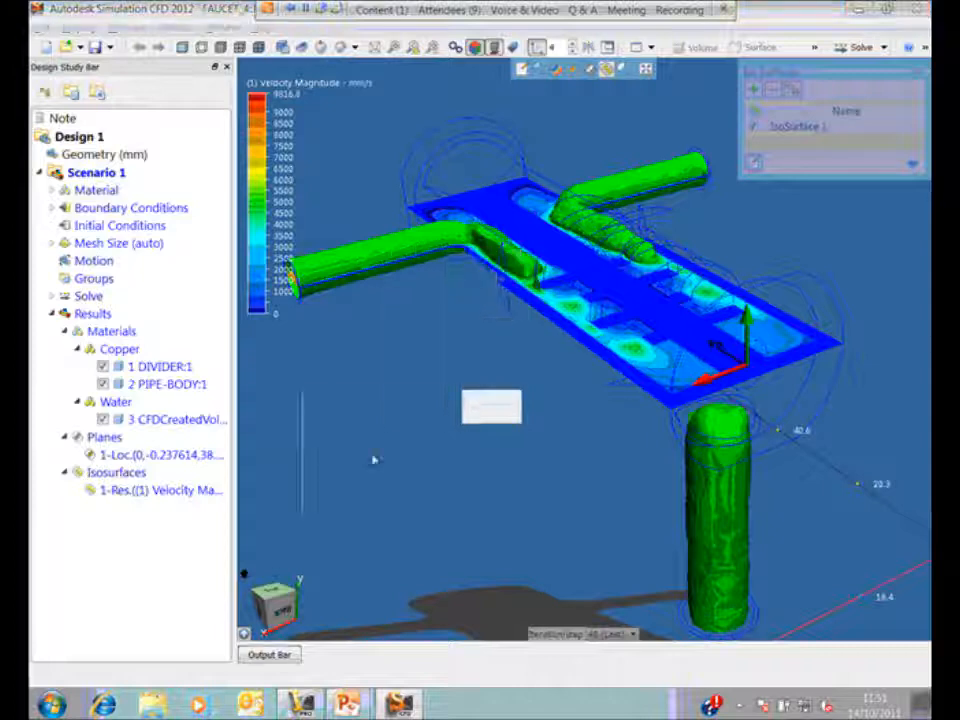
{"action": "left_click_drag", "start_coordinate": [381, 484], "coordinate": [347, 481]}
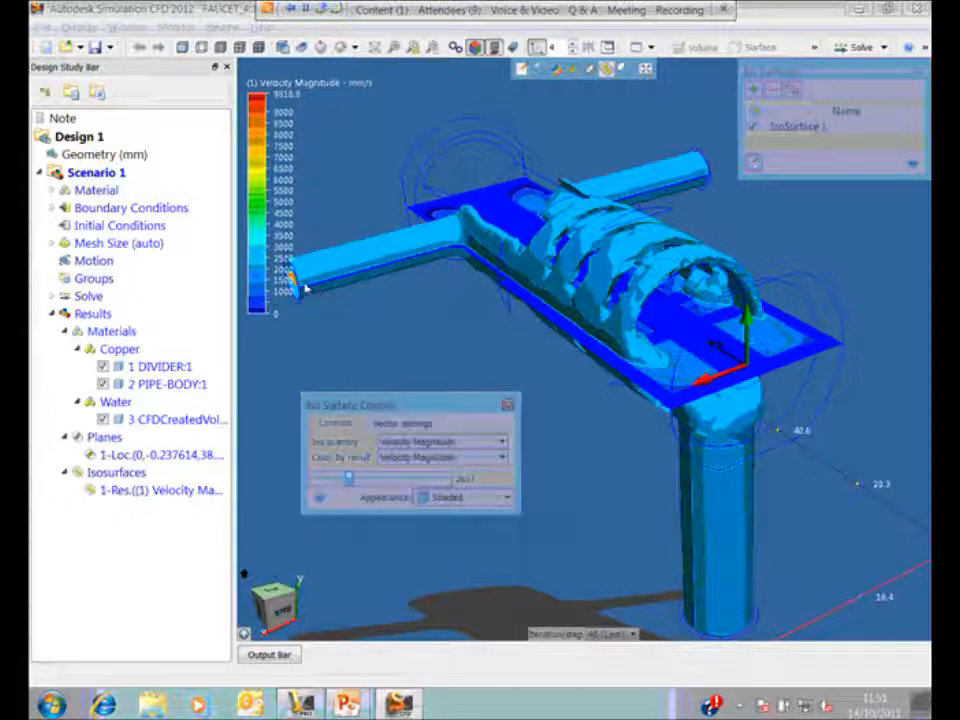
{"action": "left_click_drag", "start_coordinate": [349, 477], "coordinate": [351, 479]}
{"action": "left_click_drag", "start_coordinate": [410, 475], "coordinate": [341, 472]}
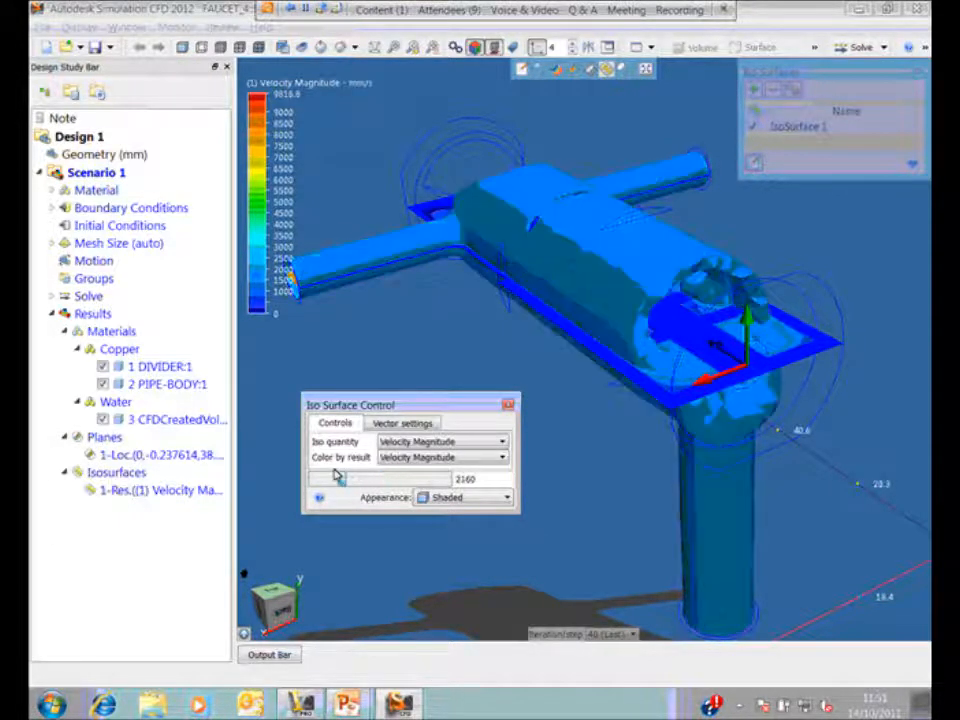
{"action": "mouse_move", "coordinate": [340, 470]}
{"action": "left_mouse_down"}
{"action": "mouse_move", "coordinate": [332, 472]}
{"action": "mouse_move", "coordinate": [350, 477]}
{"action": "mouse_move", "coordinate": [321, 476]}
{"action": "mouse_move", "coordinate": [369, 476]}
{"action": "mouse_move", "coordinate": [346, 477]}
{"action": "left_mouse_up"}
{"action": "left_click", "coordinate": [509, 405]}
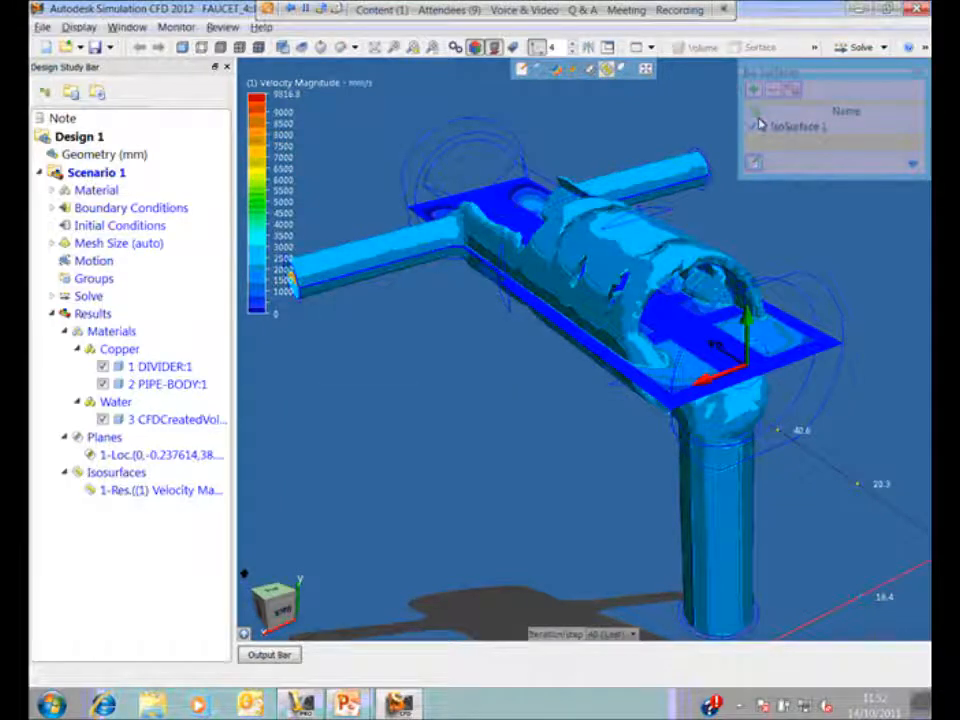
{"action": "left_click", "coordinate": [773, 90]}
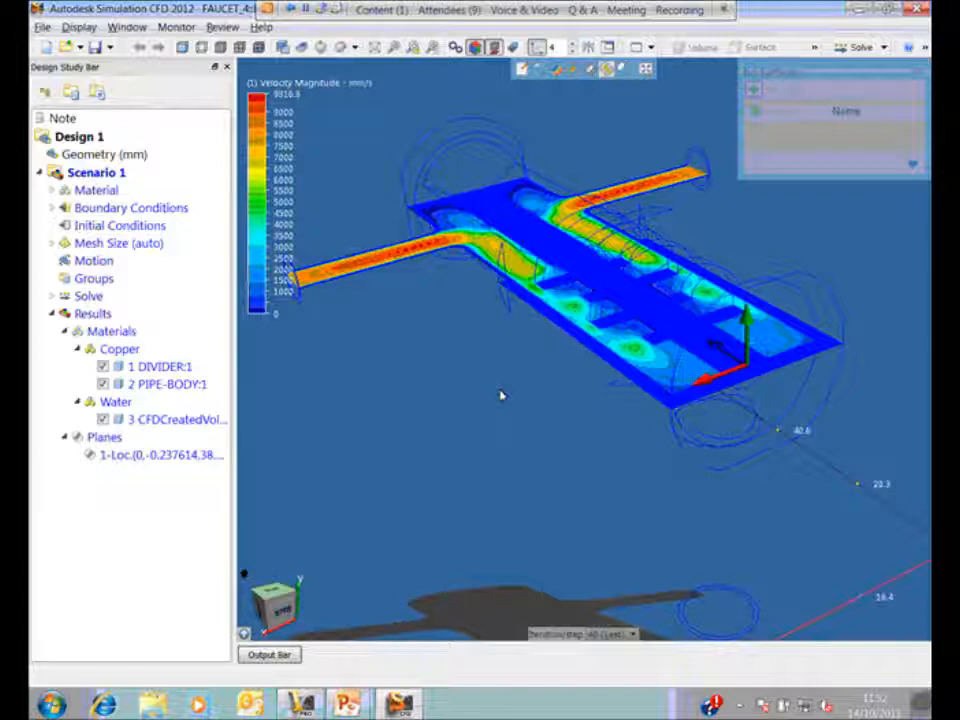
- Realign the results plane with the outlet pipe's end so it cuts across the outlet
{"action": "left_click", "coordinate": [576, 70]}
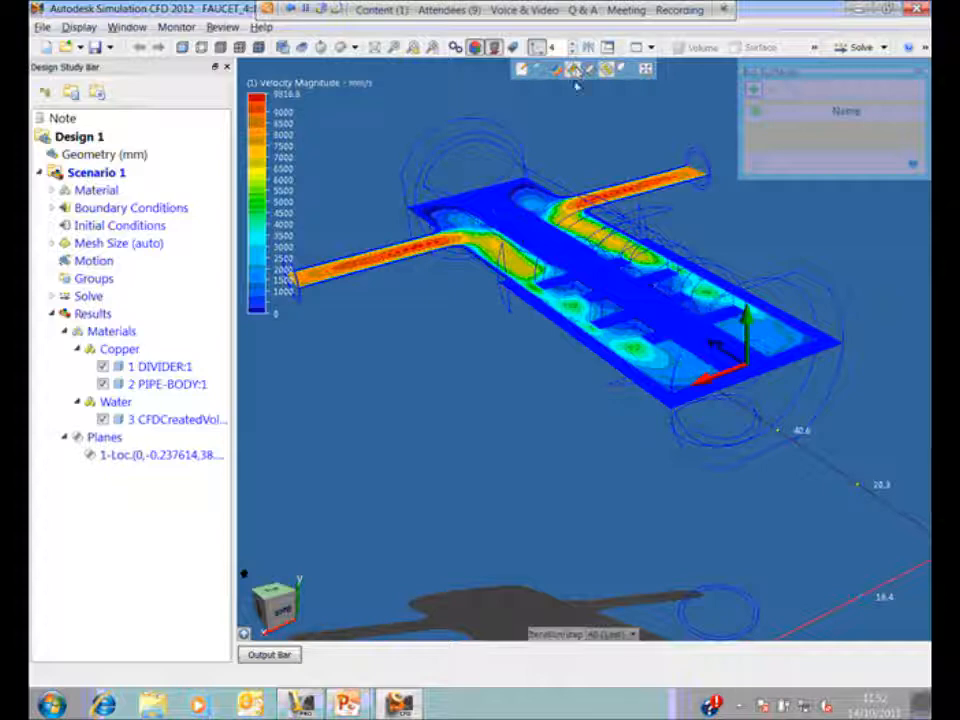
{"action": "left_click", "coordinate": [553, 261]}
{"action": "middle_click_drag", "start_coordinate": [503, 443], "coordinate": [651, 377], "text": "shift"}
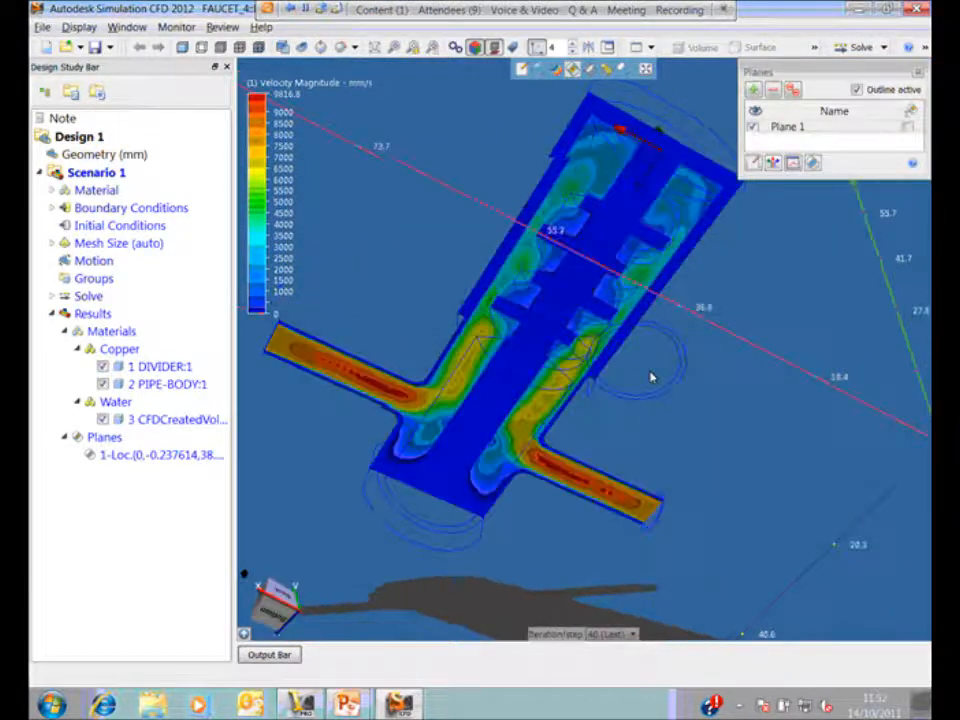
{"action": "left_click", "coordinate": [651, 377]}
{"action": "middle_click_drag", "start_coordinate": [628, 471], "coordinate": [629, 473], "text": "shift"}
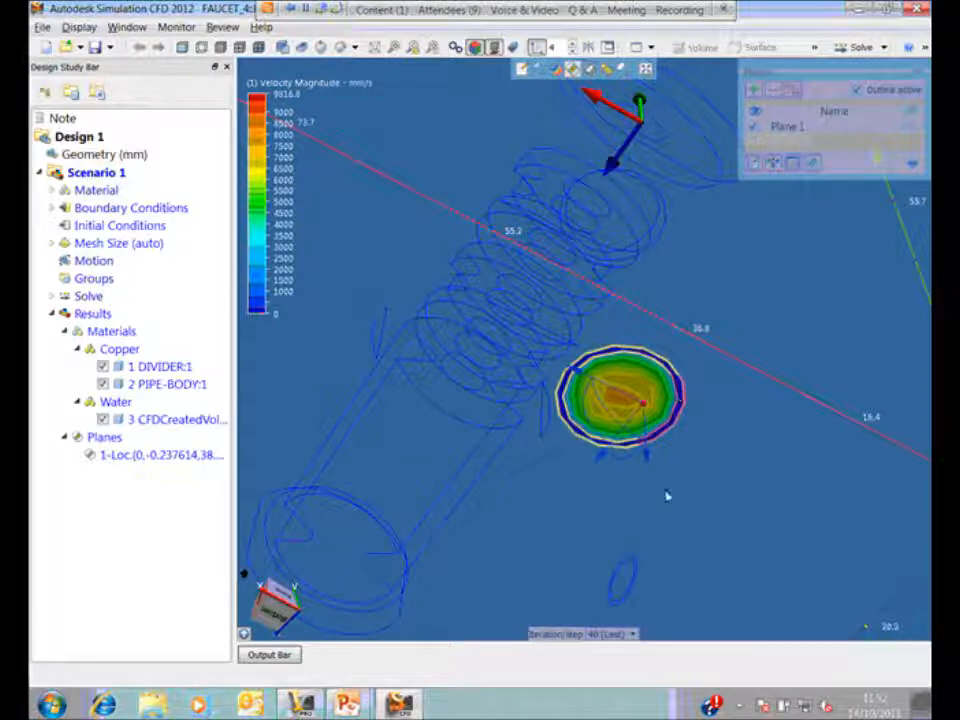
- Display static temperature on the outlet plane and create an XY plot between two points on opposite sides of the pipe section
{"action": "key", "text": "6"}
{"action": "scroll", "coordinate": [493, 502], "scroll_direction": "up", "scroll_amount": 3}
{"action": "middle_click_drag", "start_coordinate": [499, 489], "coordinate": [441, 568]}
{"action": "scroll", "coordinate": [440, 568], "scroll_direction": "up", "scroll_amount": 2}
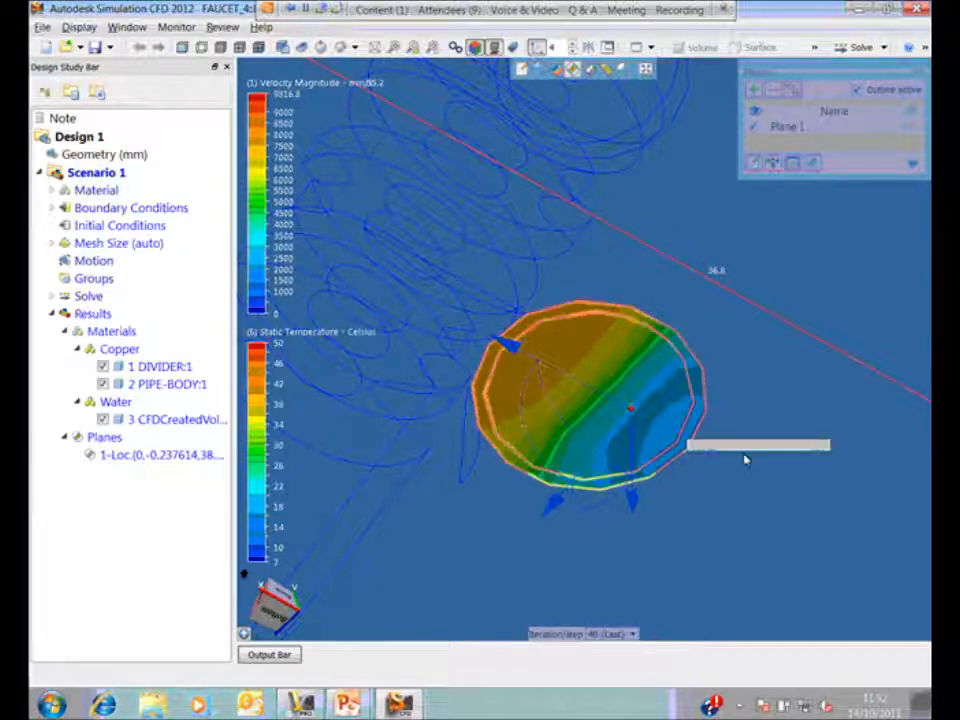
{"action": "left_click", "coordinate": [789, 477]}
{"action": "left_click", "coordinate": [501, 352]}
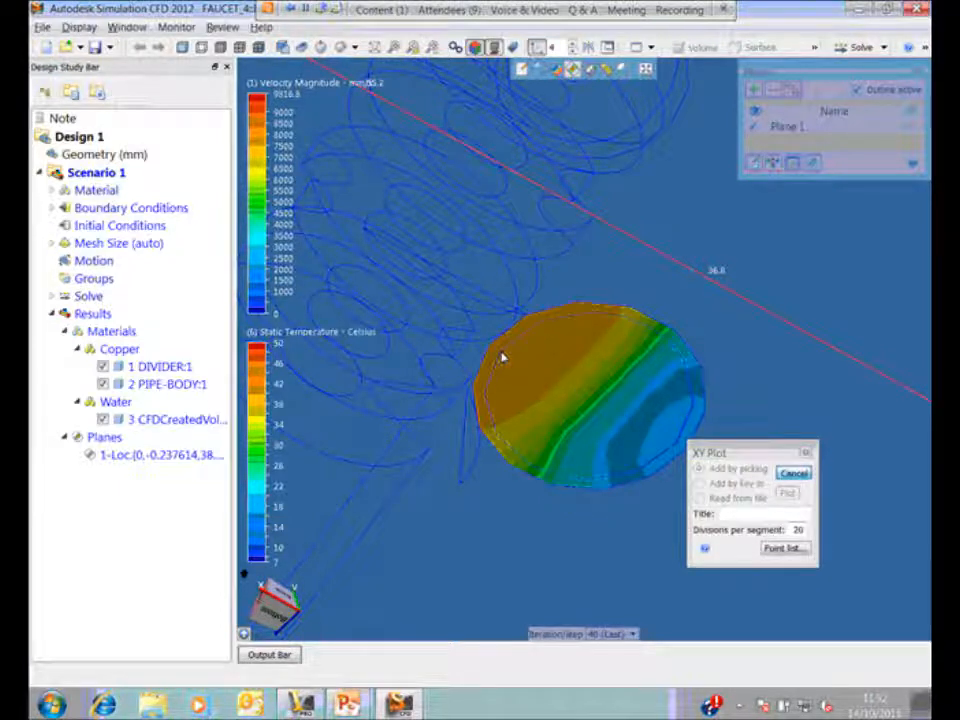
{"action": "left_click", "coordinate": [676, 441]}
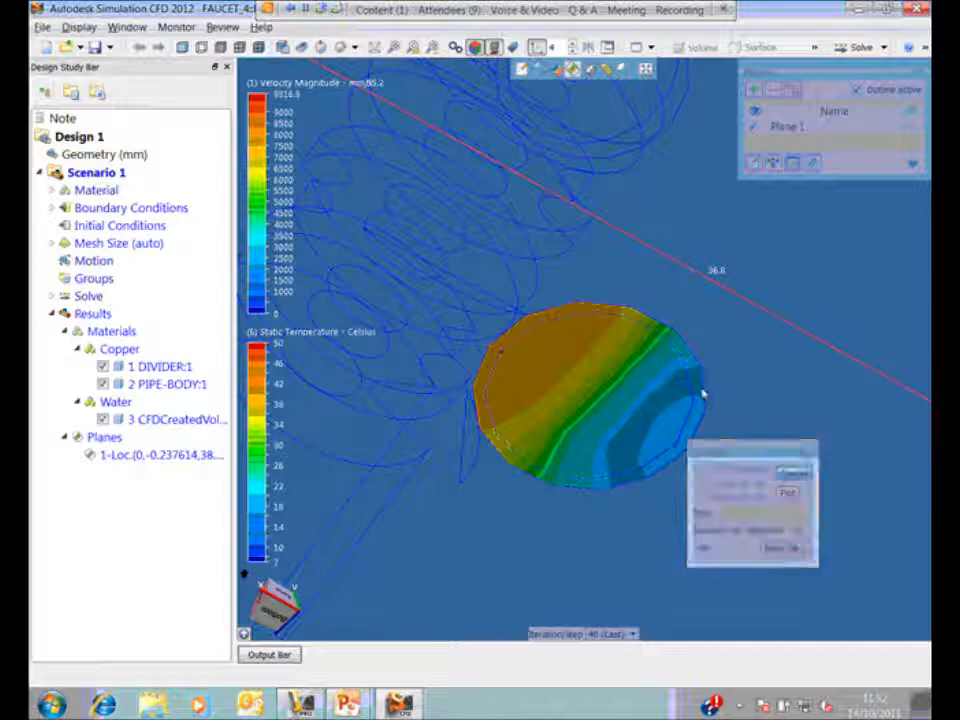
{"action": "left_click", "coordinate": [789, 496]}
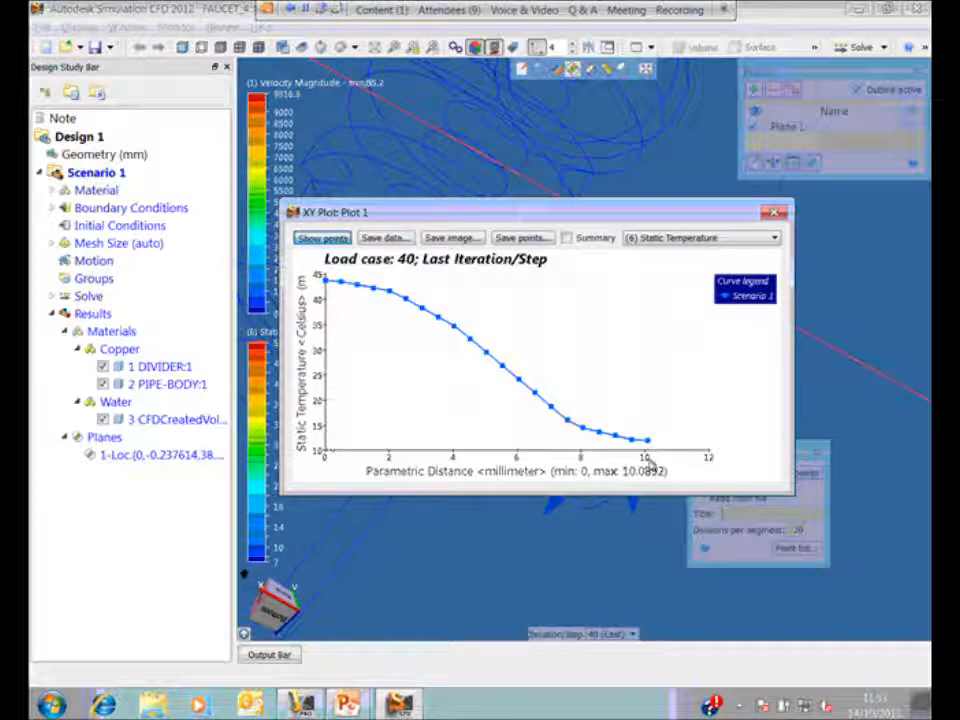
- Mark the outlet temperature plot as a summary plot and close the XY plot windows
{"action": "left_click", "coordinate": [569, 241]}
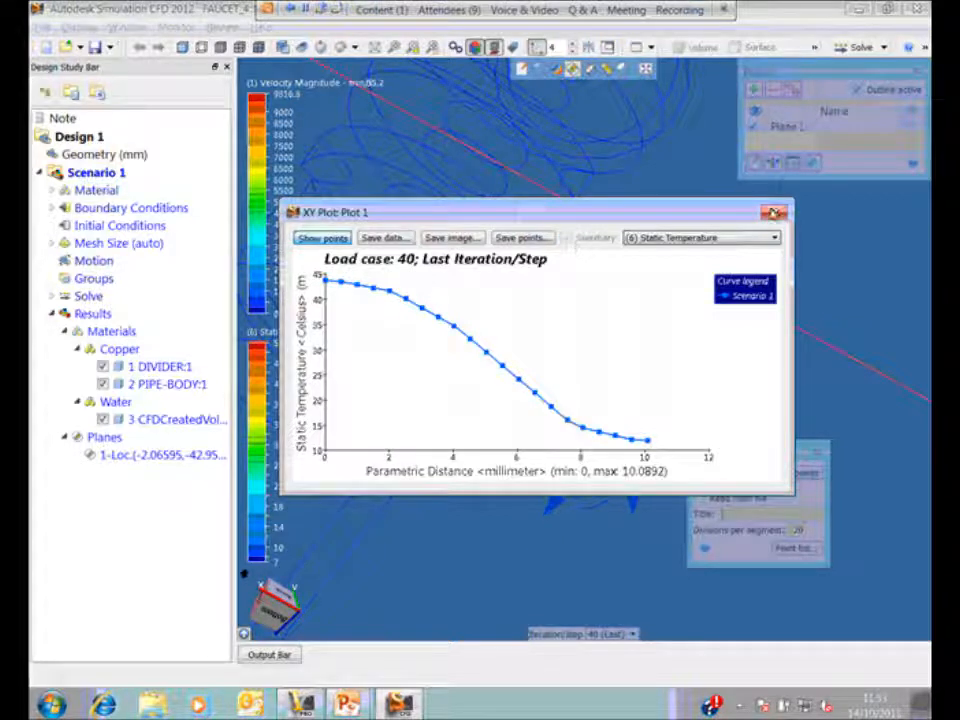
{"action": "left_click_drag", "start_coordinate": [714, 214], "coordinate": [727, 213]}
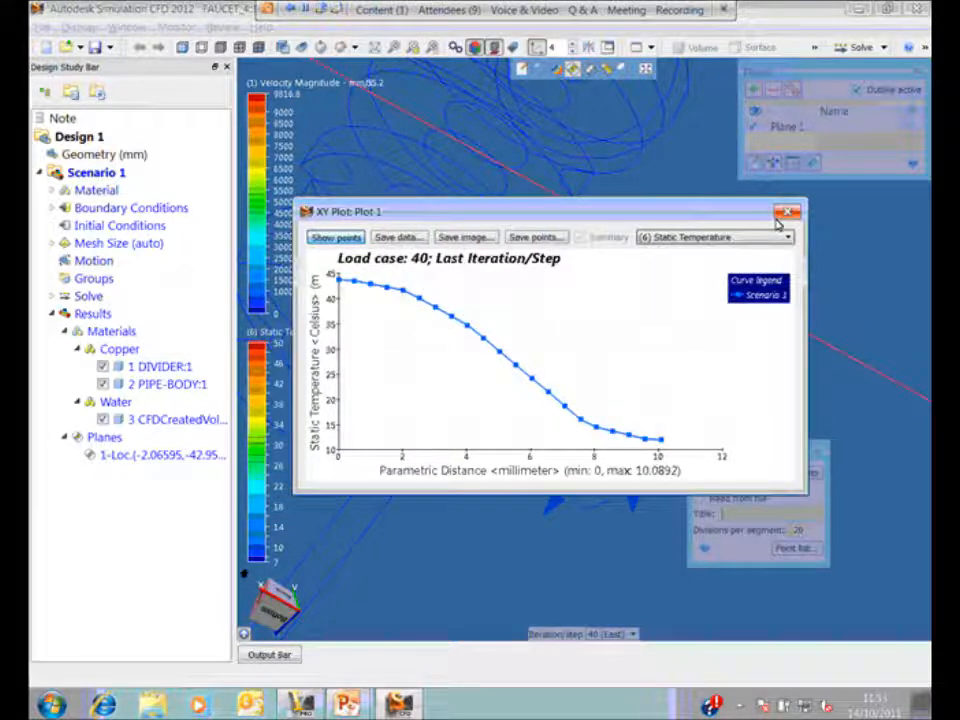
{"action": "left_click", "coordinate": [787, 216]}
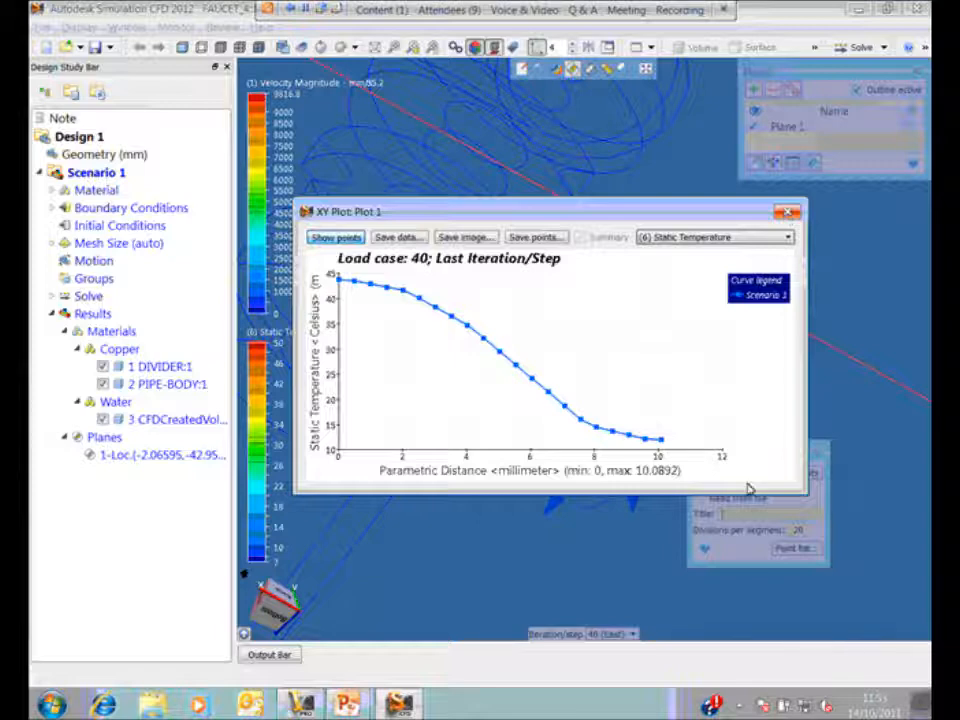
{"action": "left_click", "coordinate": [816, 452]}
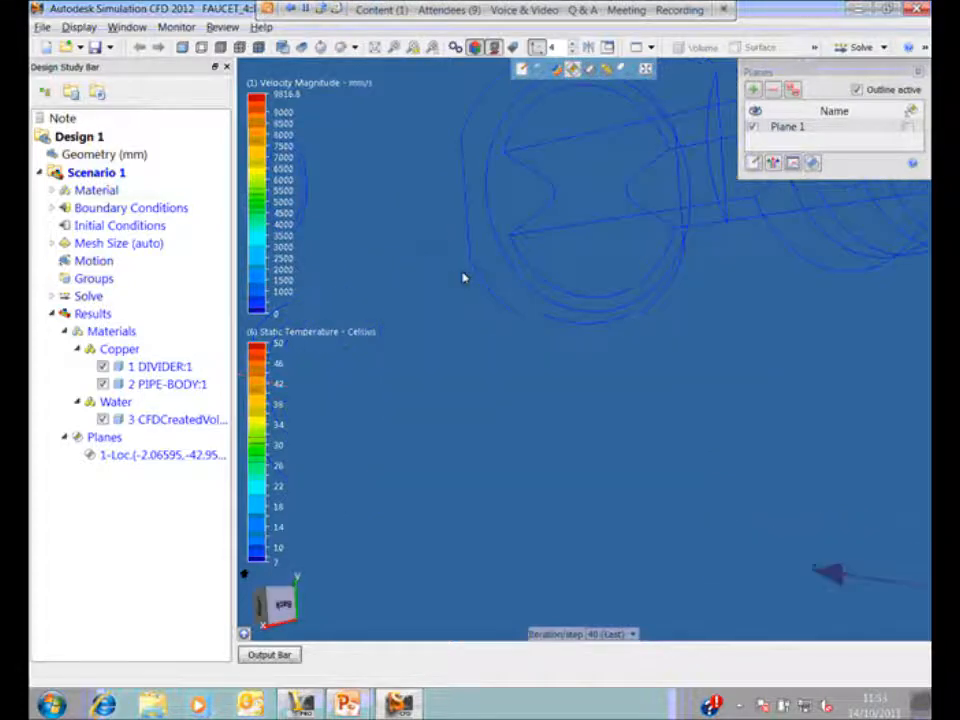
- Move the results plane onto an inlet pipe's end face and make it a summary plane
{"action": "left_click", "coordinate": [418, 186]}
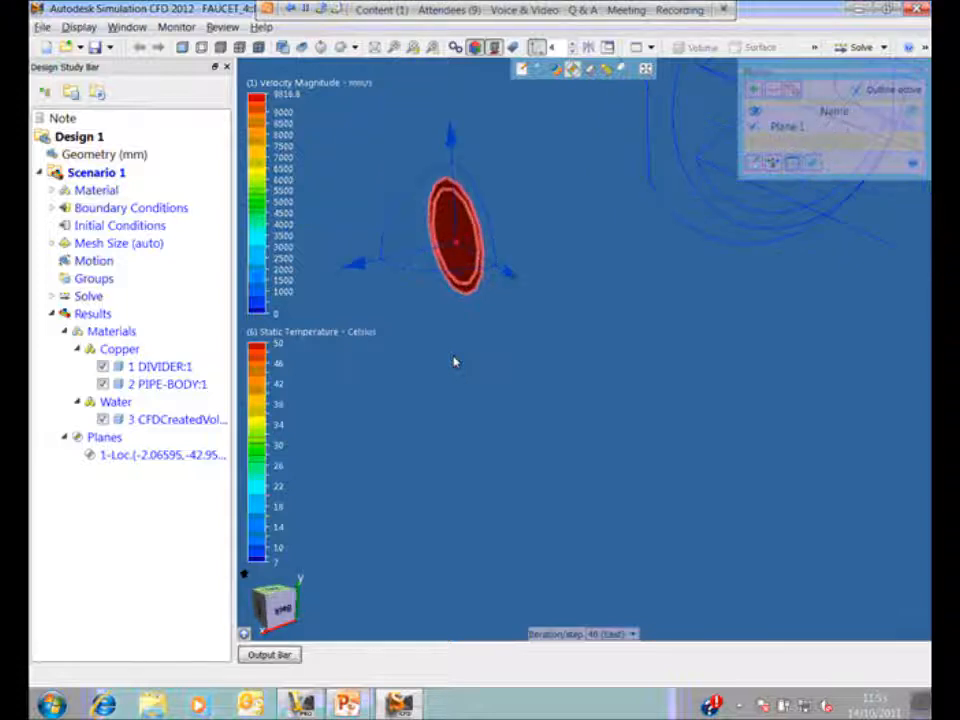
{"action": "left_click", "coordinate": [905, 130]}
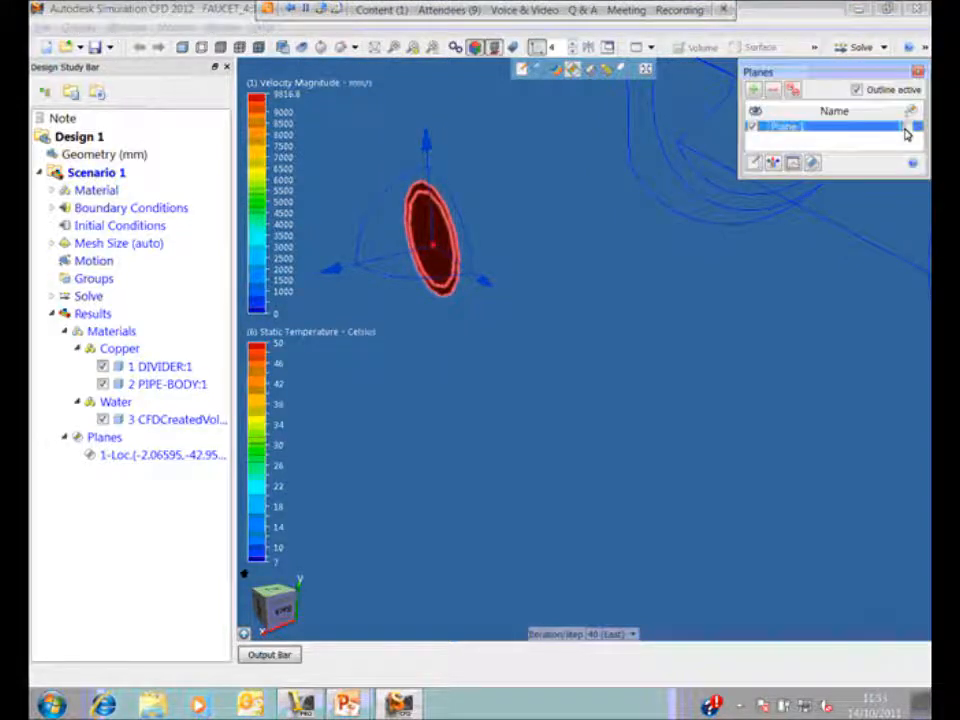
- Update all Decision Center items and show the summary plane's pressure in bar among its critical values
{"action": "left_click", "coordinate": [44, 92]}
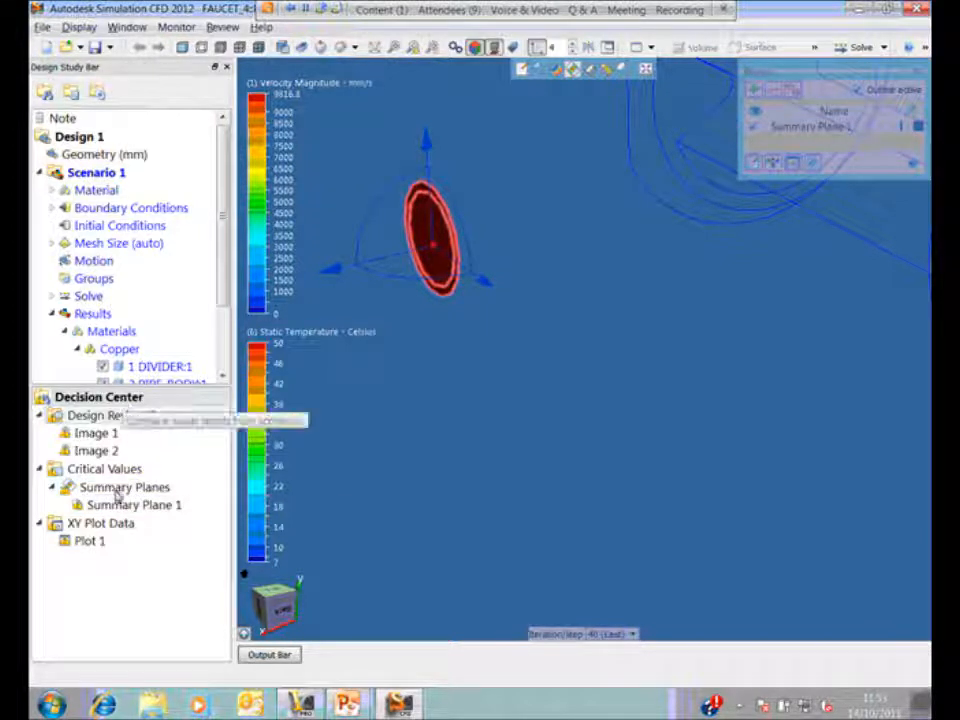
{"action": "right_click", "coordinate": [108, 399]}
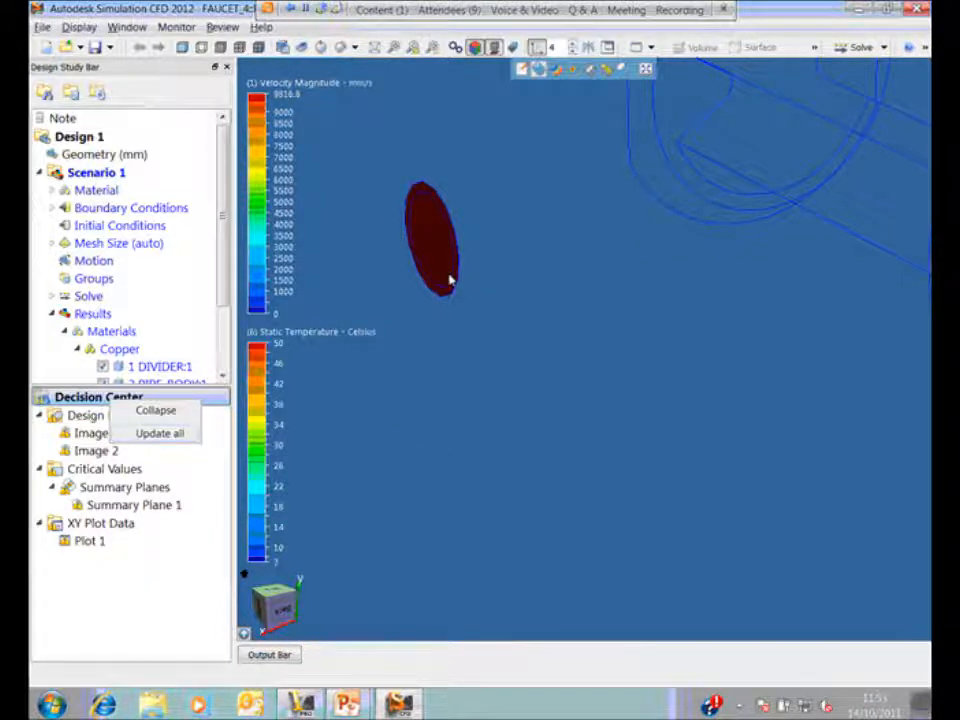
{"action": "double_click", "coordinate": [133, 505]}
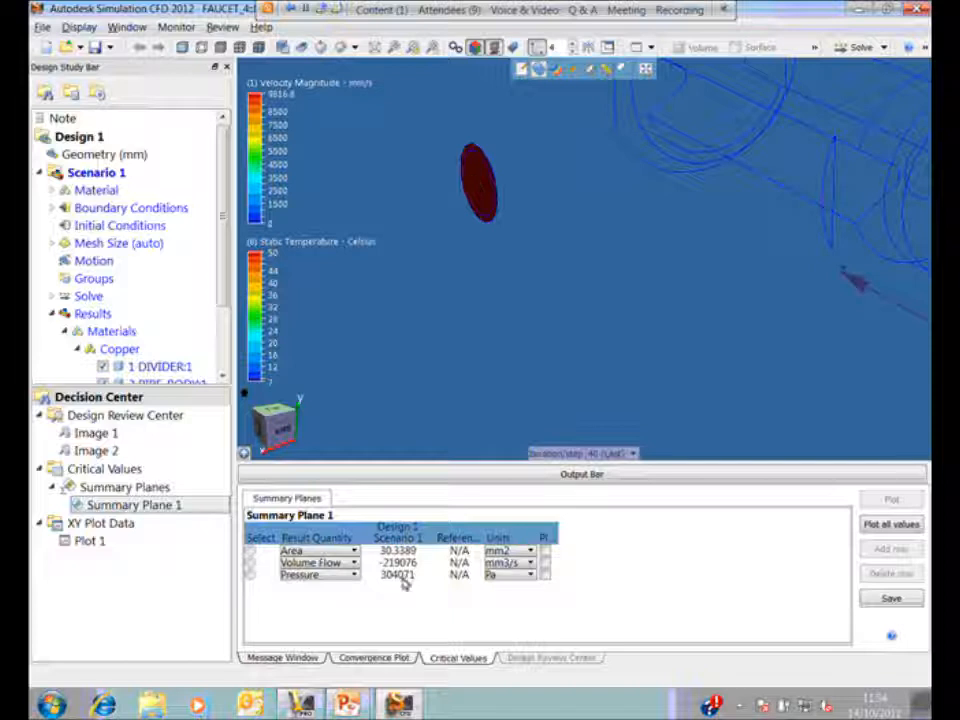
{"action": "left_click", "coordinate": [527, 574]}
{"action": "left_click", "coordinate": [509, 476]}
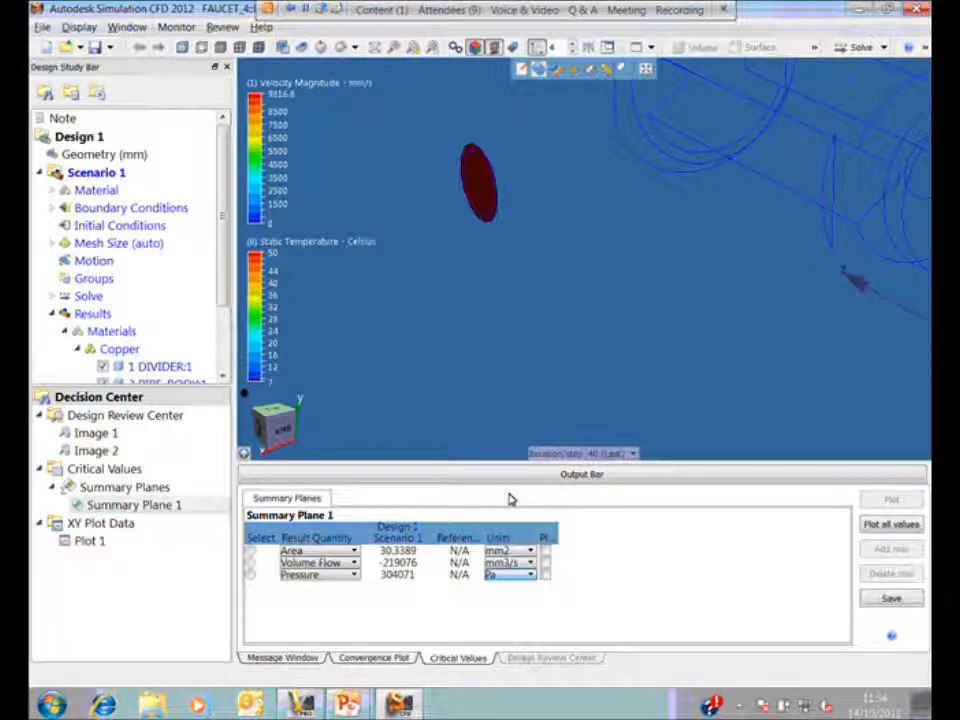
{"action": "left_click", "coordinate": [380, 594]}
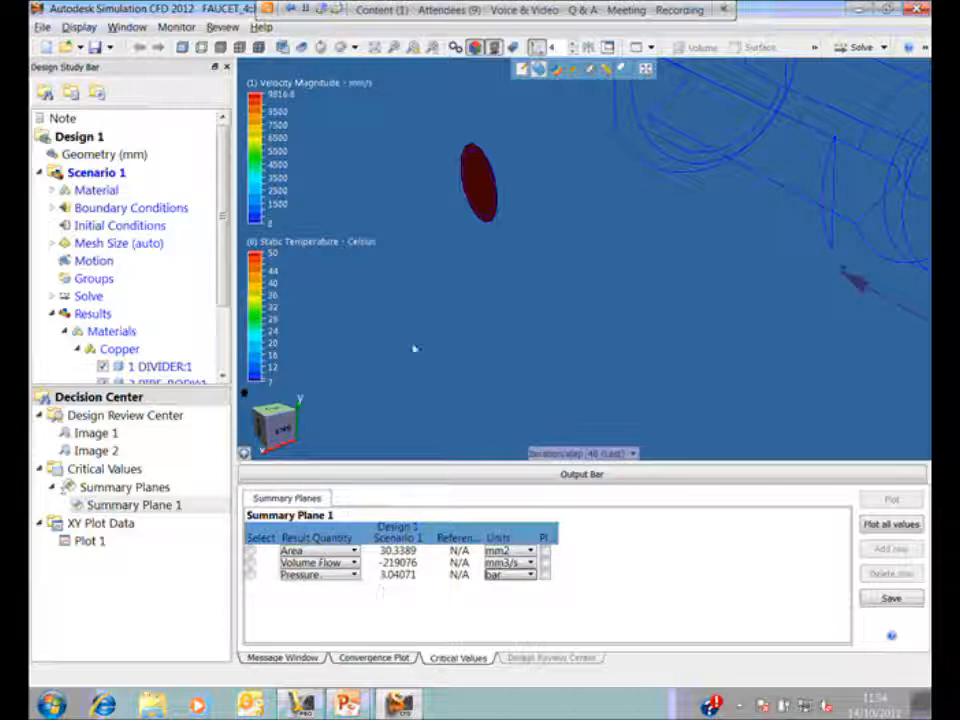
- Clone Scenario 1 under the name Scenario 2
{"action": "scroll", "coordinate": [414, 349], "scroll_direction": "down", "scroll_amount": 3}
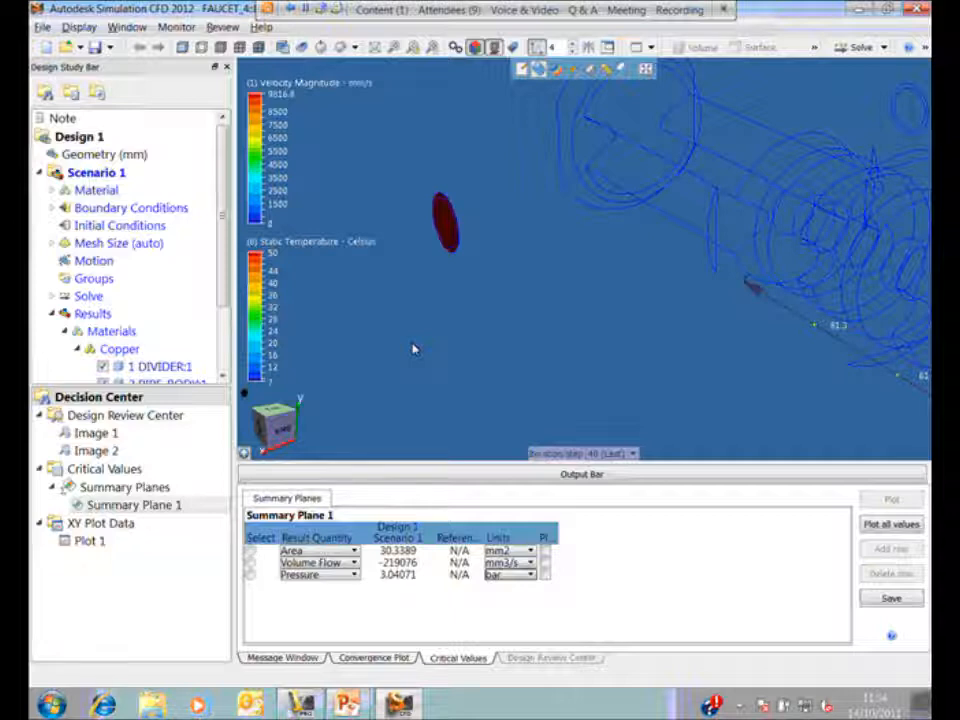
{"action": "scroll", "coordinate": [414, 349], "scroll_direction": "down", "scroll_amount": 4}
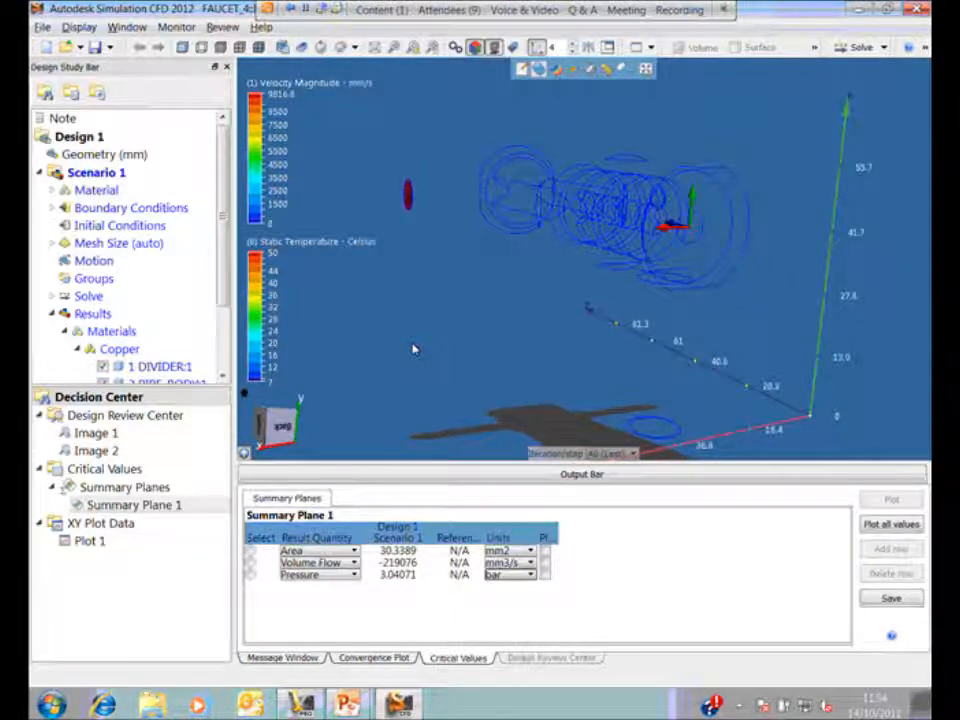
{"action": "right_click", "coordinate": [80, 176]}
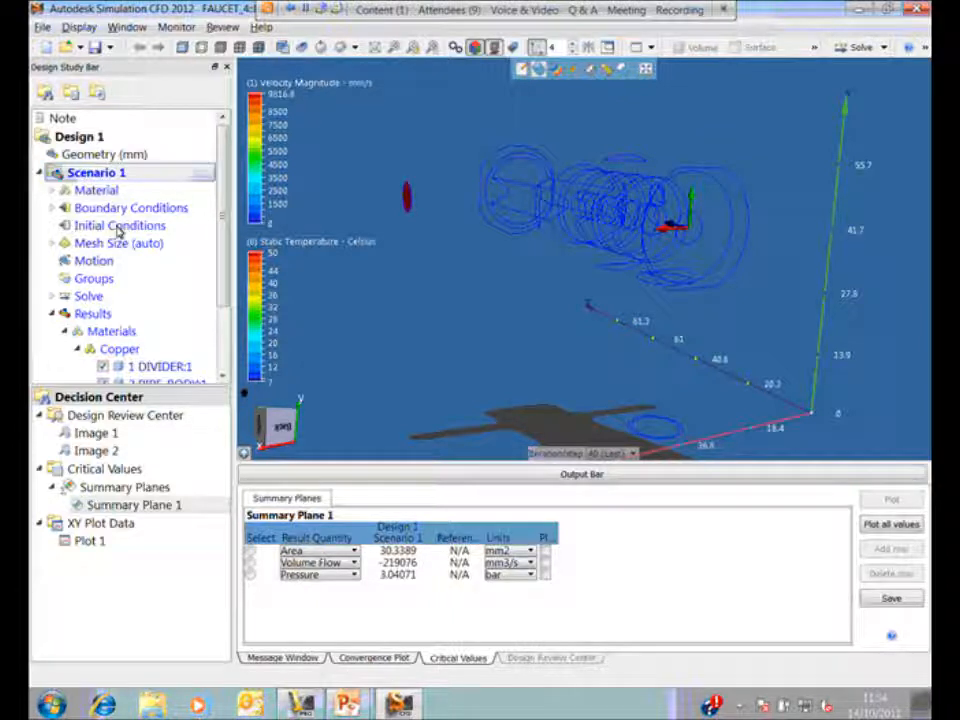
{"action": "left_click", "coordinate": [118, 231]}
{"action": "left_click_drag", "start_coordinate": [494, 300], "coordinate": [562, 265]}
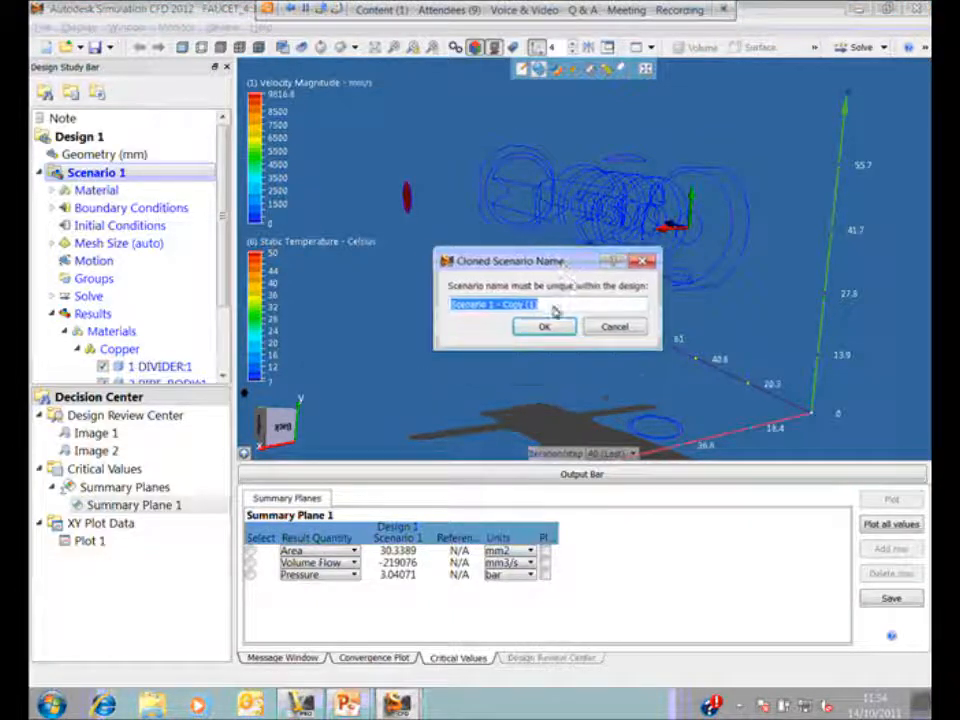
{"action": "left_click", "coordinate": [552, 304]}
{"action": "key", "text": "BackSpace"}
{"action": "key", "text": "BackSpace"}
{"action": "key", "text": "BackSpace"}
{"action": "key", "text": "BackSpace"}
{"action": "key", "text": "BackSpace"}
{"action": "key", "text": "BackSpace"}
{"action": "key", "text": "BackSpace"}
{"action": "key", "text": "BackSpace"}
{"action": "key", "text": "BackSpace"}
{"action": "key", "text": "BackSpace"}
{"action": "key", "text": "BackSpace"}
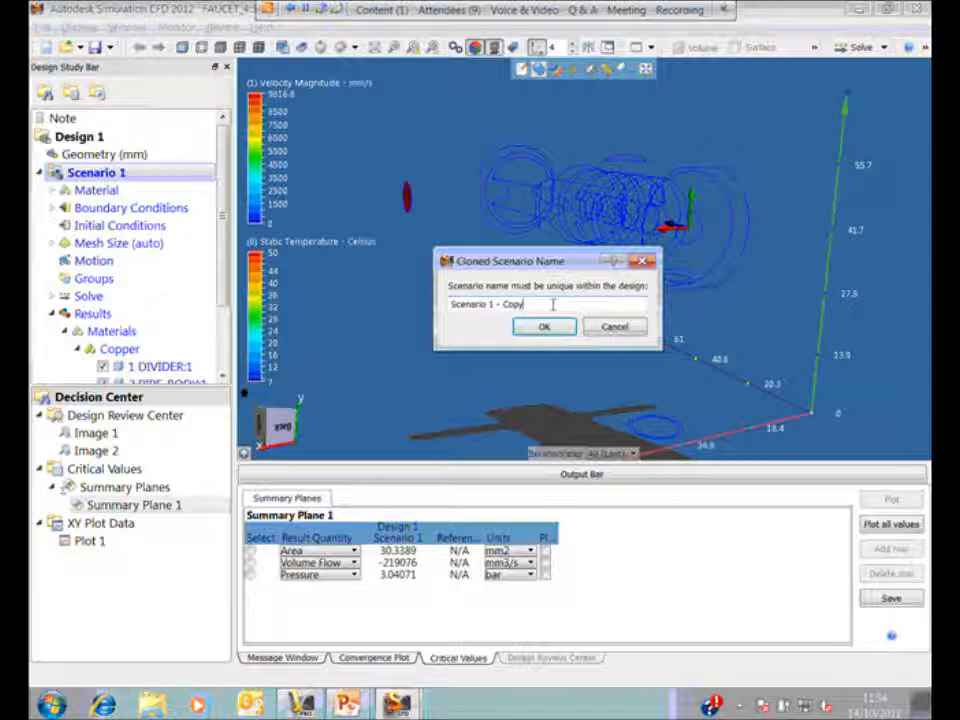
{"action": "key", "text": "BackSpace"}
{"action": "type", "text": "2"}
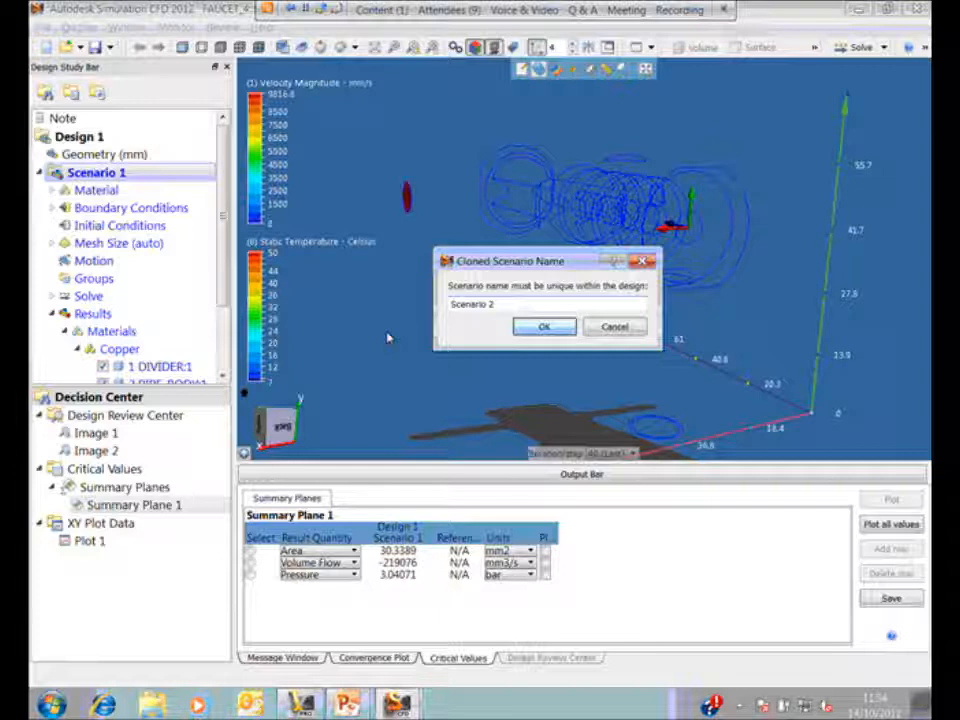
{"action": "key", "text": "Return"}
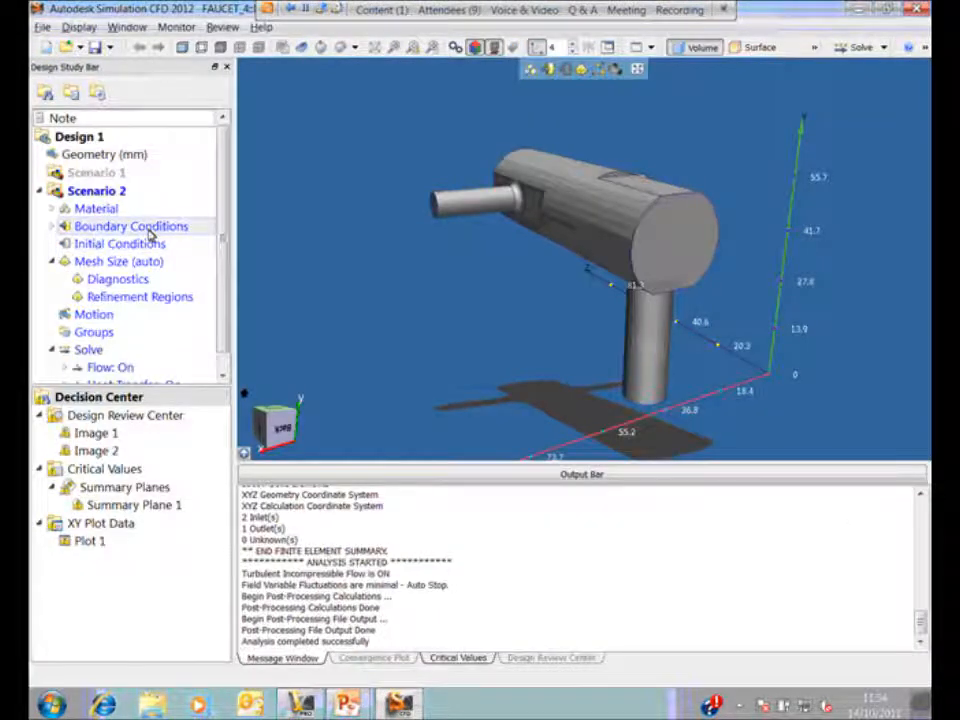
- Set the normal velocity on the first inlet face, surface 72, to 4000 mm/s in Scenario 2
{"action": "left_click", "coordinate": [103, 229]}
{"action": "scroll", "coordinate": [398, 259], "scroll_direction": "up", "scroll_amount": 1}
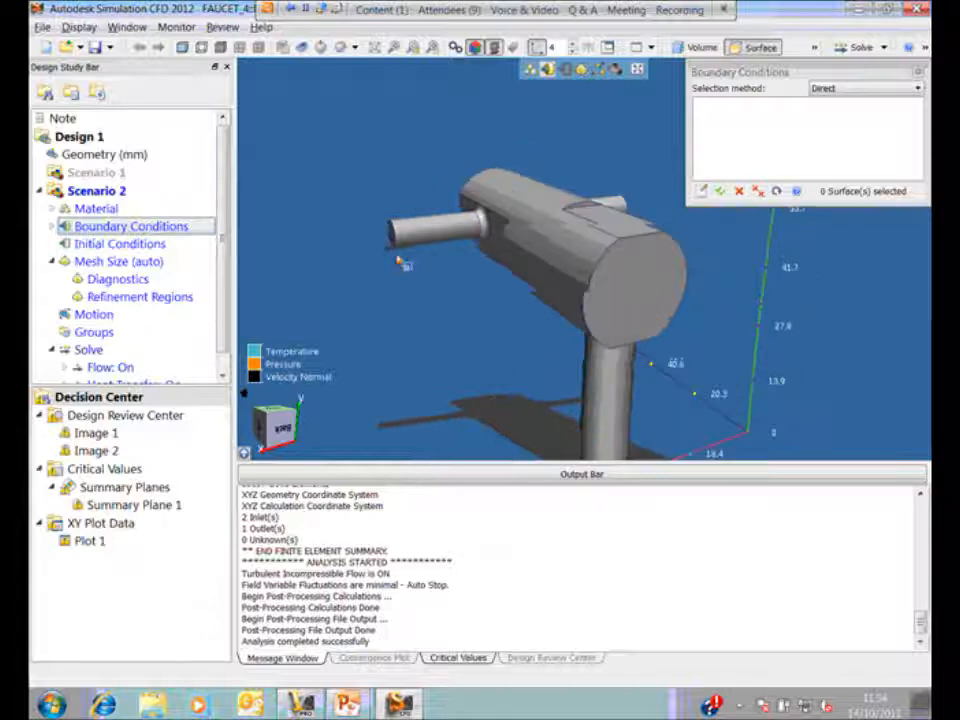
{"action": "scroll", "coordinate": [395, 311], "scroll_direction": "up", "scroll_amount": 5}
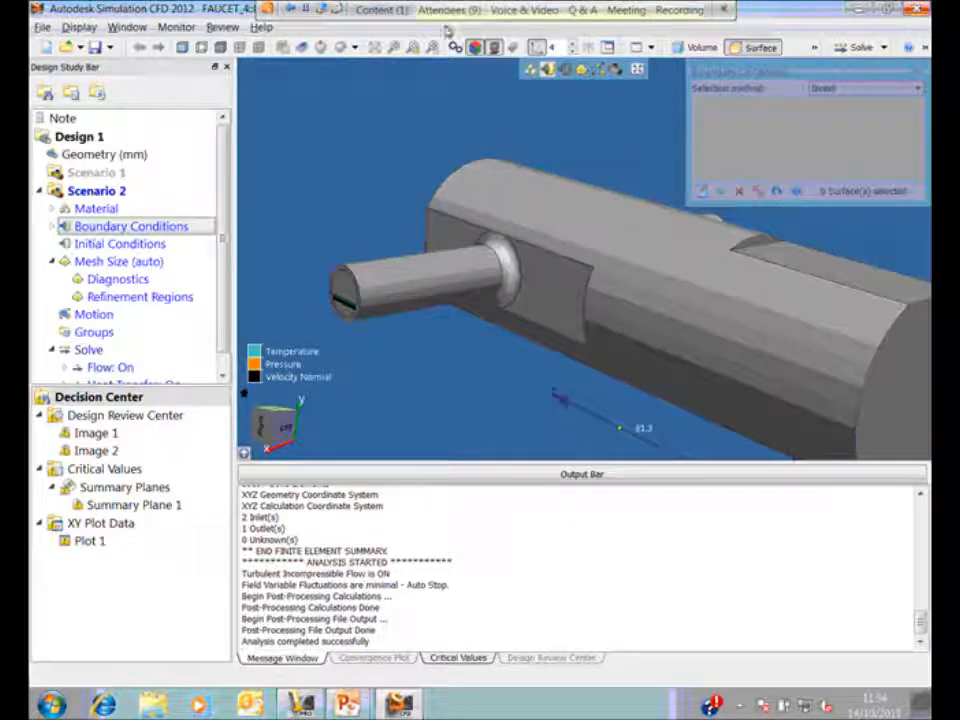
{"action": "left_click", "coordinate": [343, 287]}
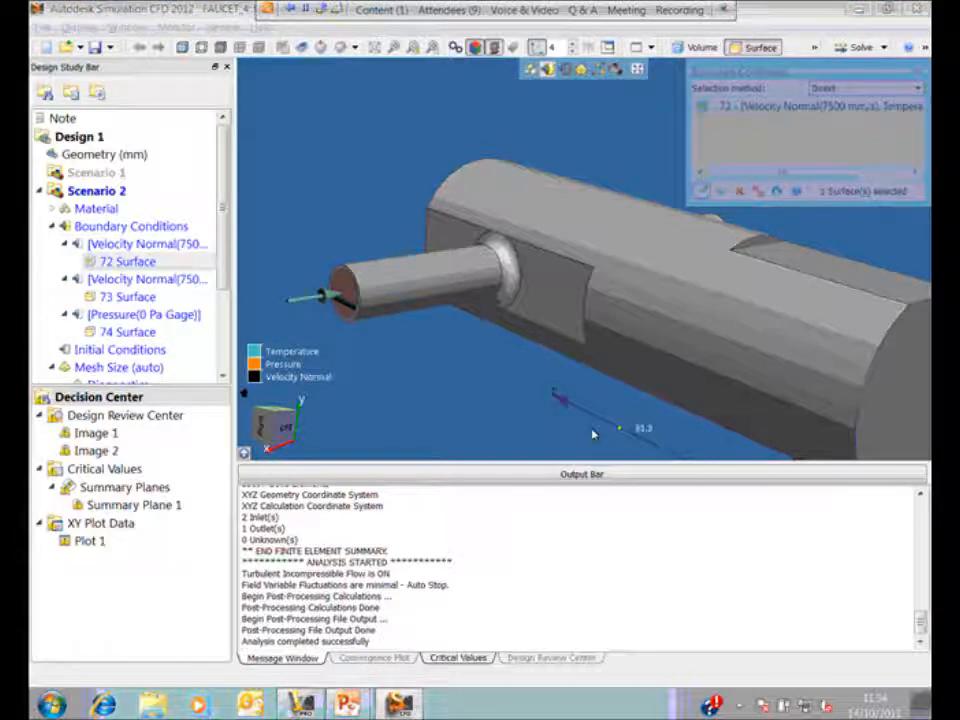
{"action": "type", "text": "4000"}
{"action": "key", "text": "Return"}
- Set the normal velocity on the second inlet face, surface 73, to 4000 mm/s
{"action": "middle_click_drag", "start_coordinate": [470, 372], "coordinate": [467, 221]}
{"action": "left_click", "coordinate": [467, 221]}
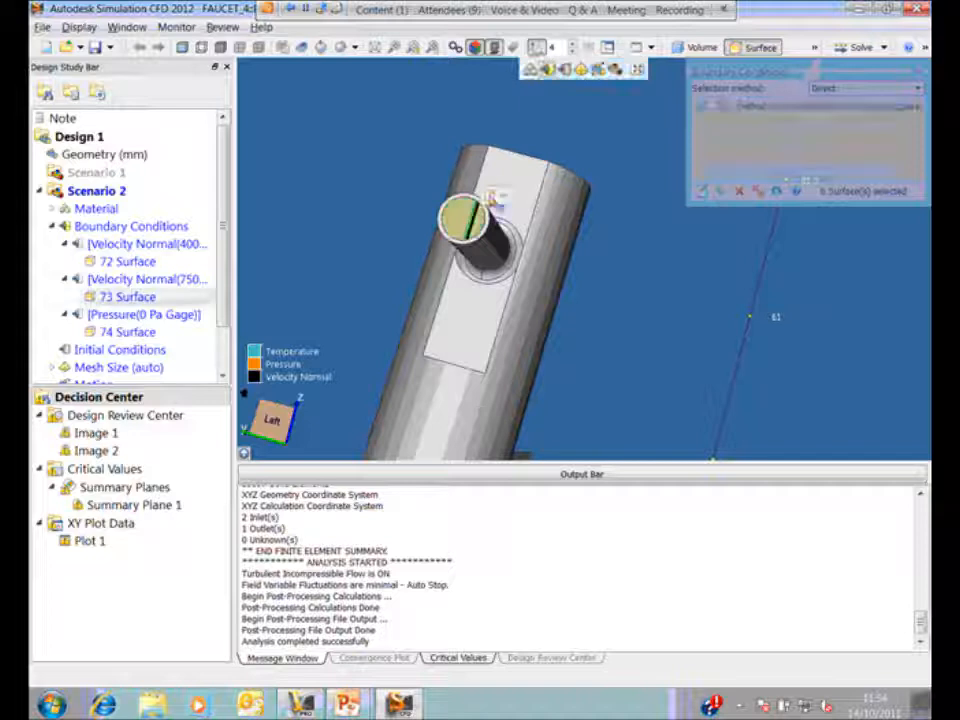
{"action": "left_click", "coordinate": [716, 371]}
{"action": "type", "text": "4000"}
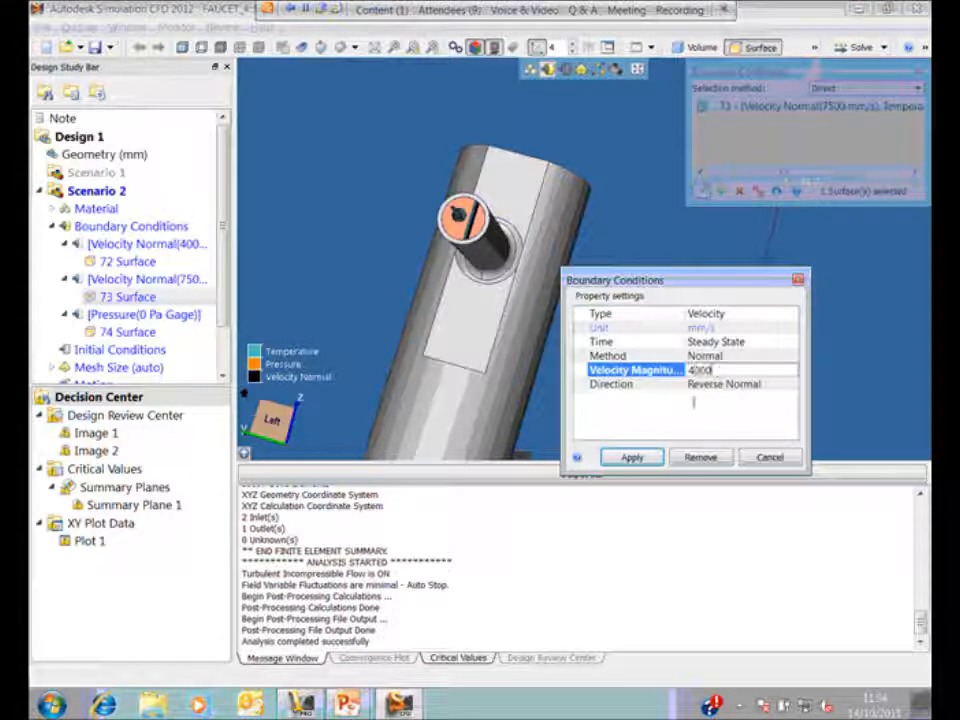
{"action": "left_click", "coordinate": [632, 457]}
- Solve Scenario 2 in steady state, continuing from iteration 0 with 20 iterations to run
{"action": "middle_click_drag", "start_coordinate": [391, 254], "coordinate": [366, 266]}
{"action": "left_click", "coordinate": [855, 47]}
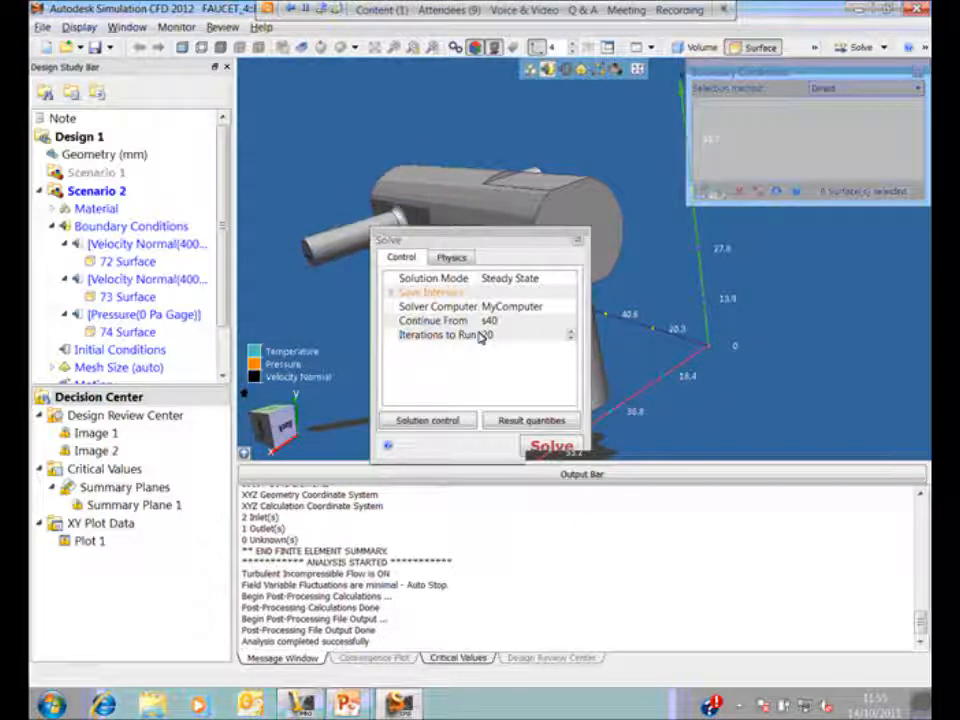
{"action": "left_click", "coordinate": [500, 320]}
{"action": "left_click", "coordinate": [501, 336]}
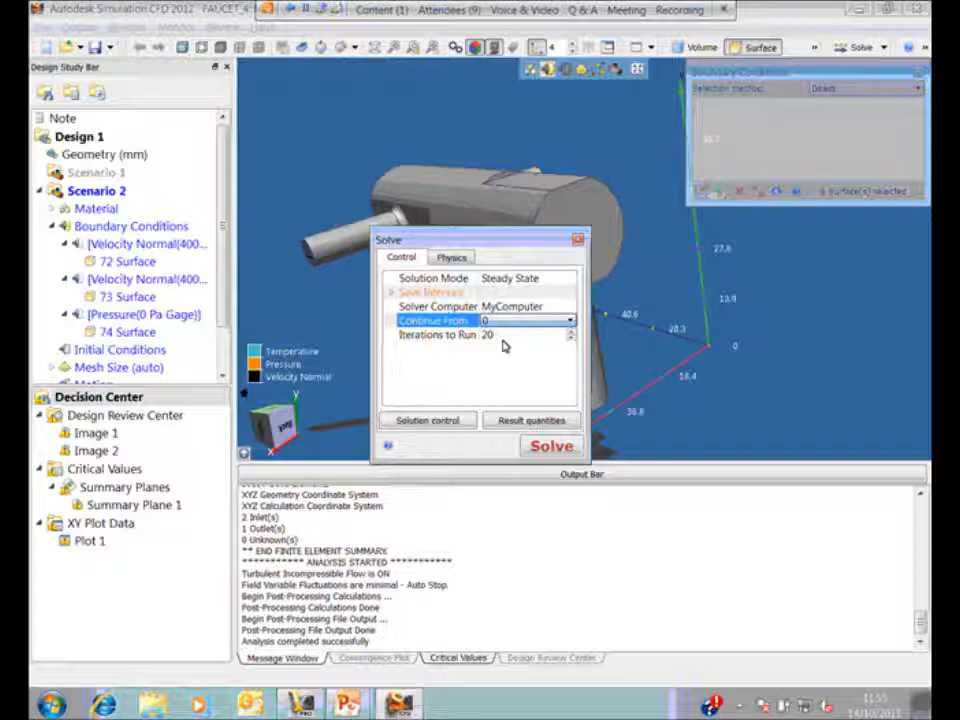
{"action": "left_click", "coordinate": [549, 447]}
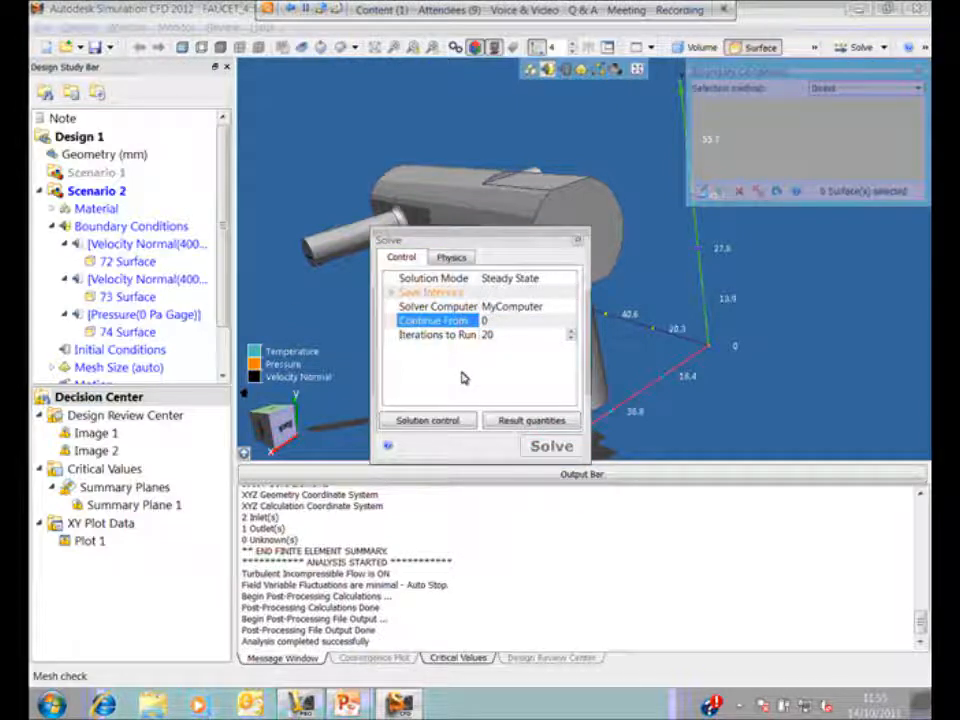
{"action": "key", "text": "Return"}
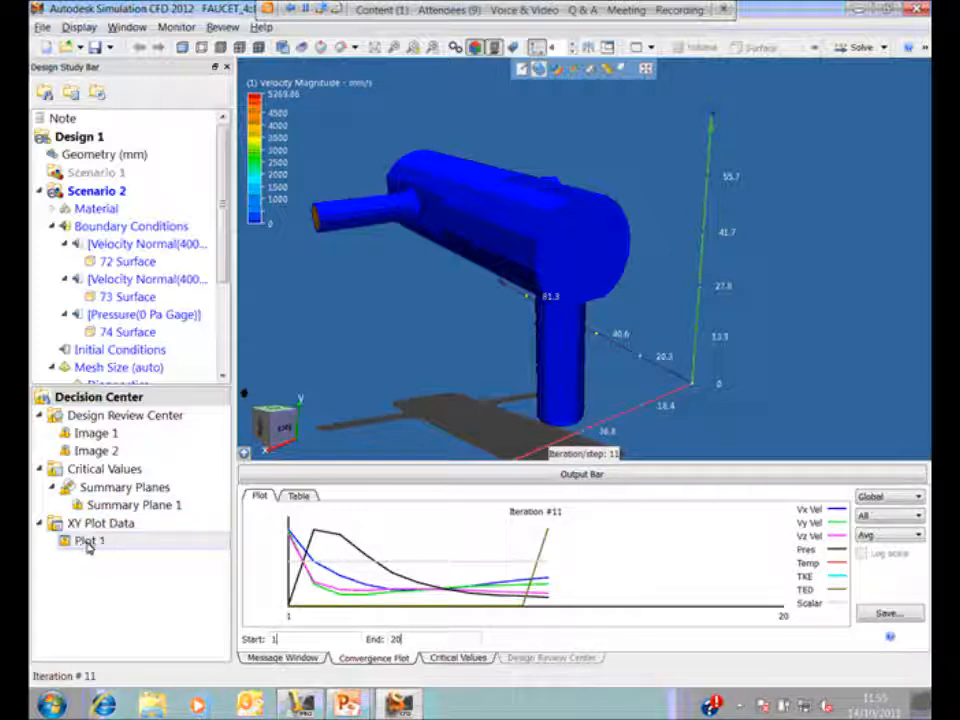
{"action": "left_click_drag", "start_coordinate": [88, 545], "coordinate": [116, 566]}
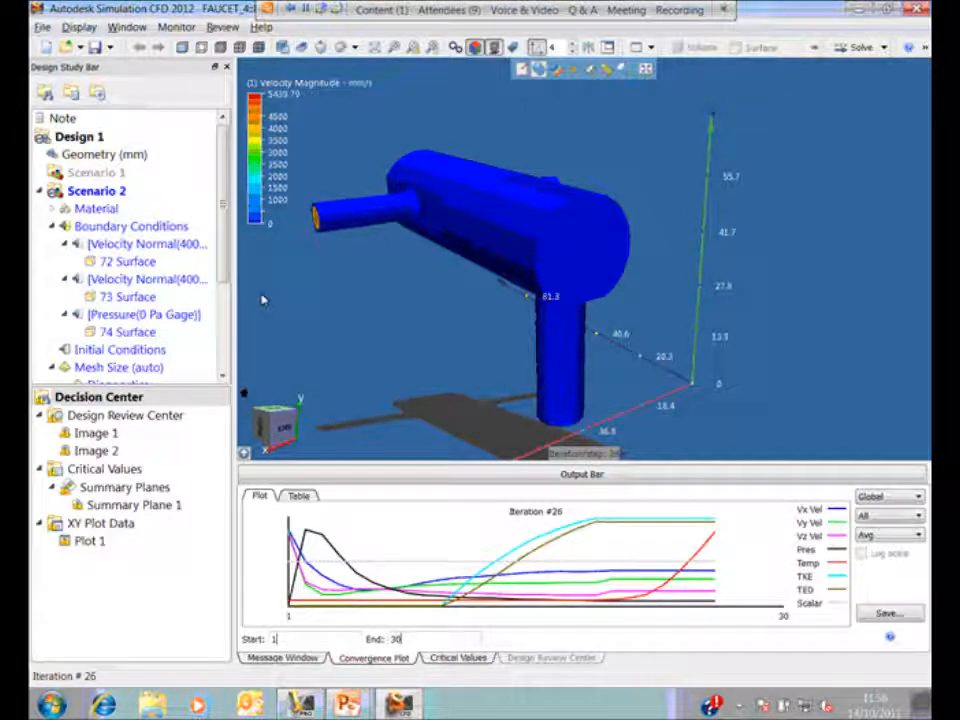
- Update all Decision Center items with the results of Scenario 2
{"action": "middle_click_drag", "start_coordinate": [285, 296], "coordinate": [298, 284]}
{"action": "scroll", "coordinate": [285, 296], "scroll_direction": "up", "scroll_amount": 2}
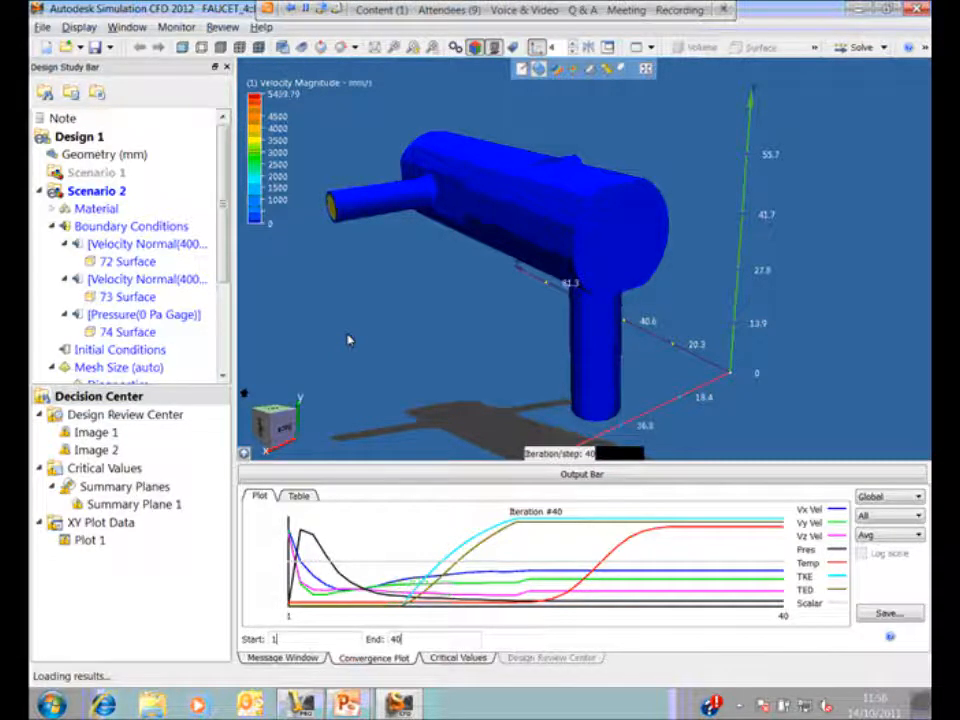
{"action": "right_click", "coordinate": [90, 398]}
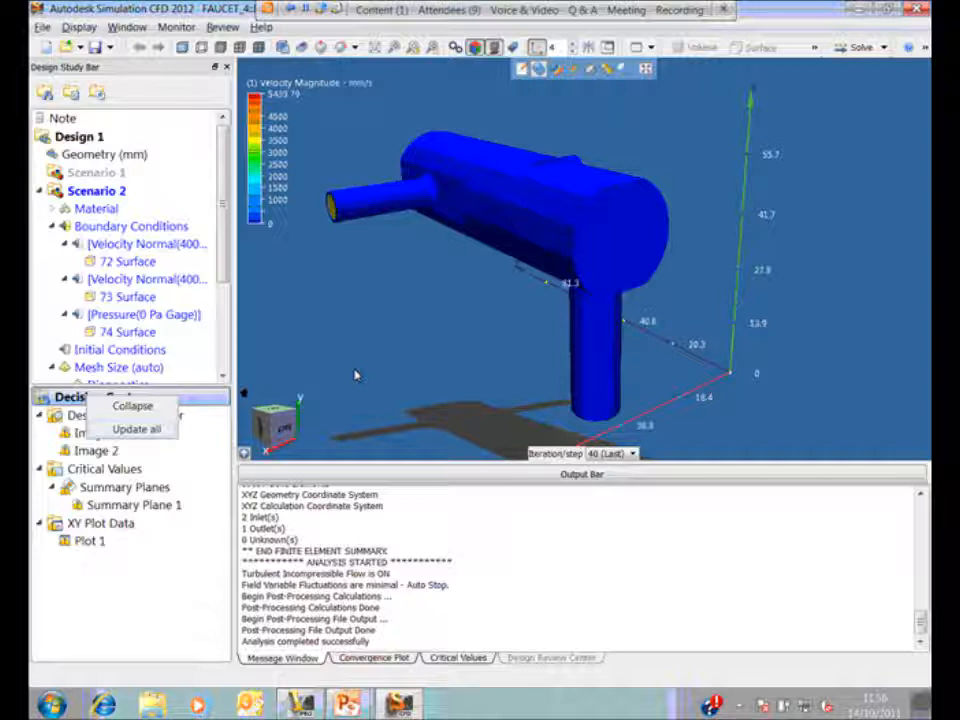
{"action": "left_click", "coordinate": [136, 429]}
- Plot the pressure values of Summary Plane 1 for both scenarios, and open XY Plot 1 to compare their static temperature curves
{"action": "double_click", "coordinate": [115, 508]}
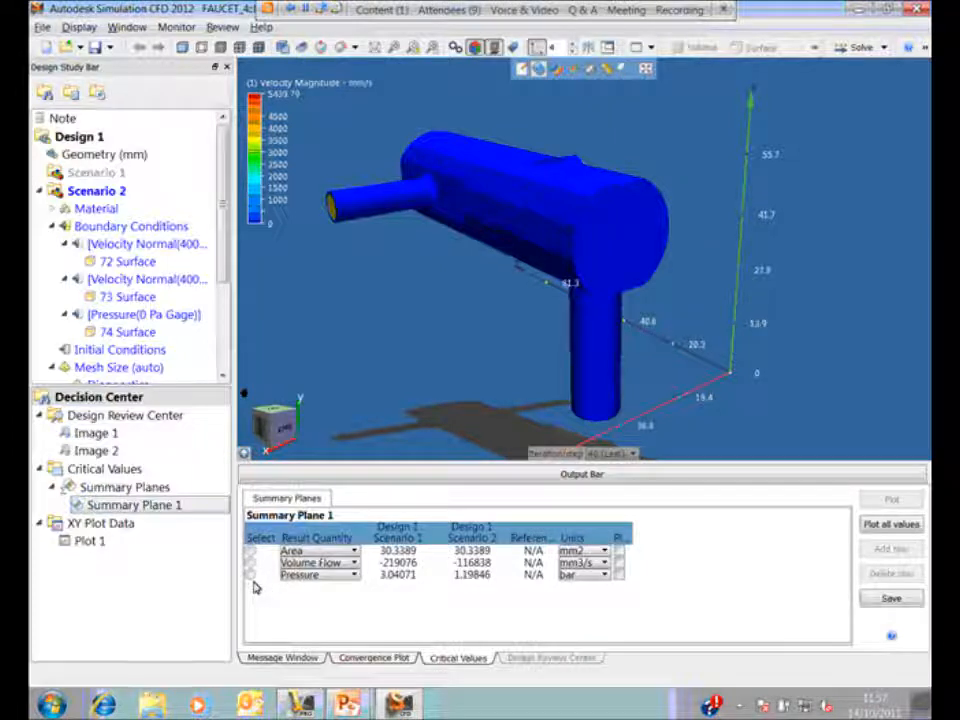
{"action": "left_click", "coordinate": [251, 575]}
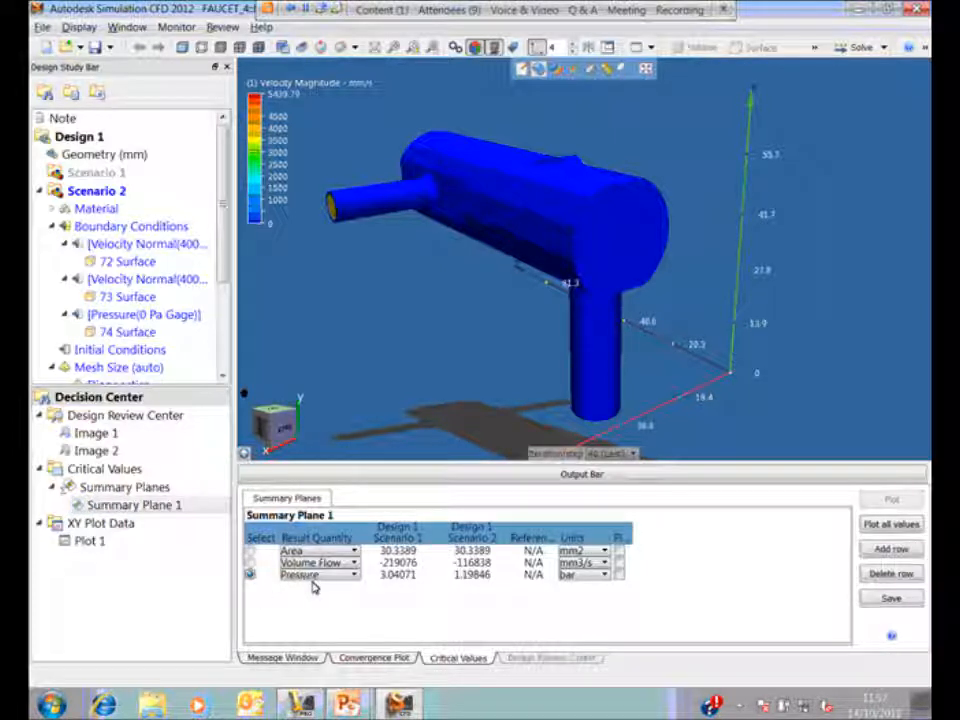
{"action": "left_click", "coordinate": [619, 575]}
{"action": "left_click", "coordinate": [889, 499]}
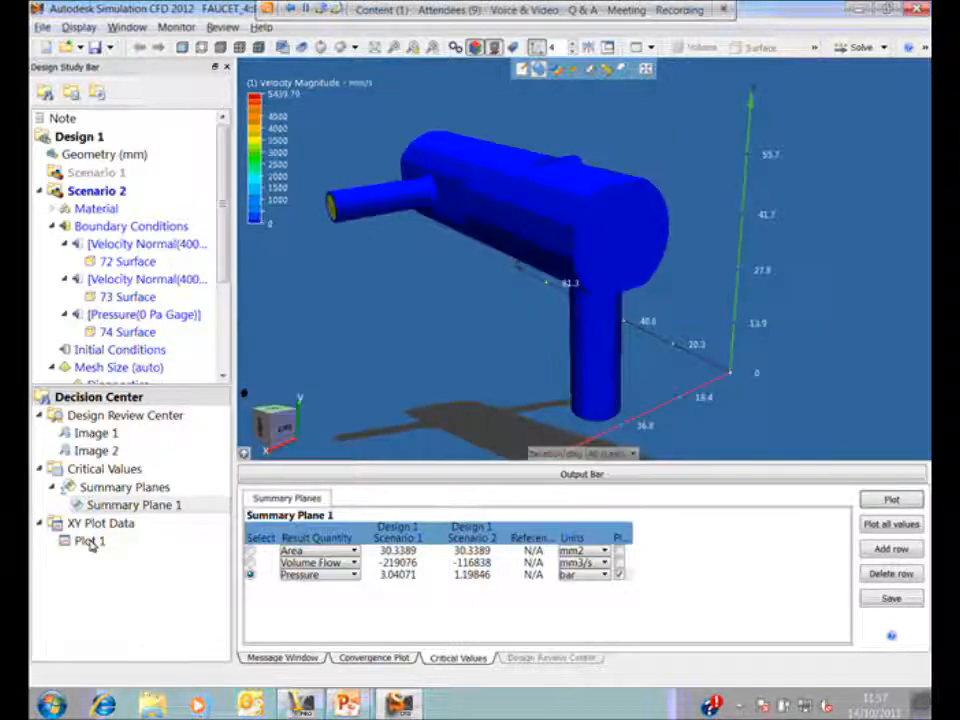
{"action": "left_click", "coordinate": [89, 542]}
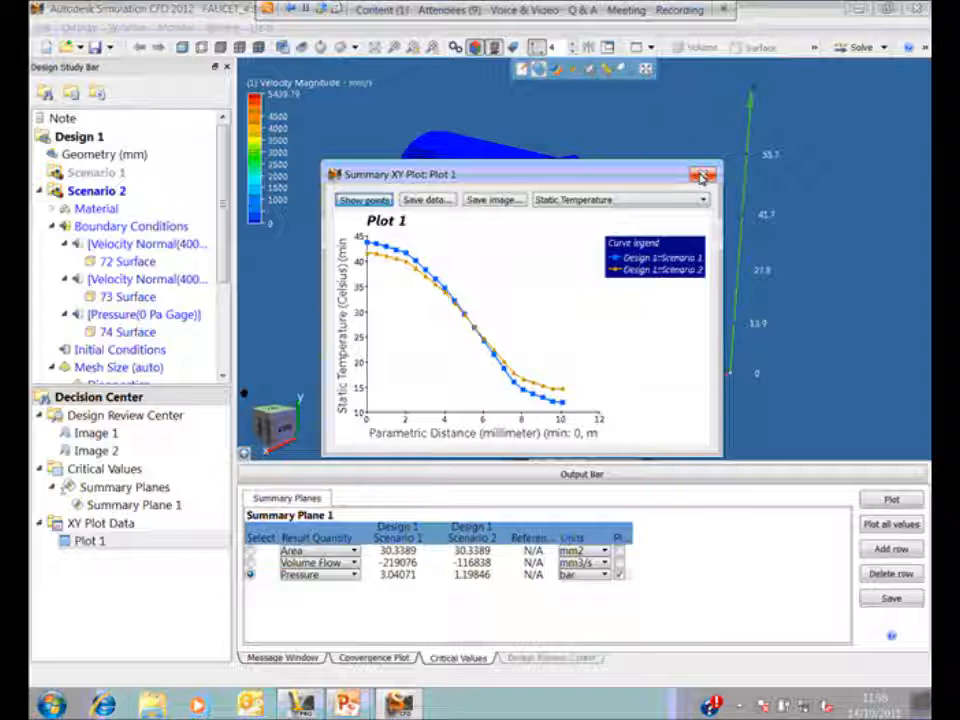
- Play the Image 1 and Image 2 frames in the Design Review Center to compare velocity magnitude between the scenarios
{"action": "double_click", "coordinate": [85, 433]}
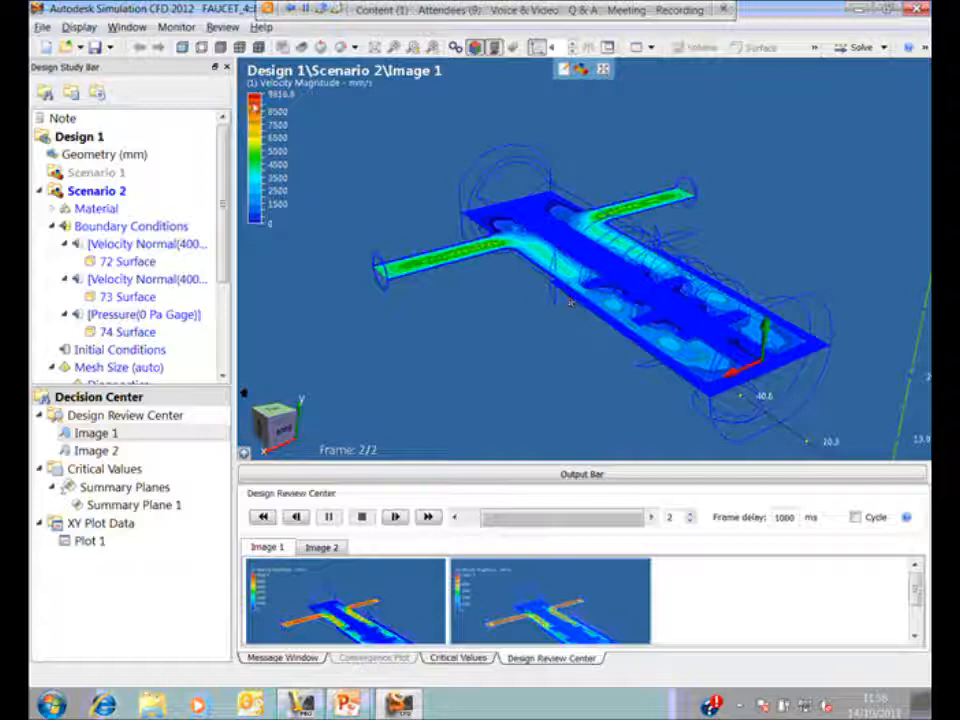
{"action": "left_click", "coordinate": [426, 517]}
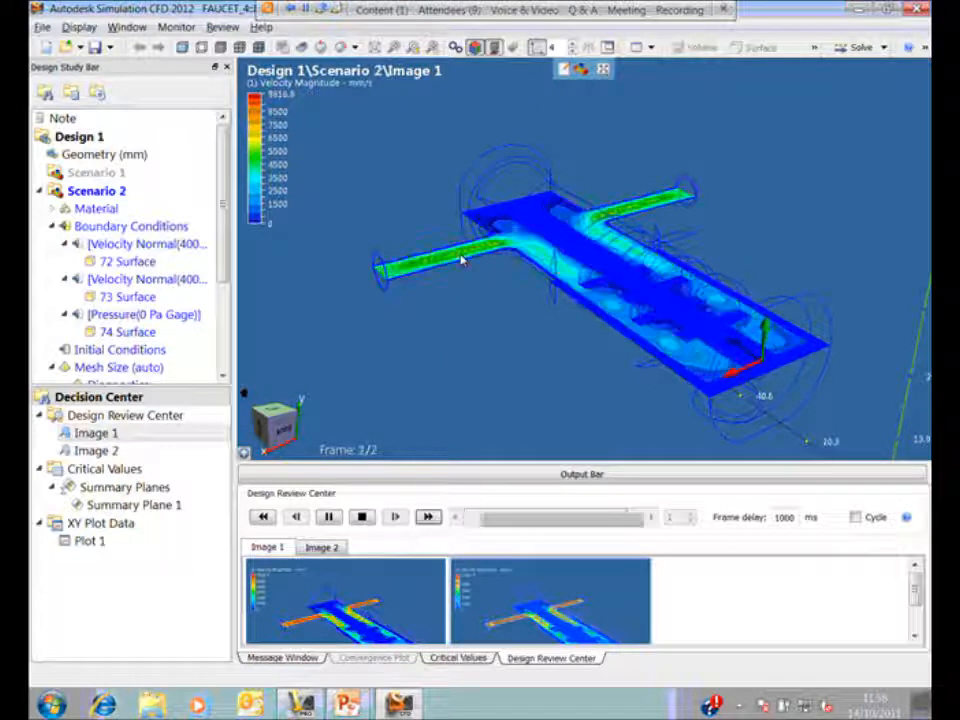
{"action": "left_click", "coordinate": [95, 451]}
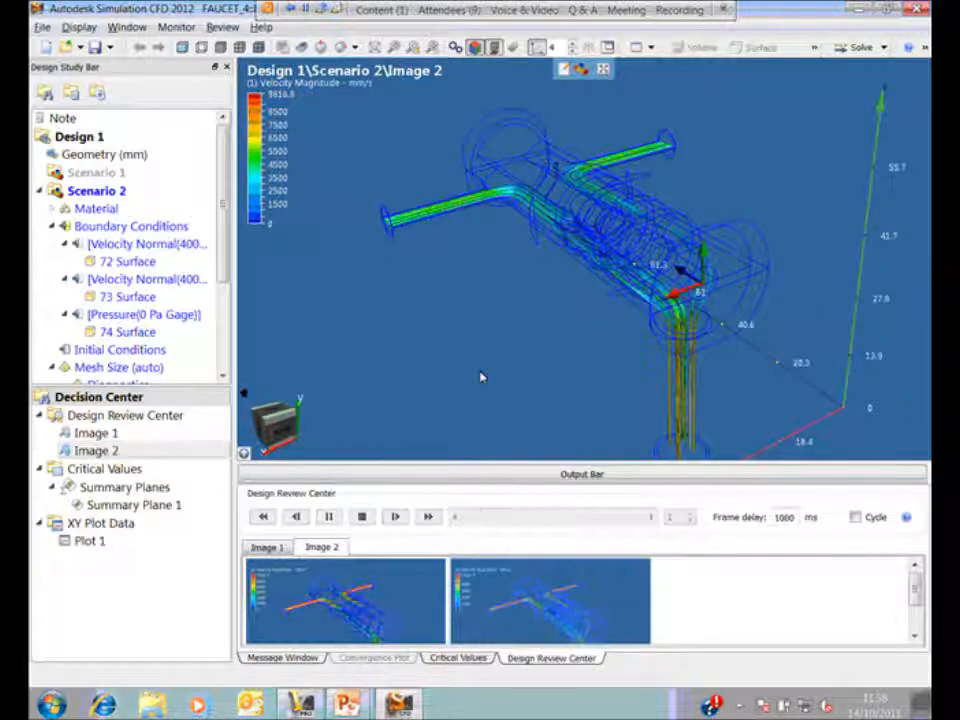
{"action": "left_click", "coordinate": [428, 516]}
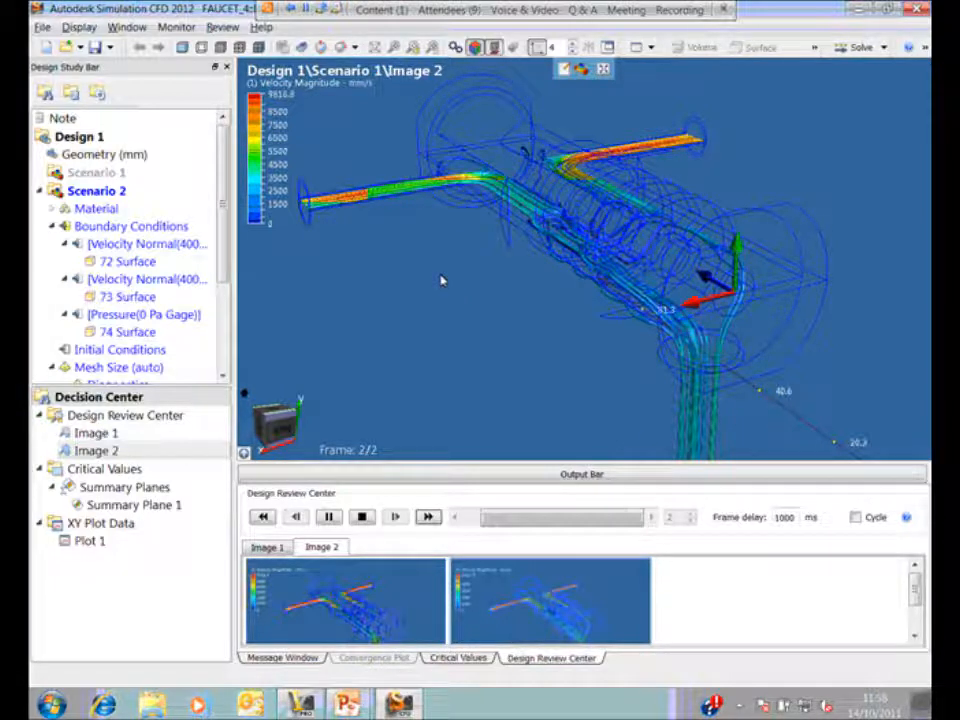
- Switch to the PowerPoint slide show and advance from the mixer tap example slide to the CFDesign slide
{"action": "left_click", "coordinate": [346, 705]}
{"action": "left_click", "coordinate": [294, 665]}
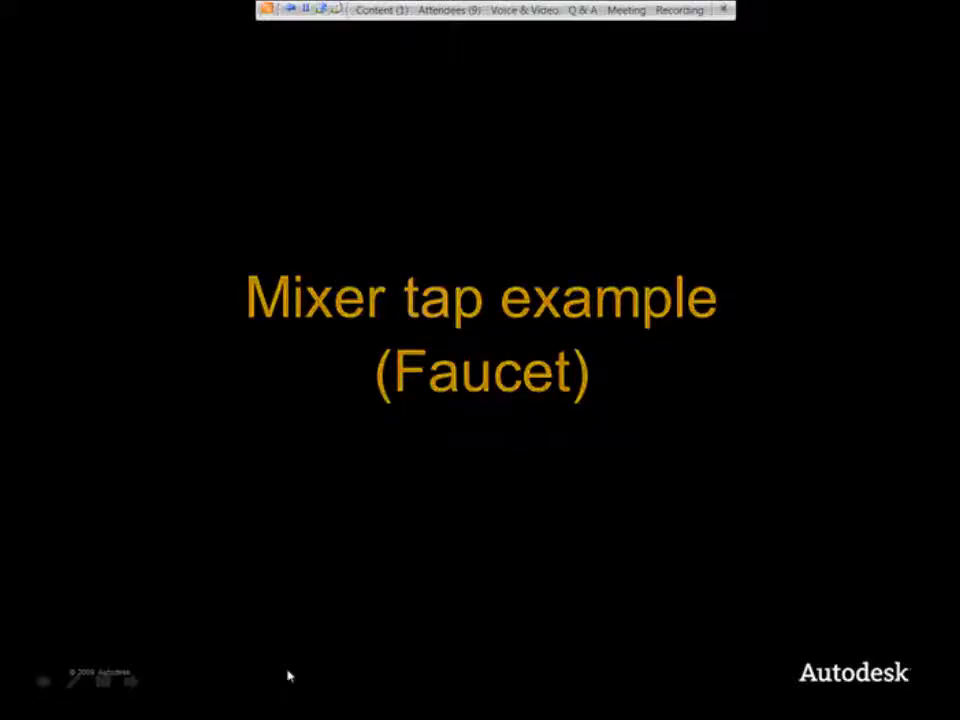
{"action": "left_click", "coordinate": [289, 441]}
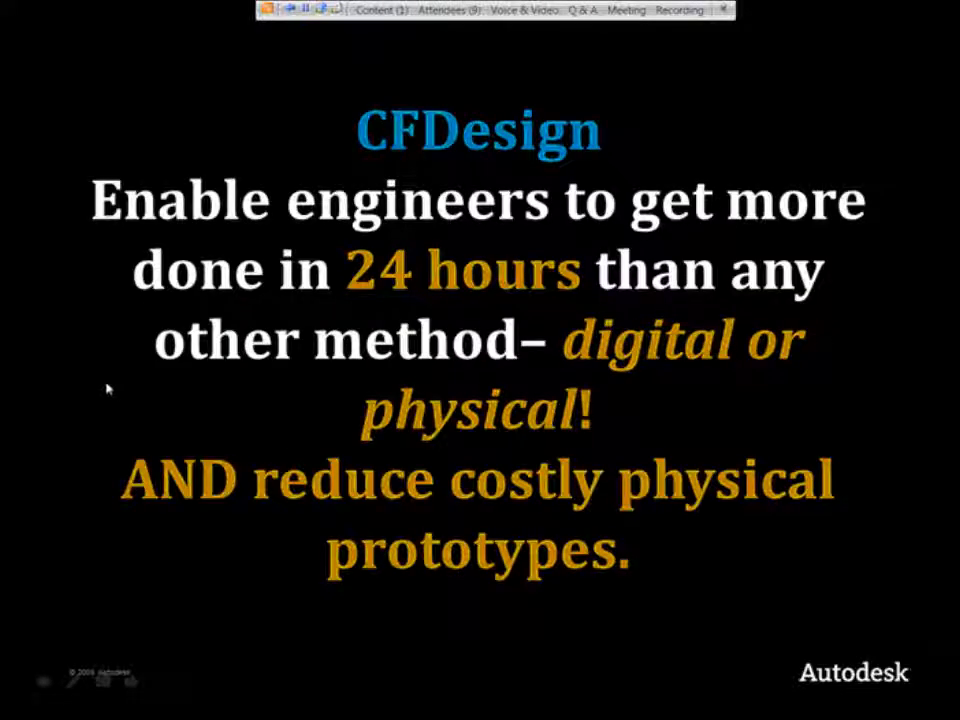